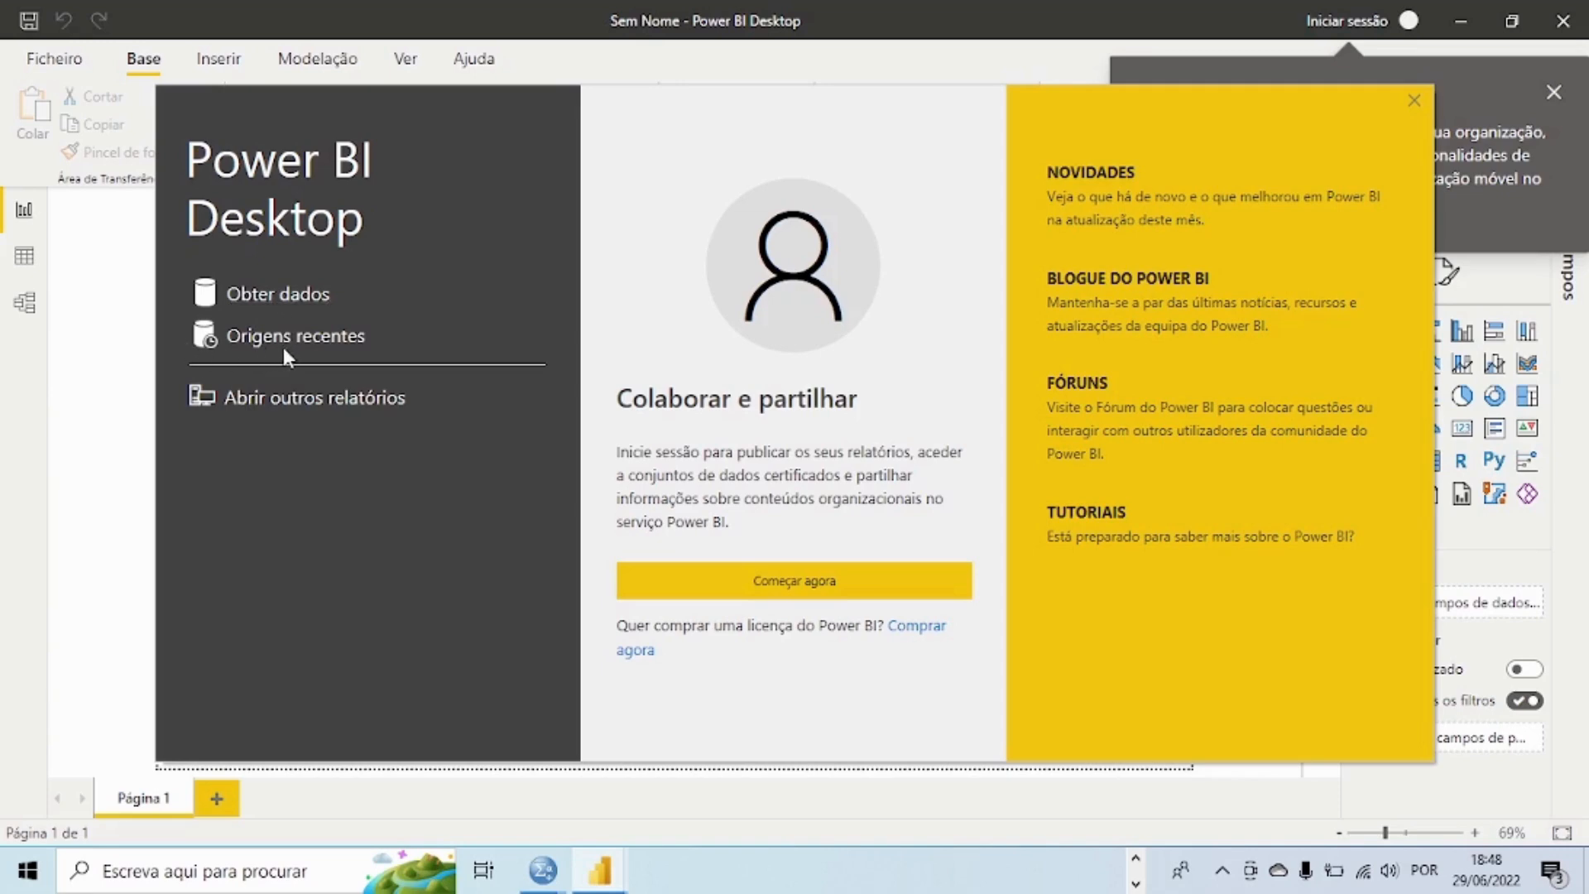
# Step: Open the Get Data connector list and examine the available sources, including XML, JSON, folder and PDF
pyautogui.click(248, 302)
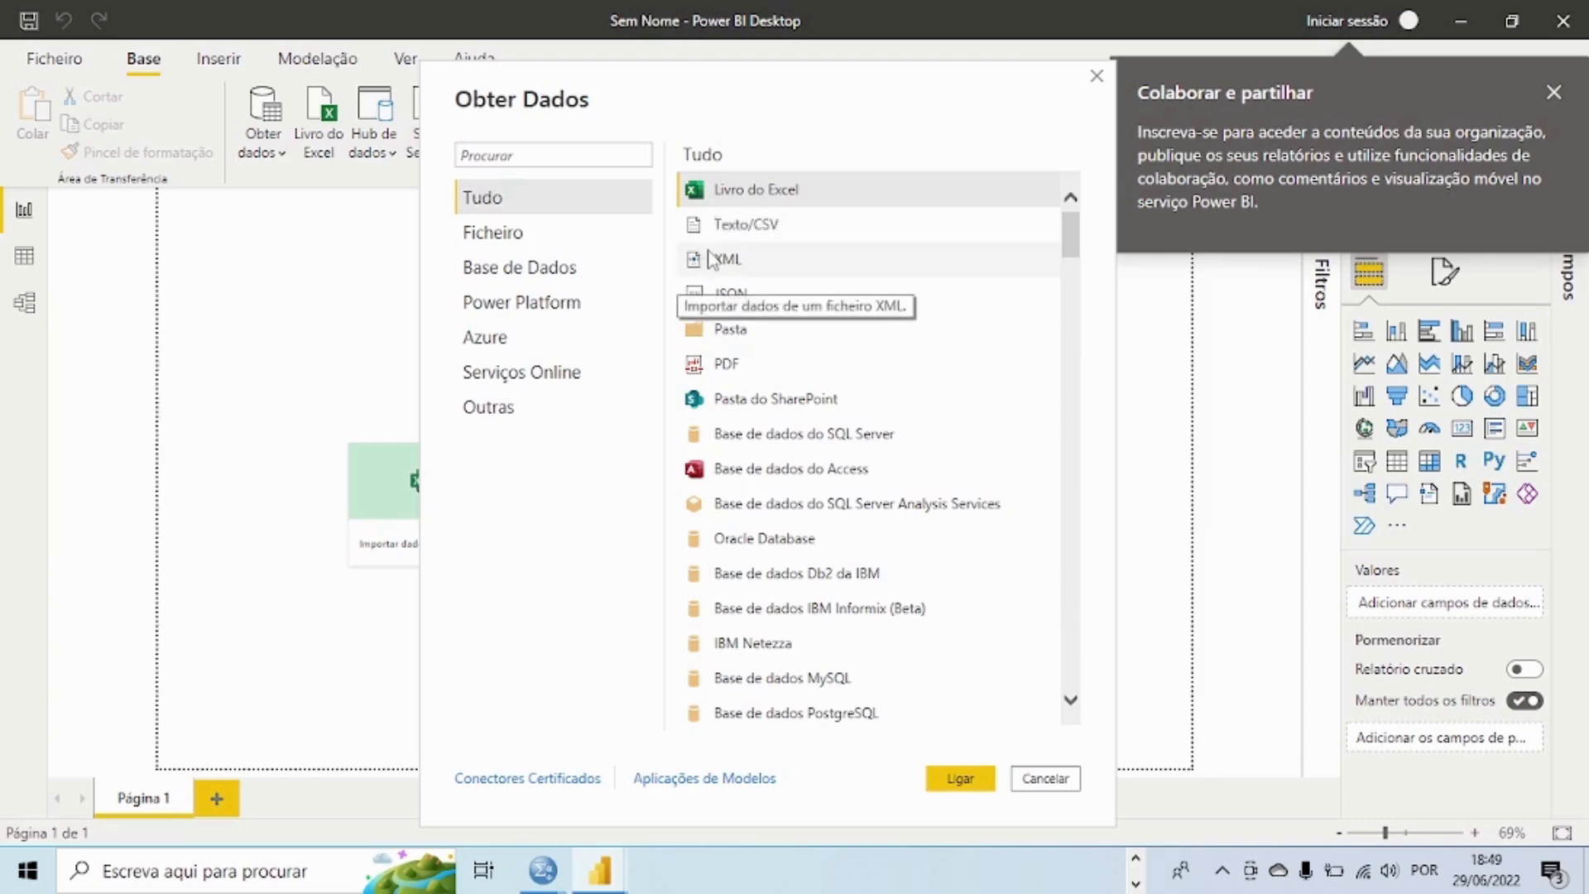
pyautogui.click(756, 263)
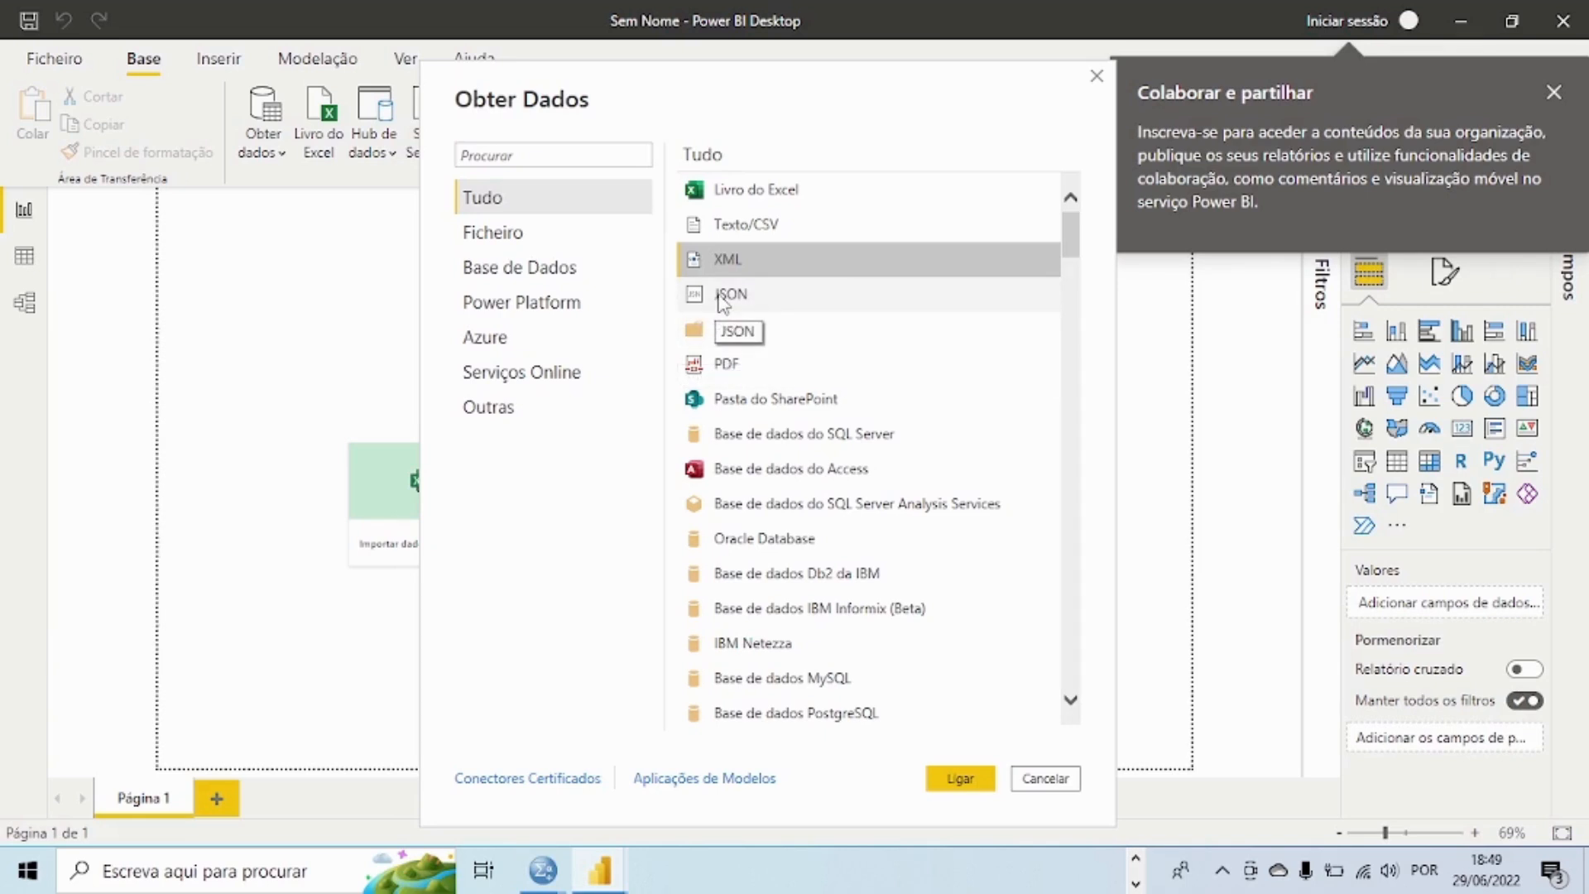
pyautogui.click(723, 298)
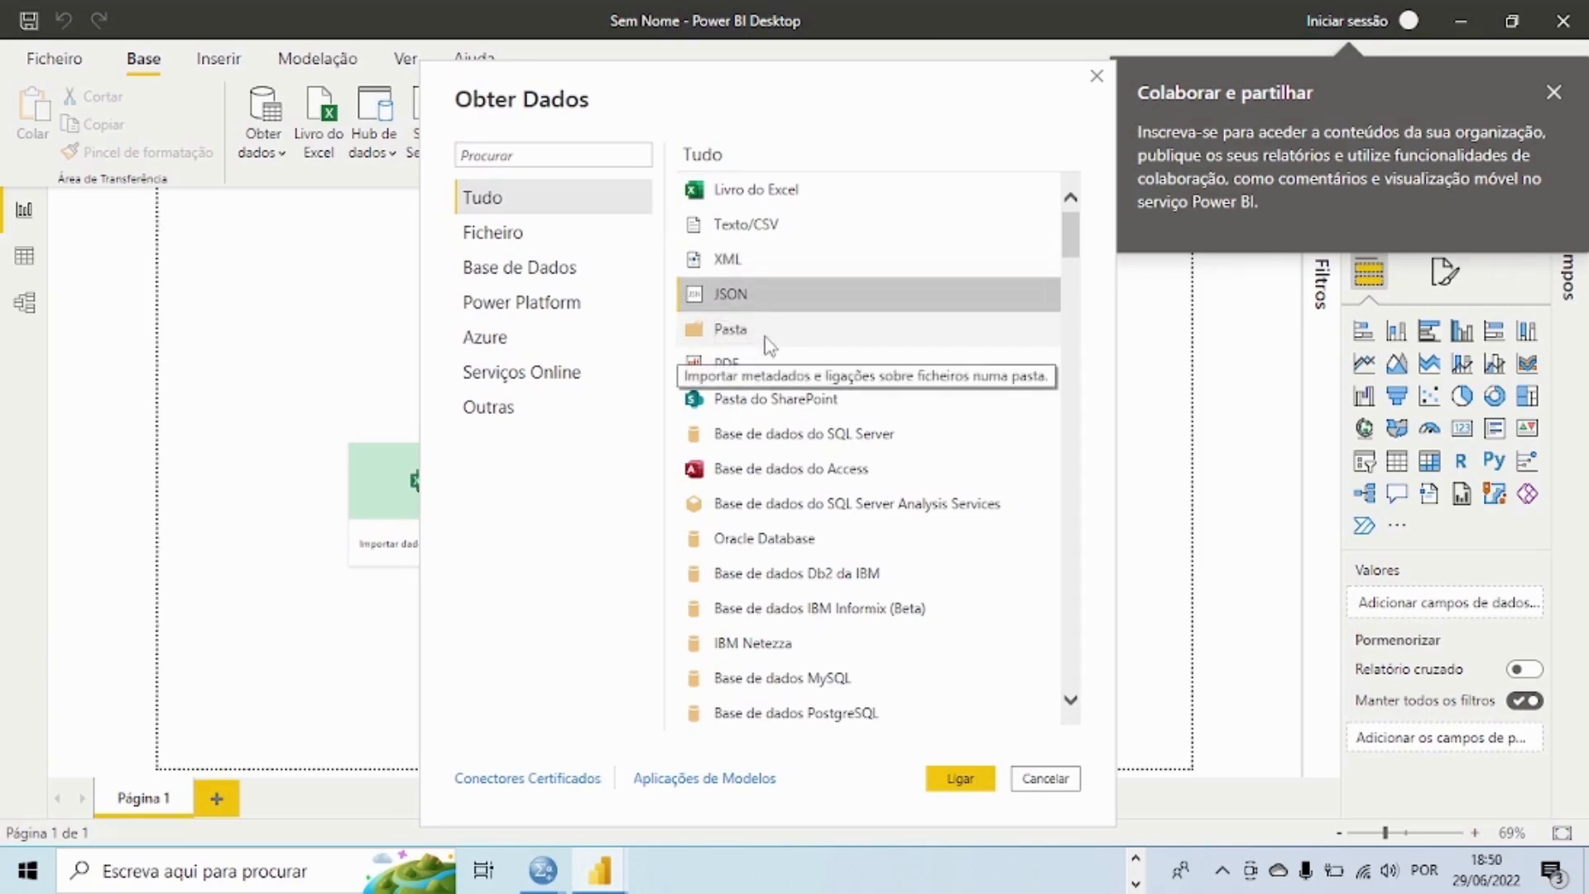
pyautogui.click(741, 339)
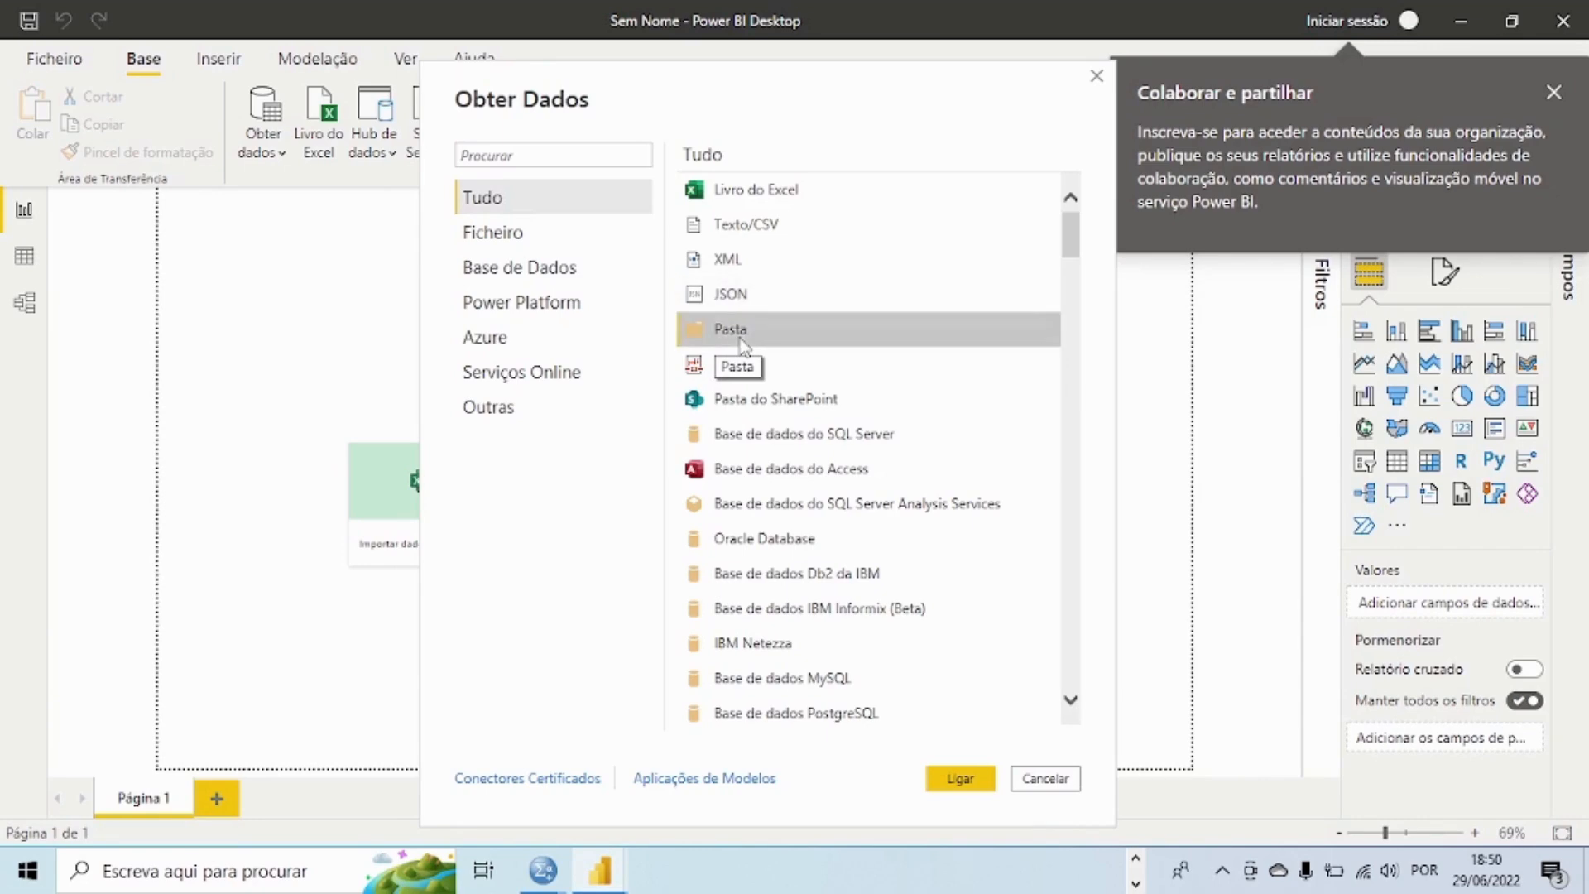
pyautogui.click(718, 371)
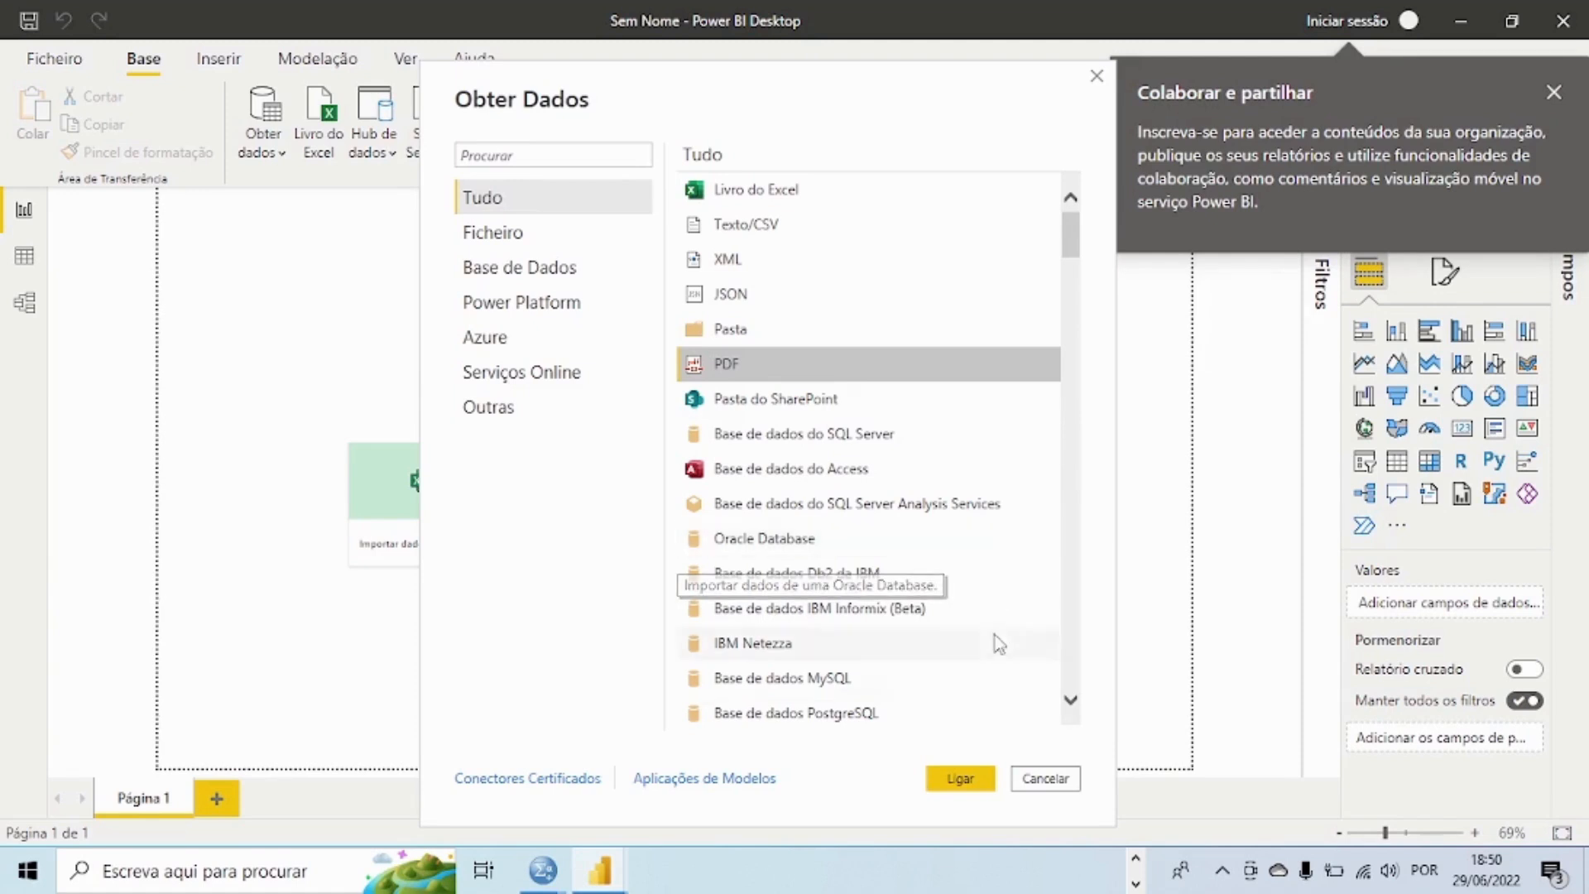
pyautogui.moveTo(1072, 250); pyautogui.dragTo(1140, 700)
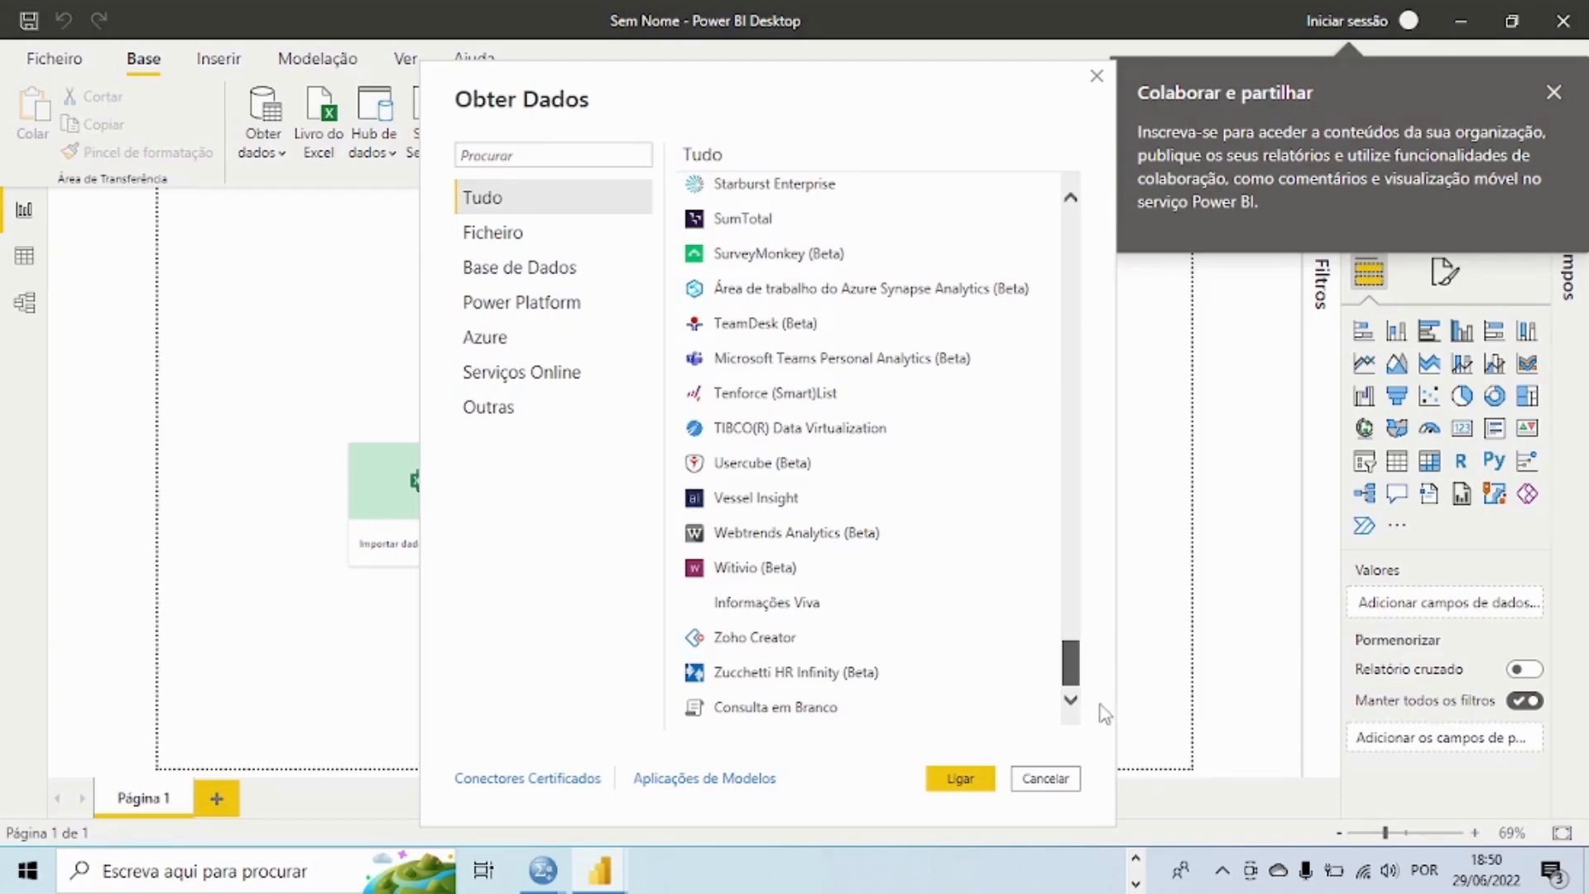
pyautogui.scroll(3, 1082, 692)
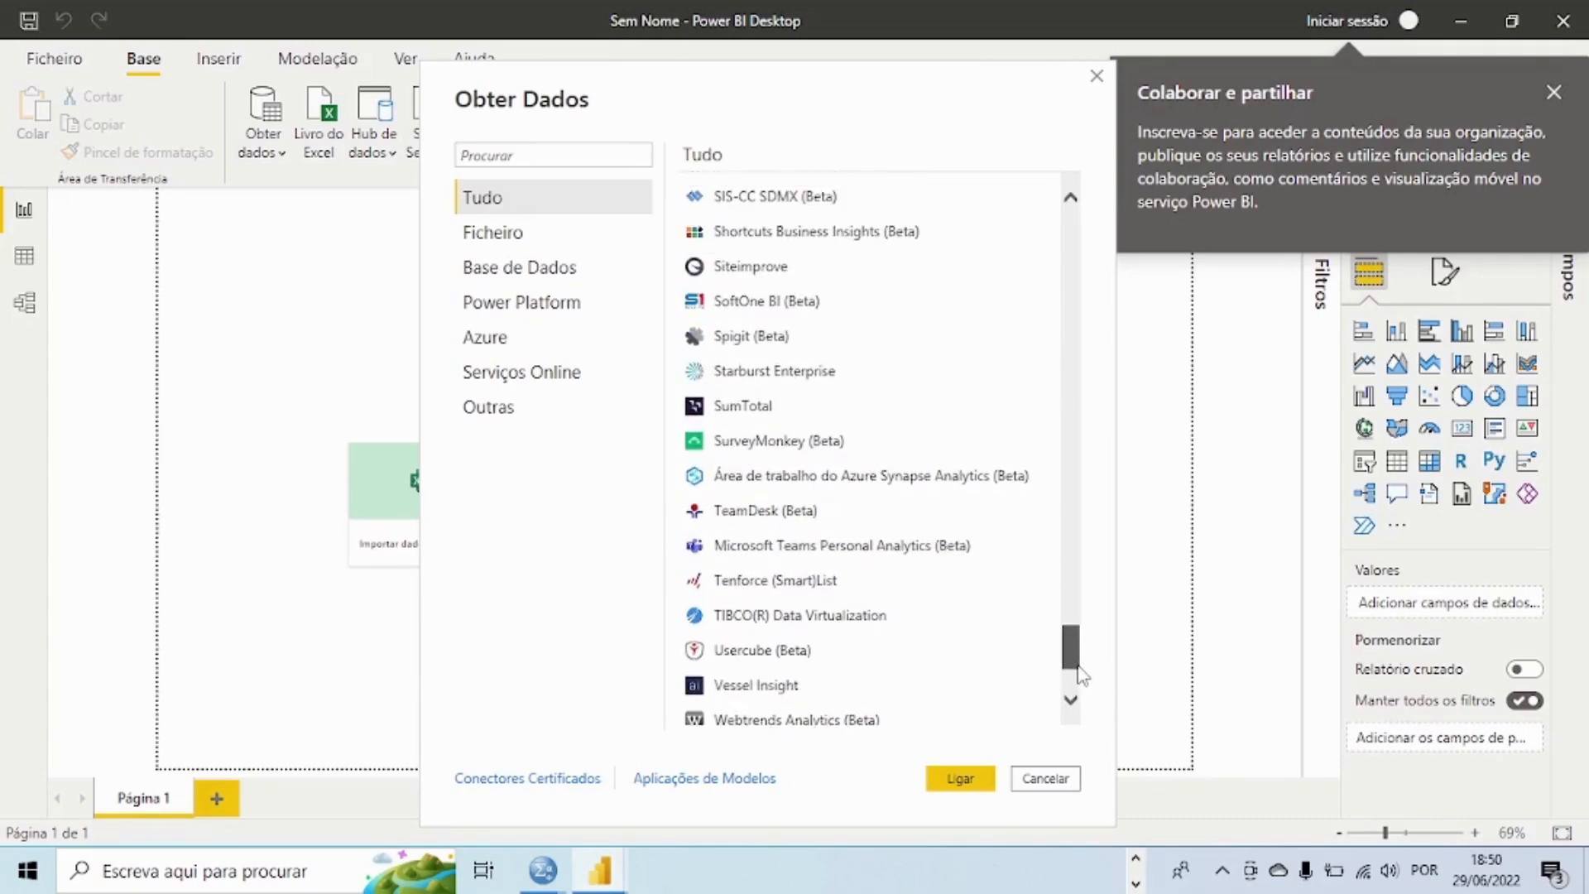
pyautogui.moveTo(1078, 667); pyautogui.dragTo(1044, 577)
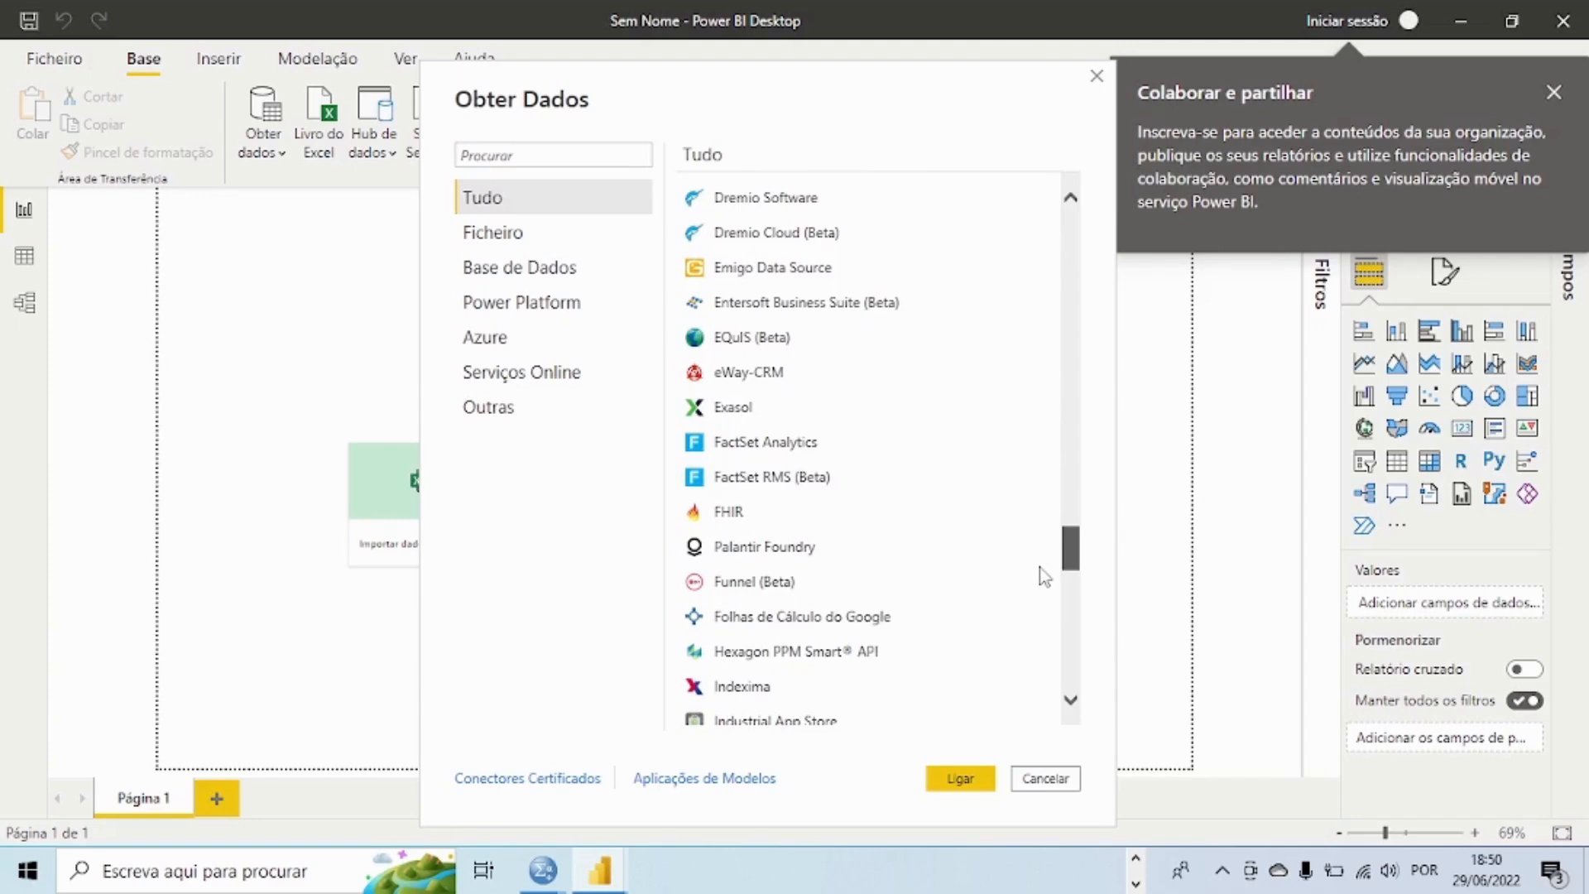
pyautogui.moveTo(1045, 577); pyautogui.dragTo(1047, 548)
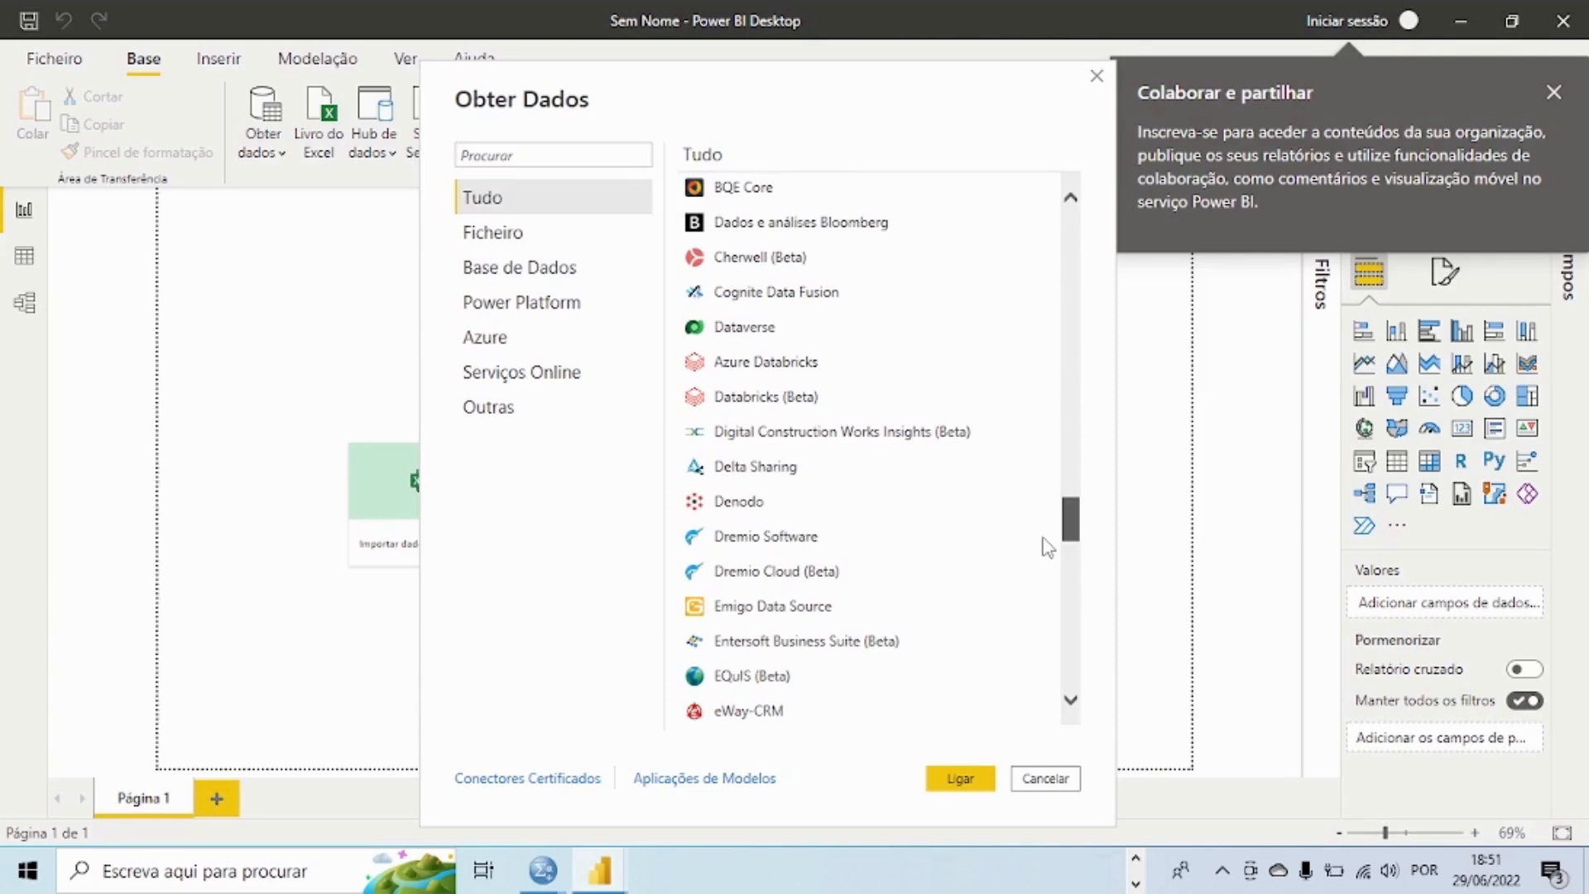
pyautogui.moveTo(1043, 539); pyautogui.dragTo(1031, 213)
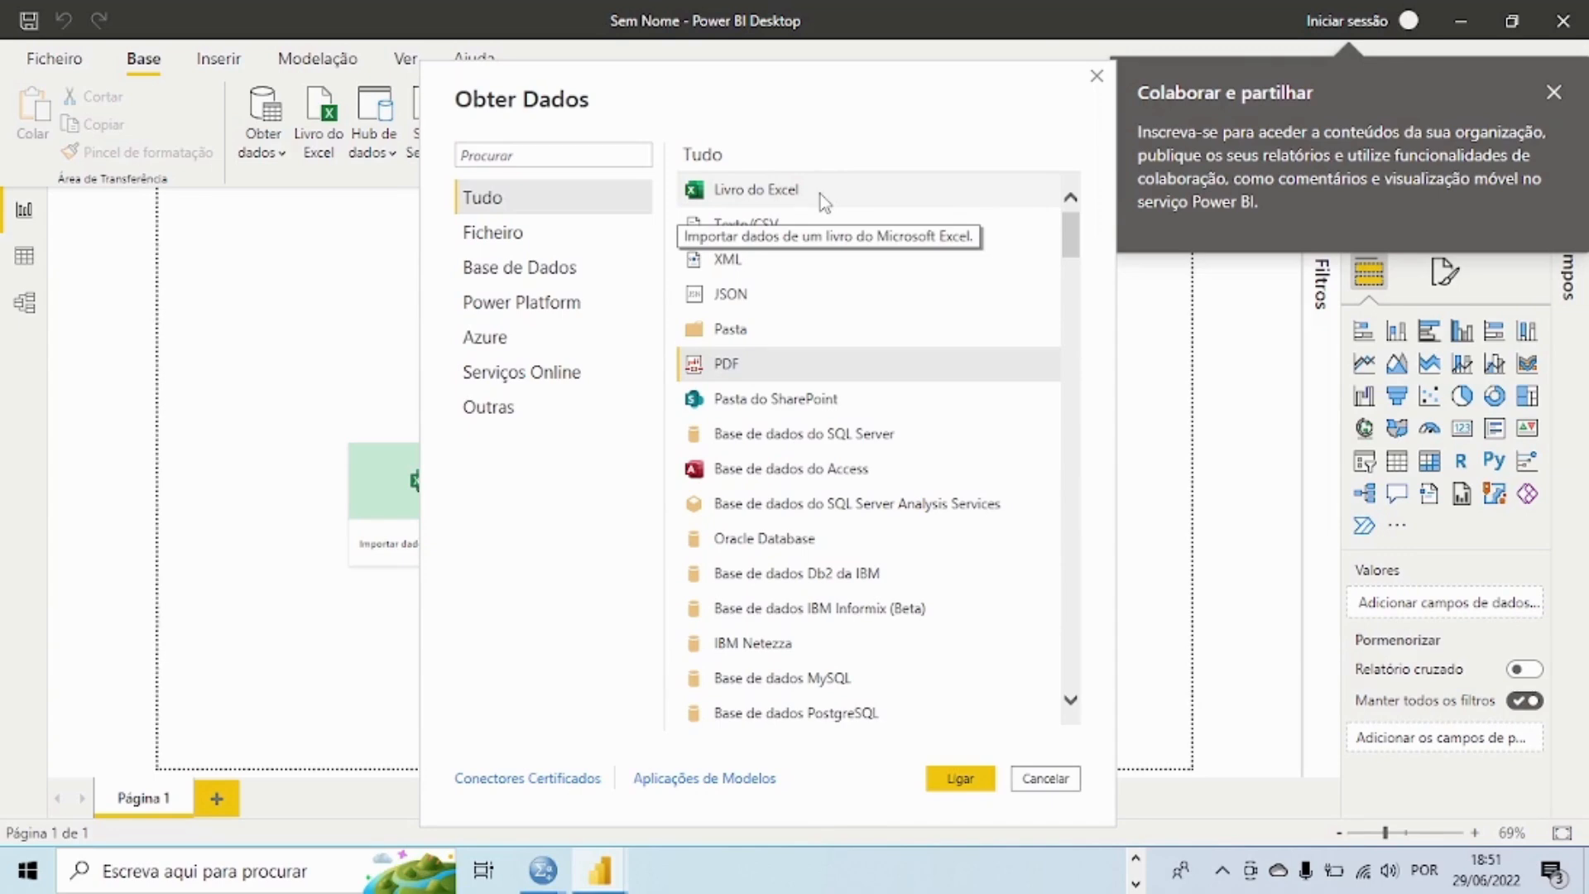
# Step: Connect to the Excel workbook basededados in the jojo folder as the data source
pyautogui.click(712, 201)
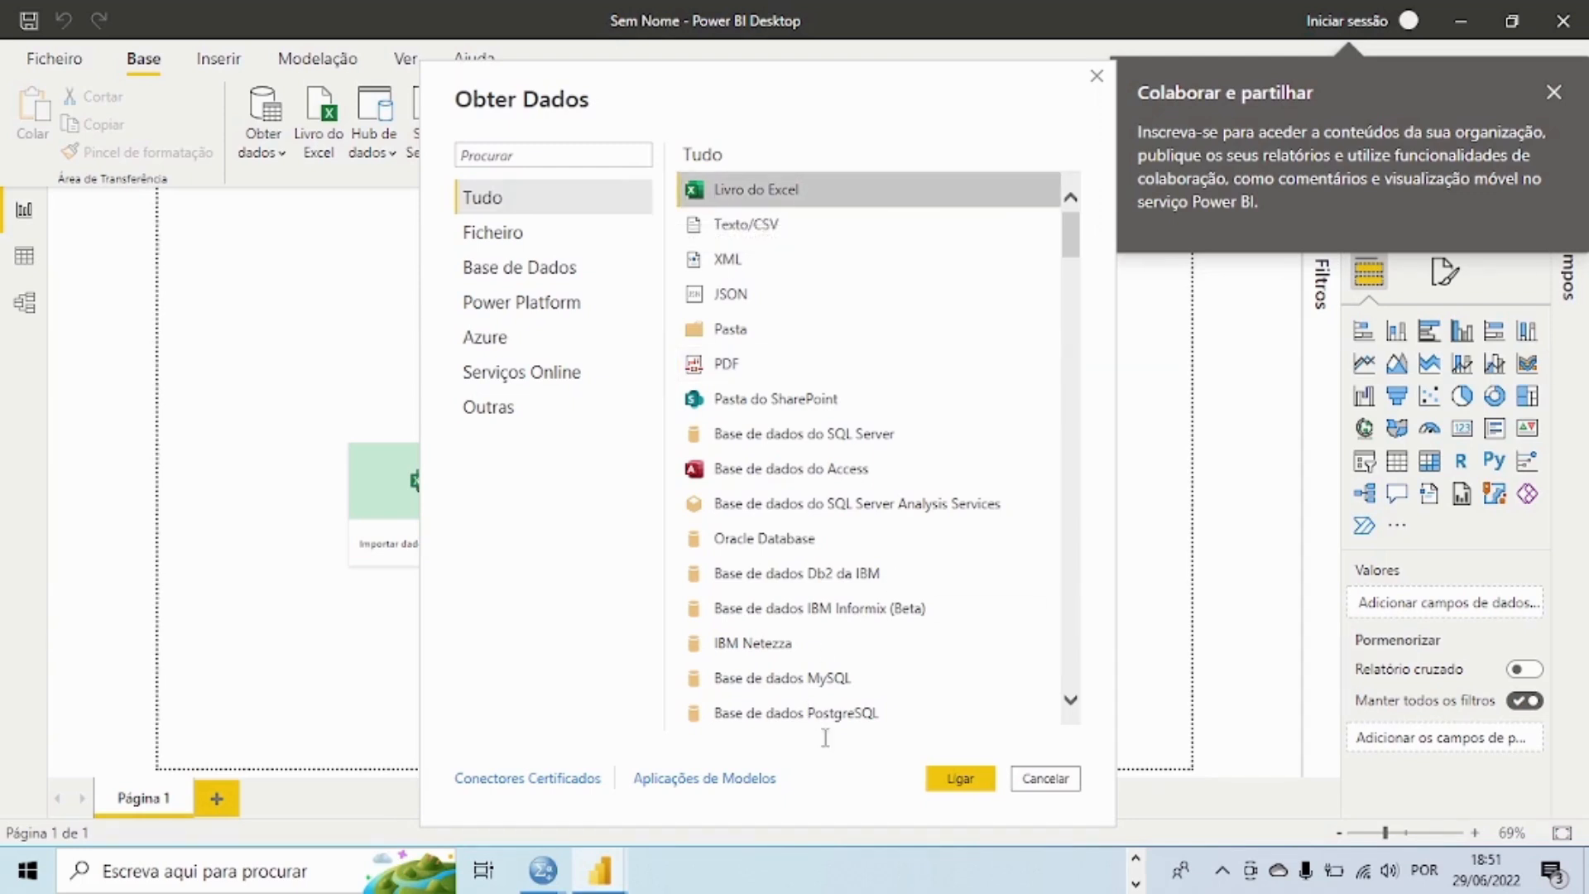
pyautogui.click(948, 789)
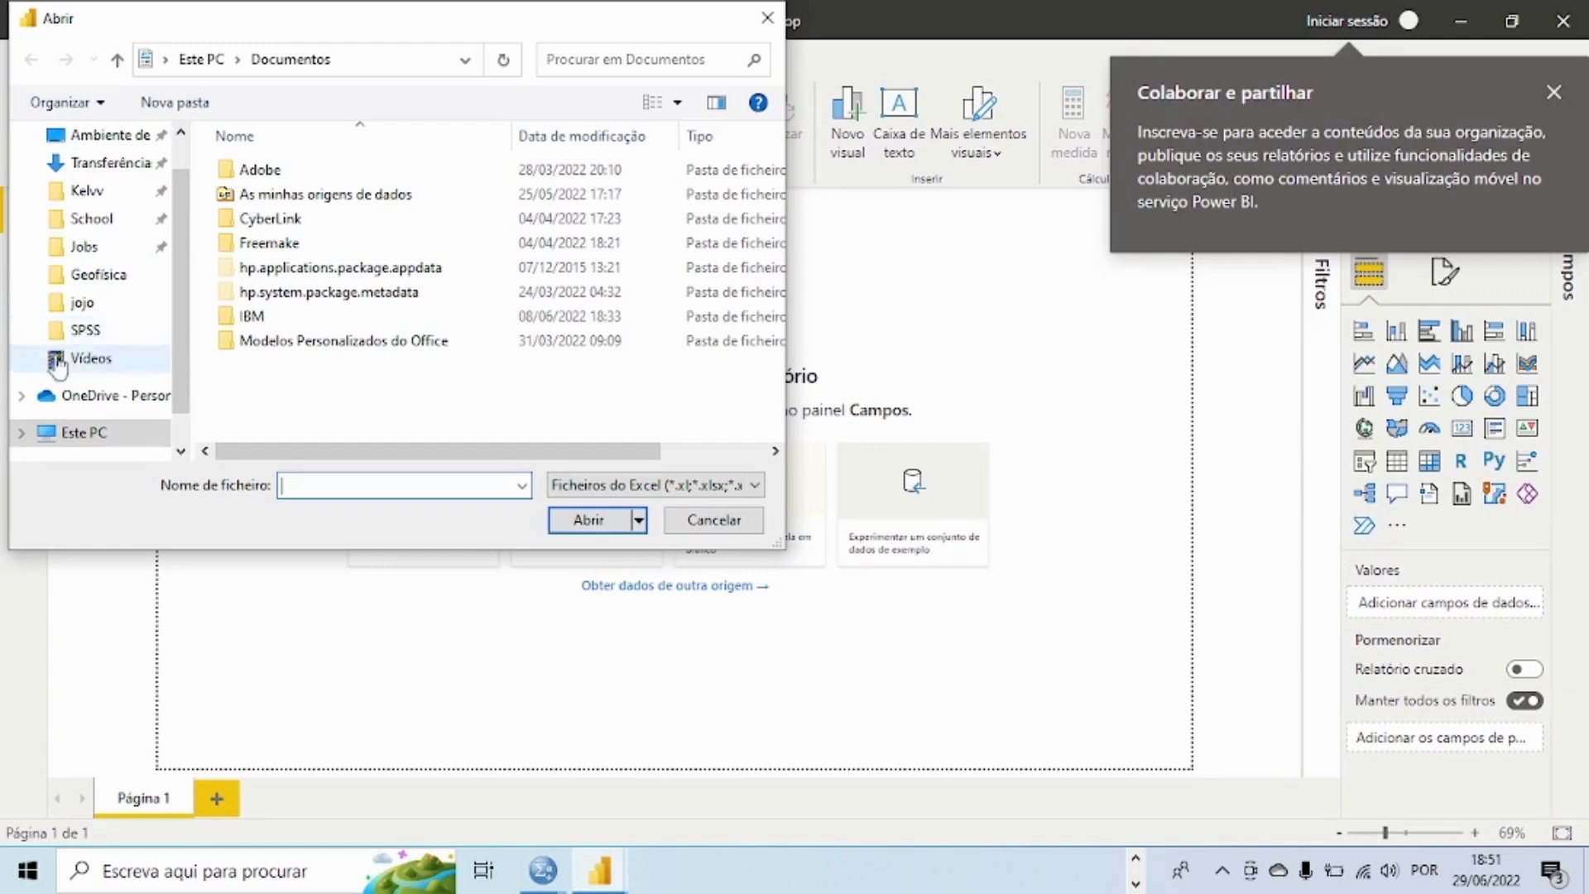
pyautogui.click(81, 303)
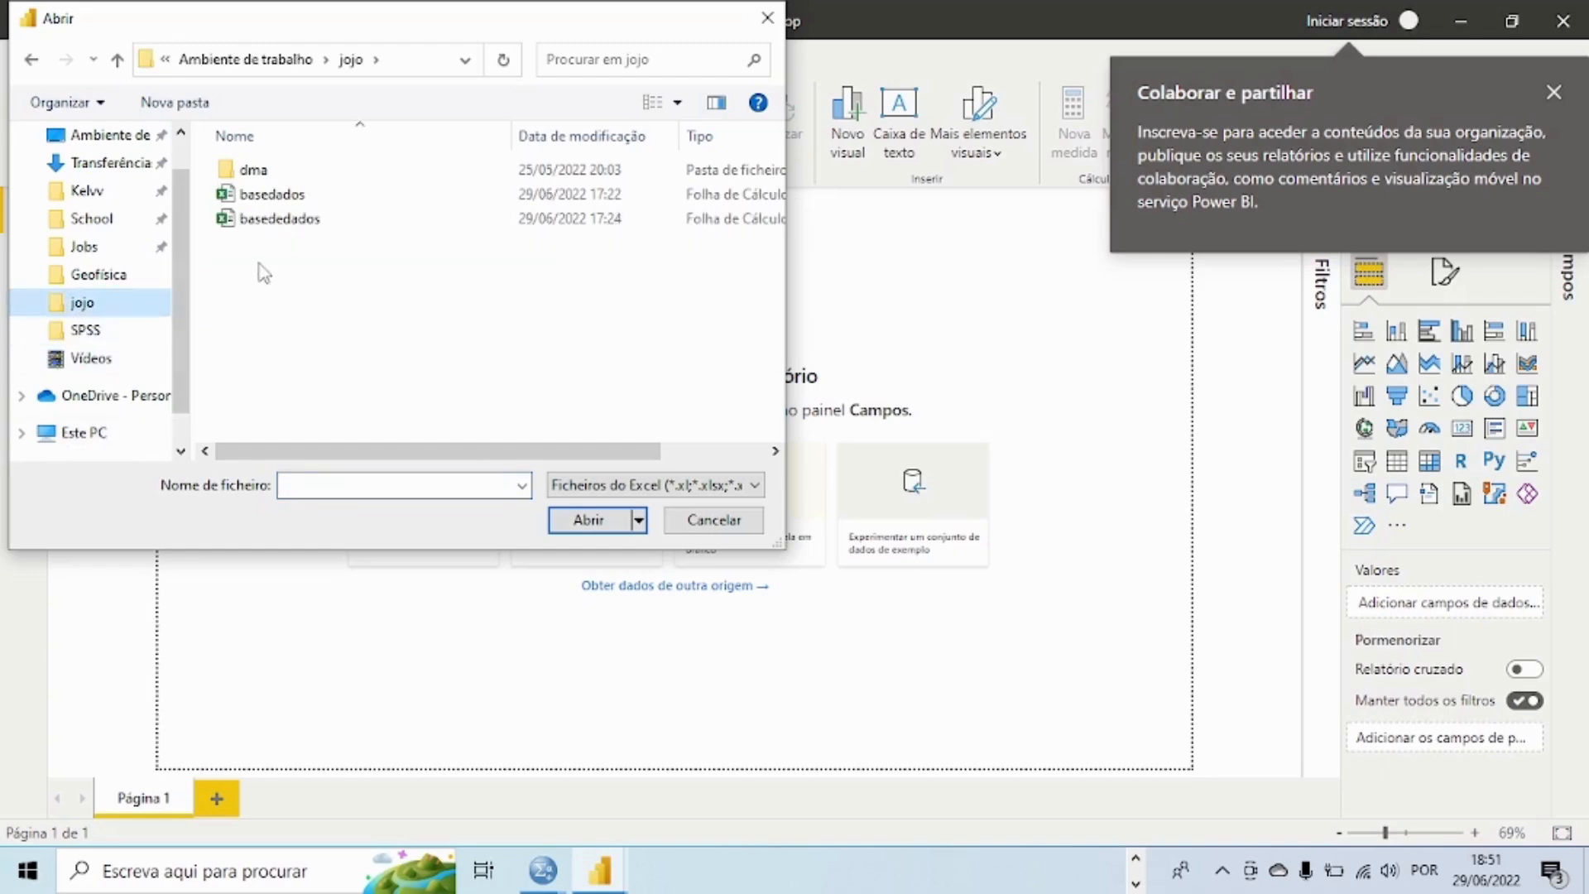
pyautogui.click(249, 220)
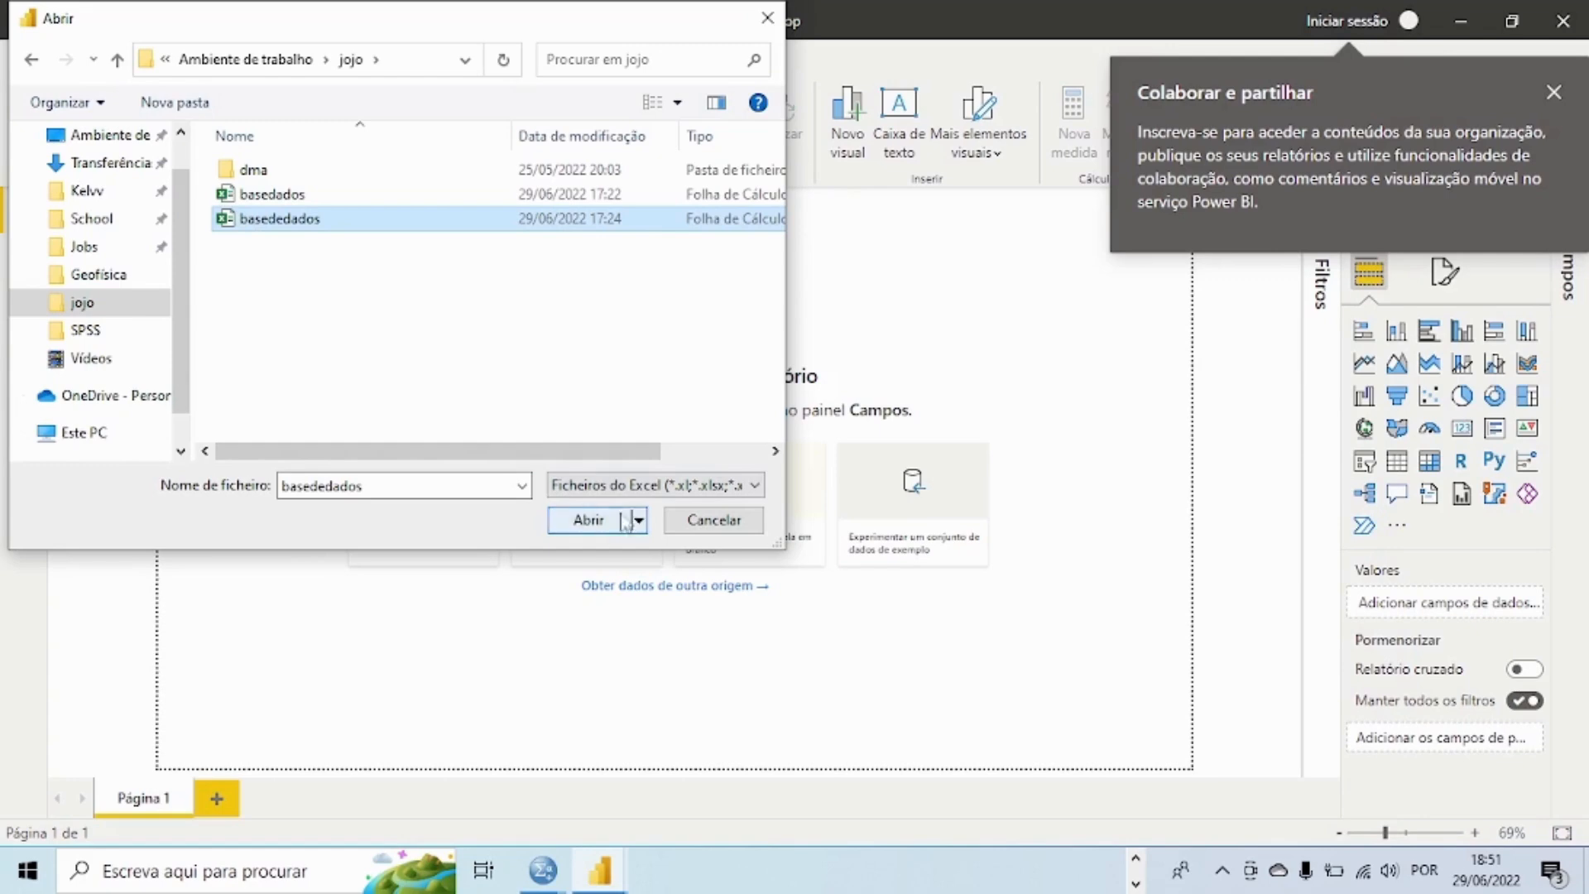
pyautogui.click(589, 527)
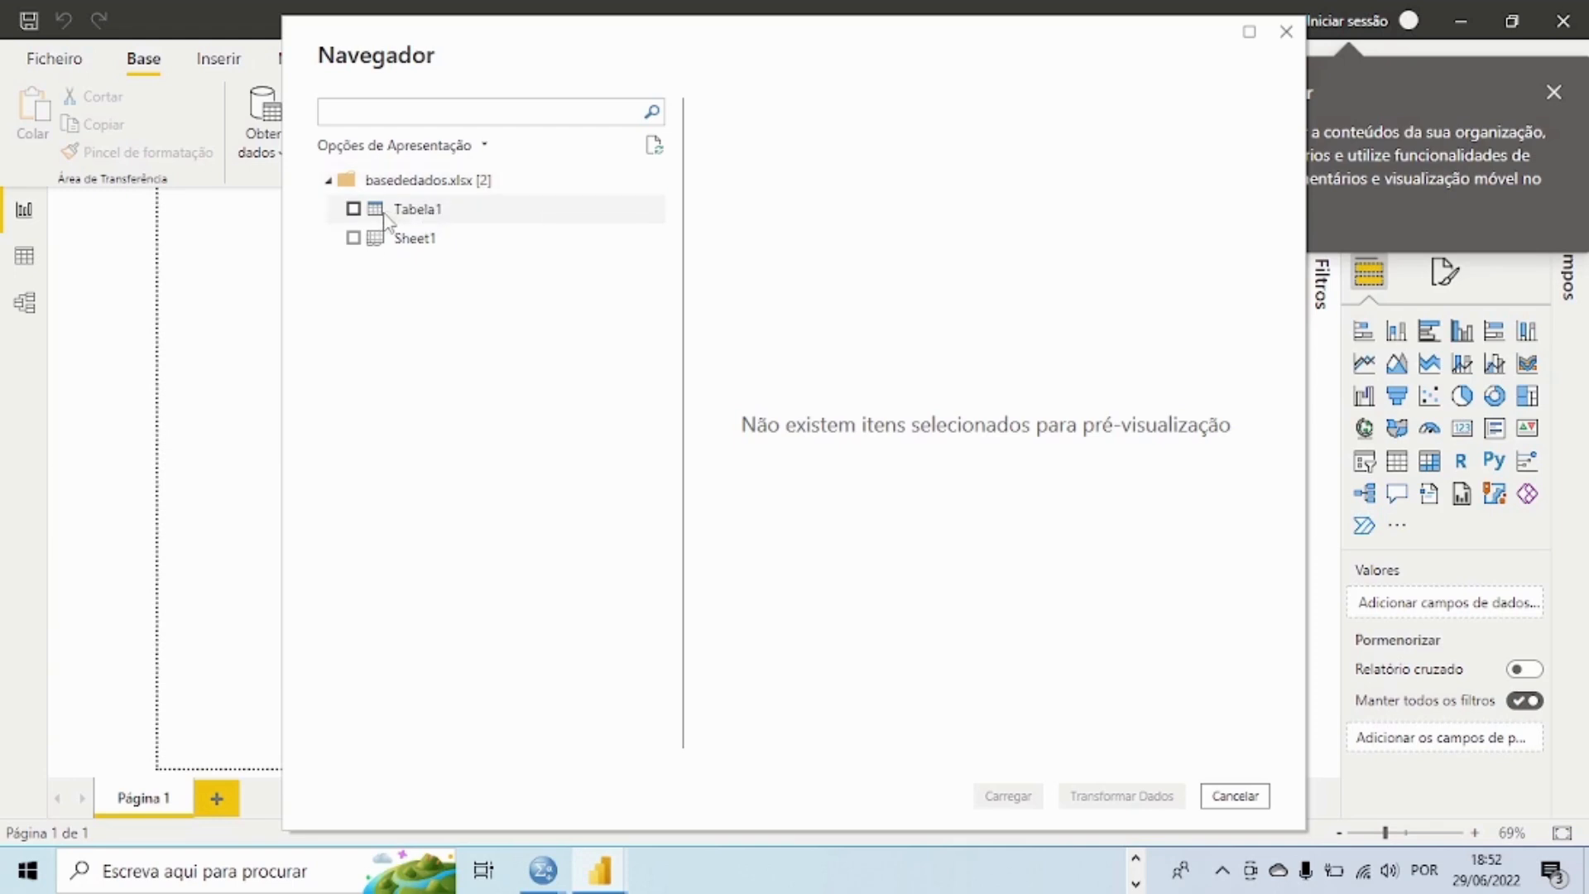
# Step: Choose Tabela1 from the workbook, check its preview columns, and open it for transformation in a maximized Power Query Editor
pyautogui.click(349, 209)
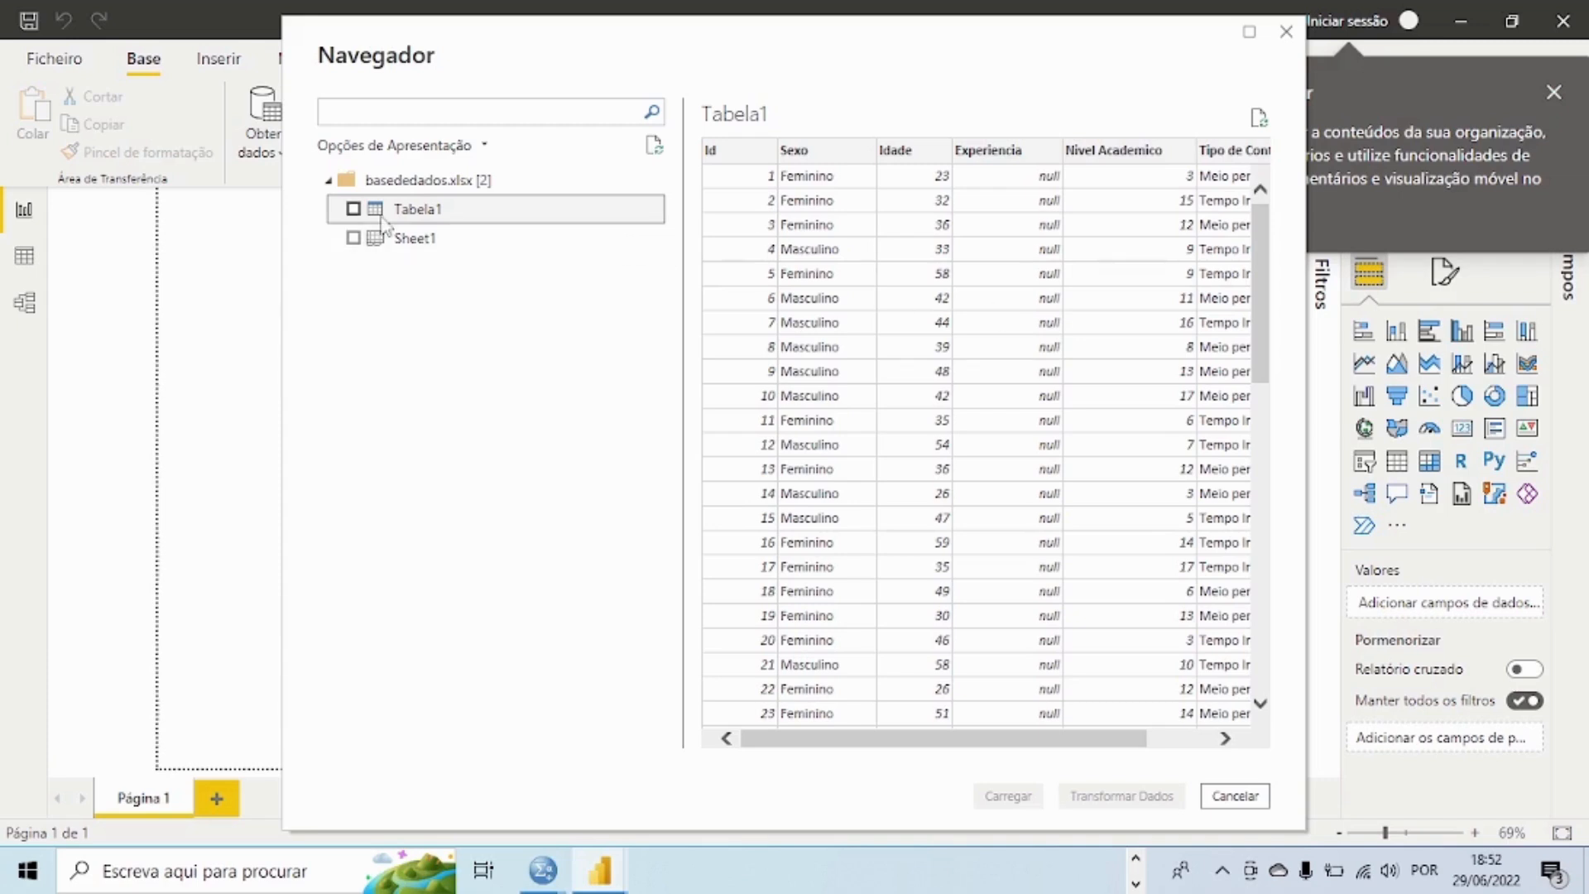
pyautogui.click(353, 210)
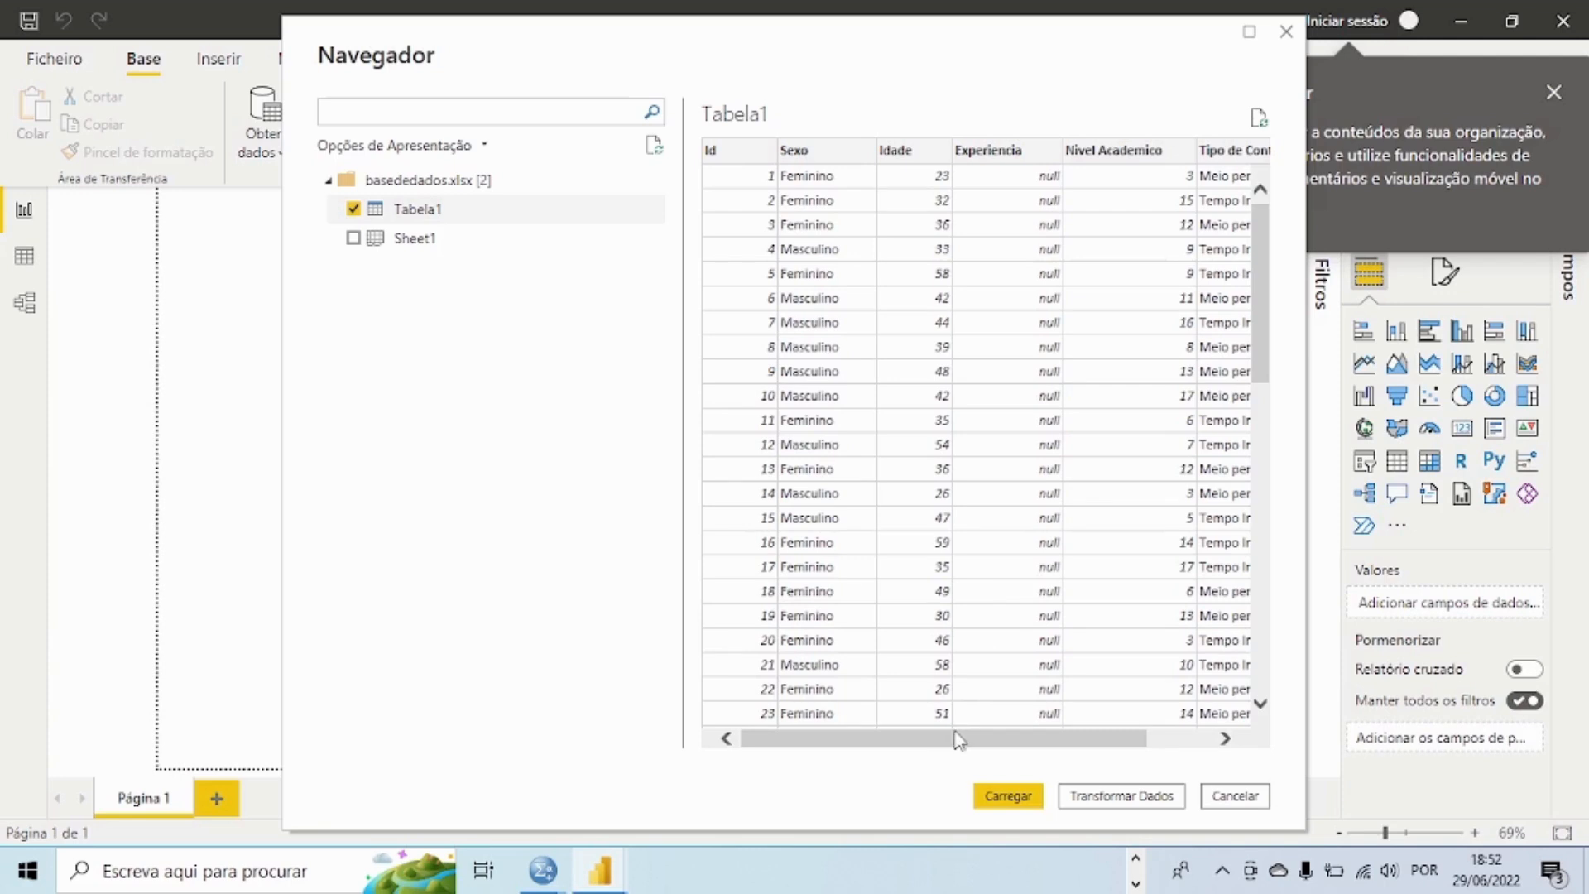
pyautogui.moveTo(960, 737); pyautogui.dragTo(1117, 739)
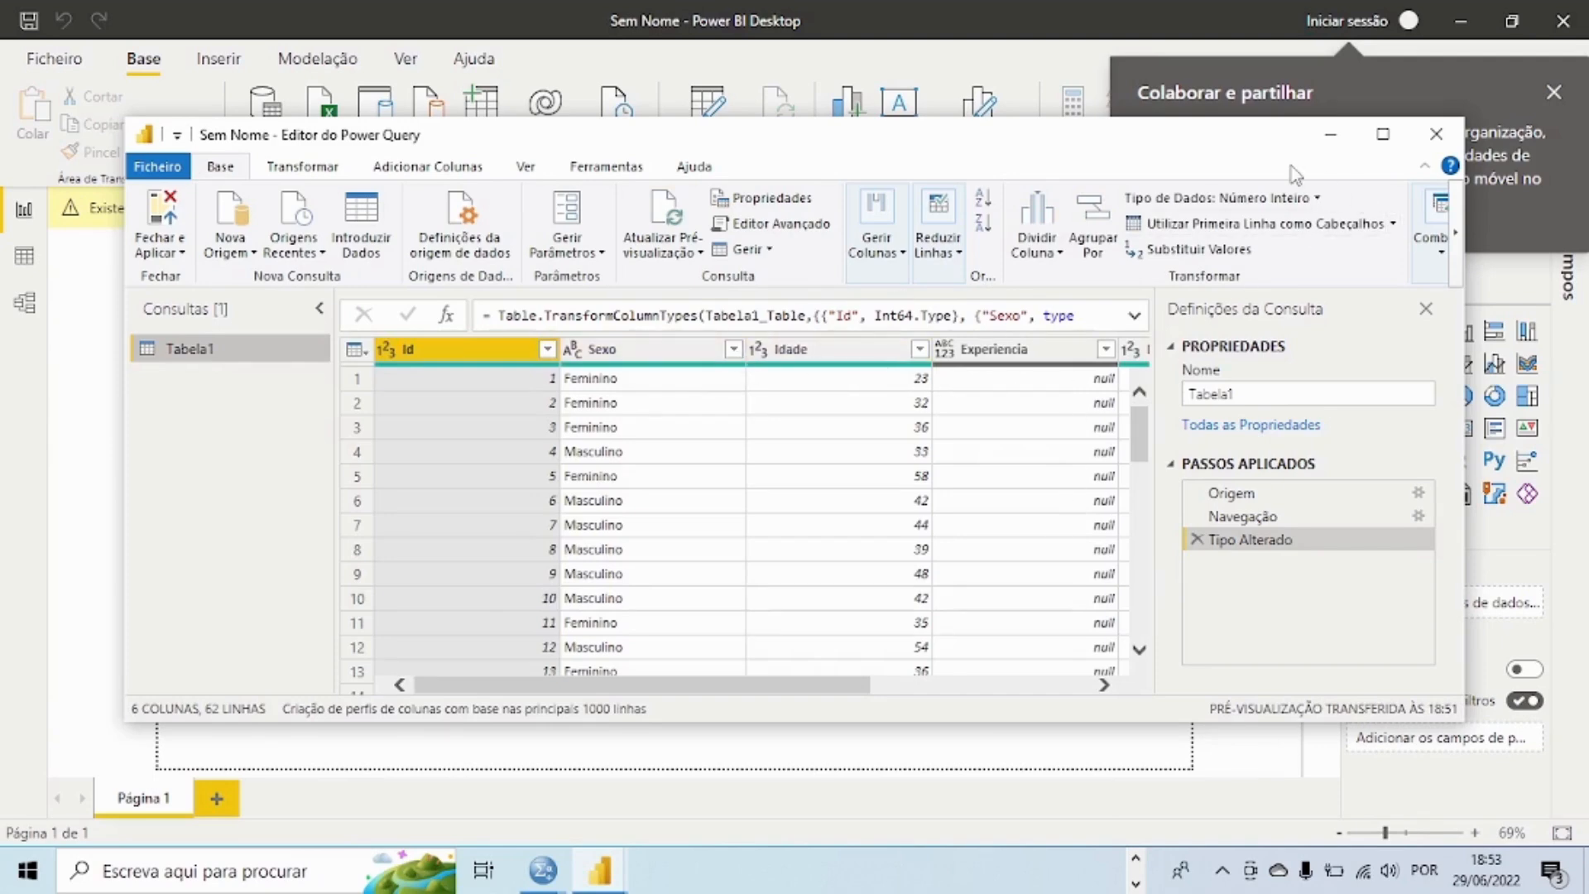
pyautogui.click(1383, 134)
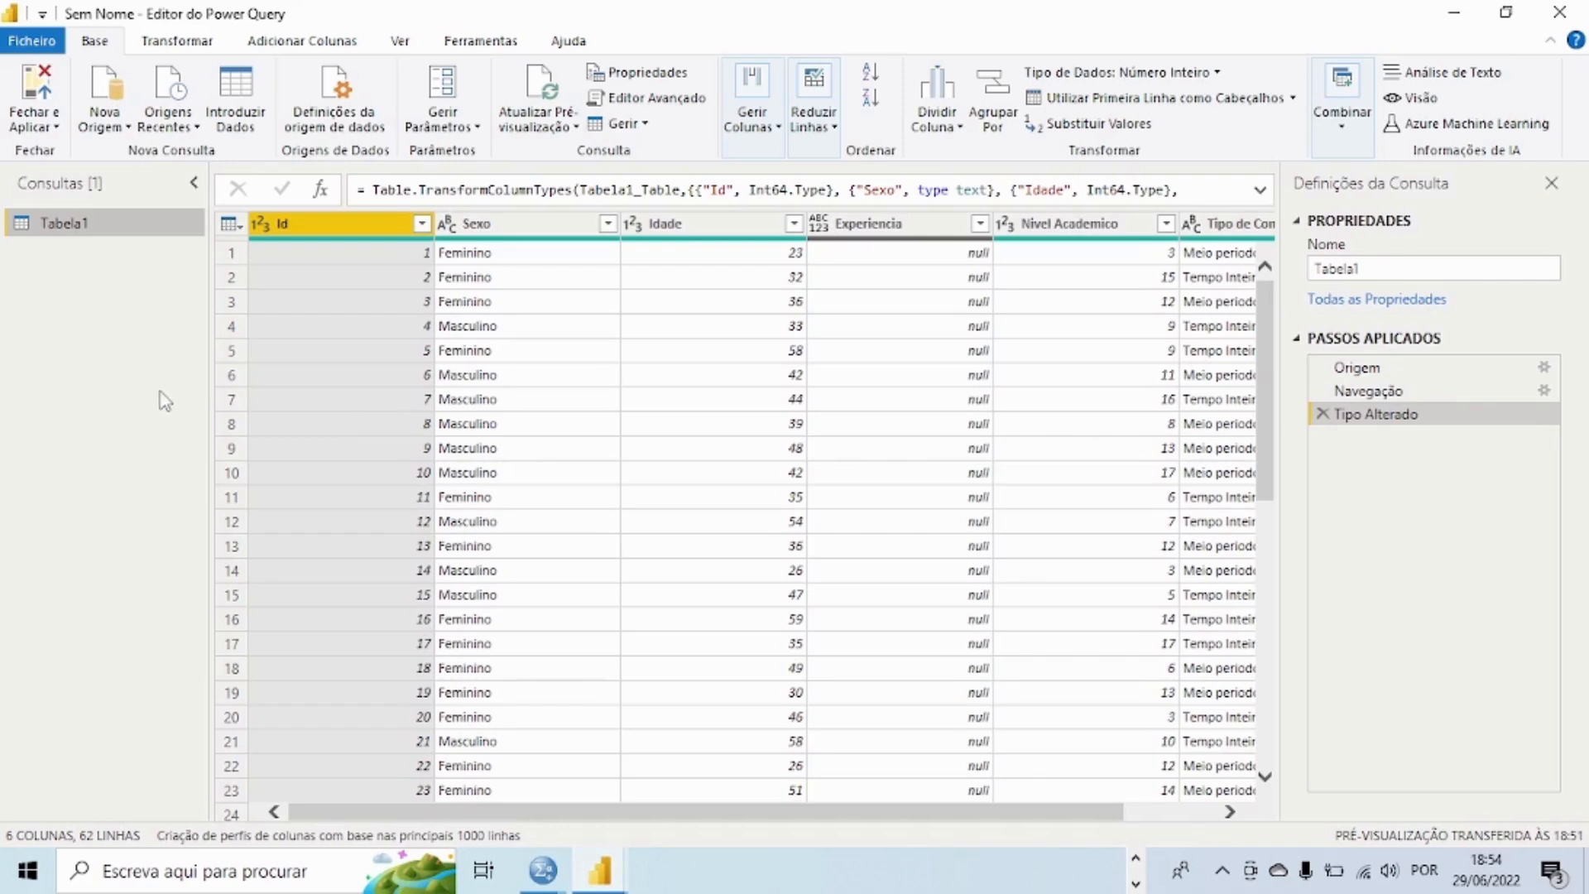
# Step: Change the Id column's data type to Text, replacing the existing type conversion
pyautogui.rightClick(259, 229)
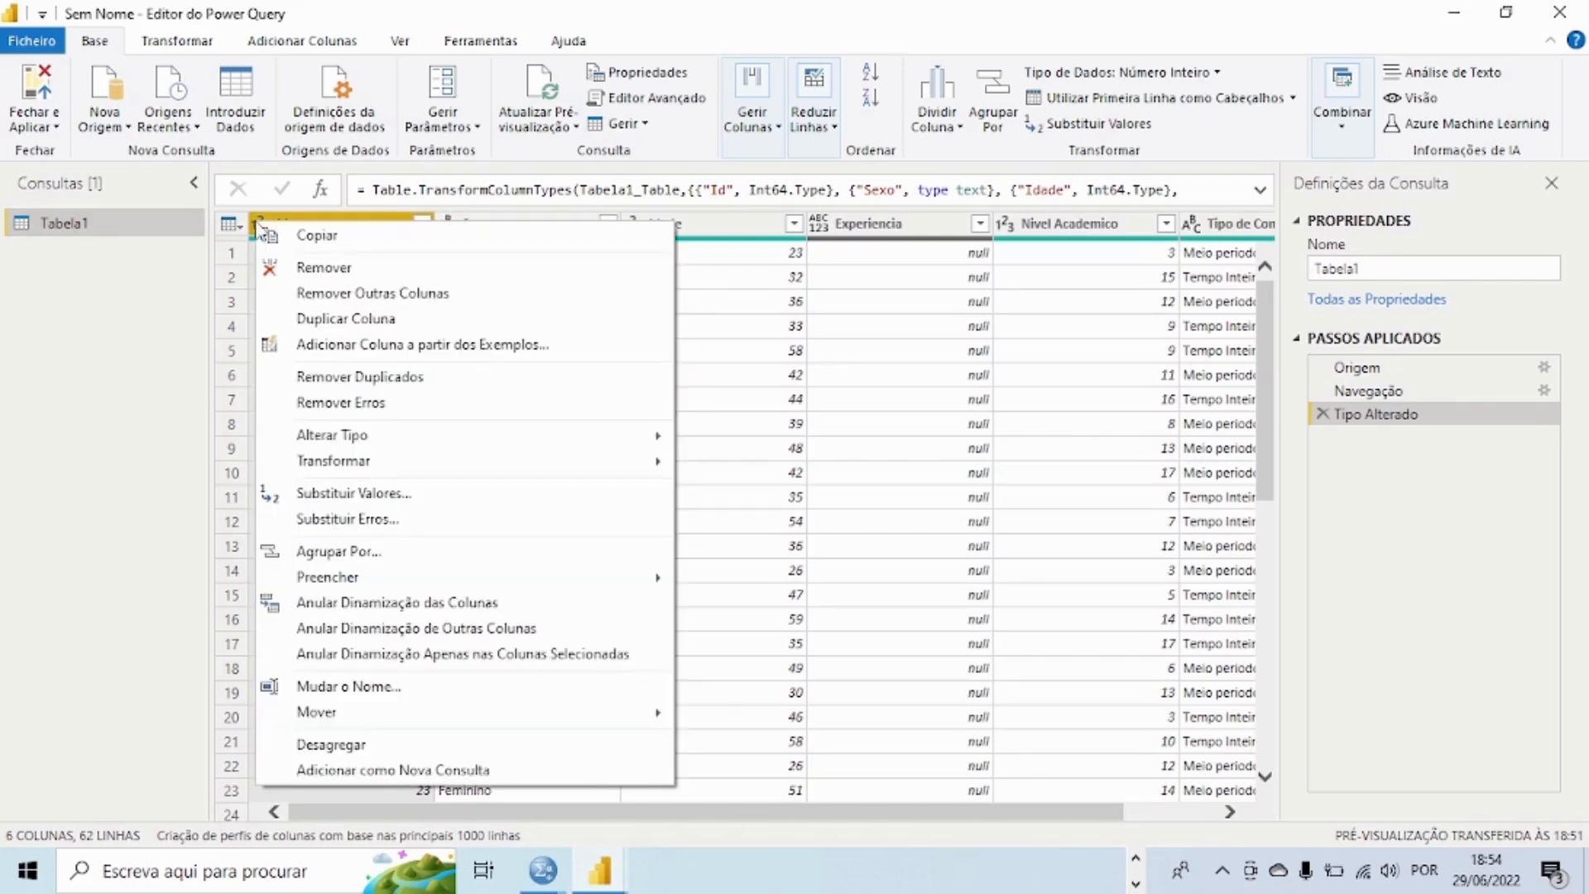
pyautogui.click(831, 252)
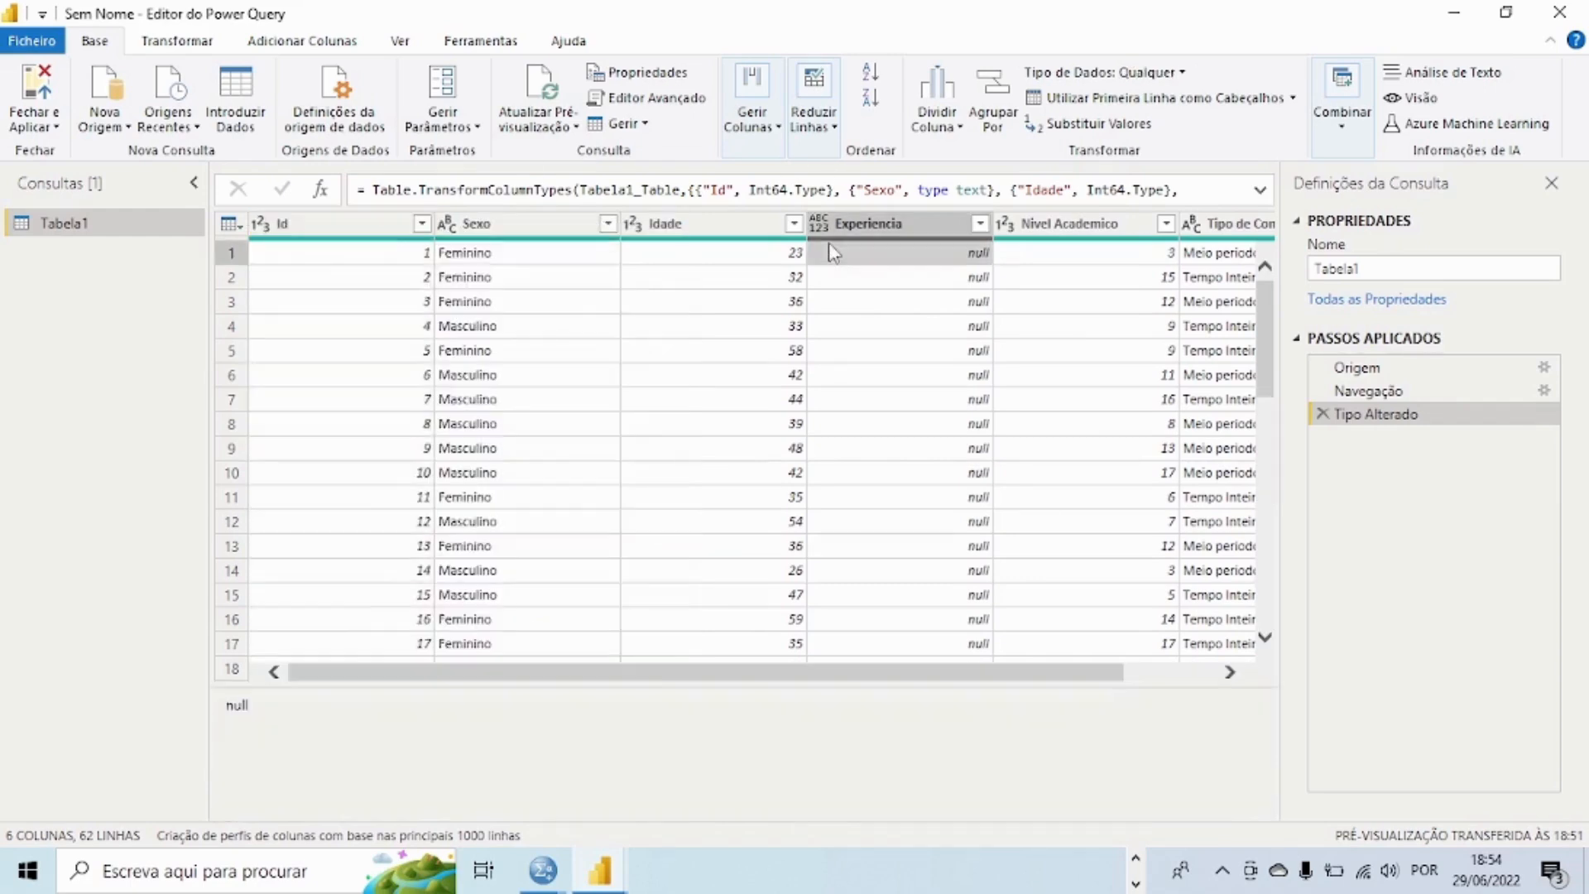
pyautogui.click(258, 229)
pyautogui.click(259, 227)
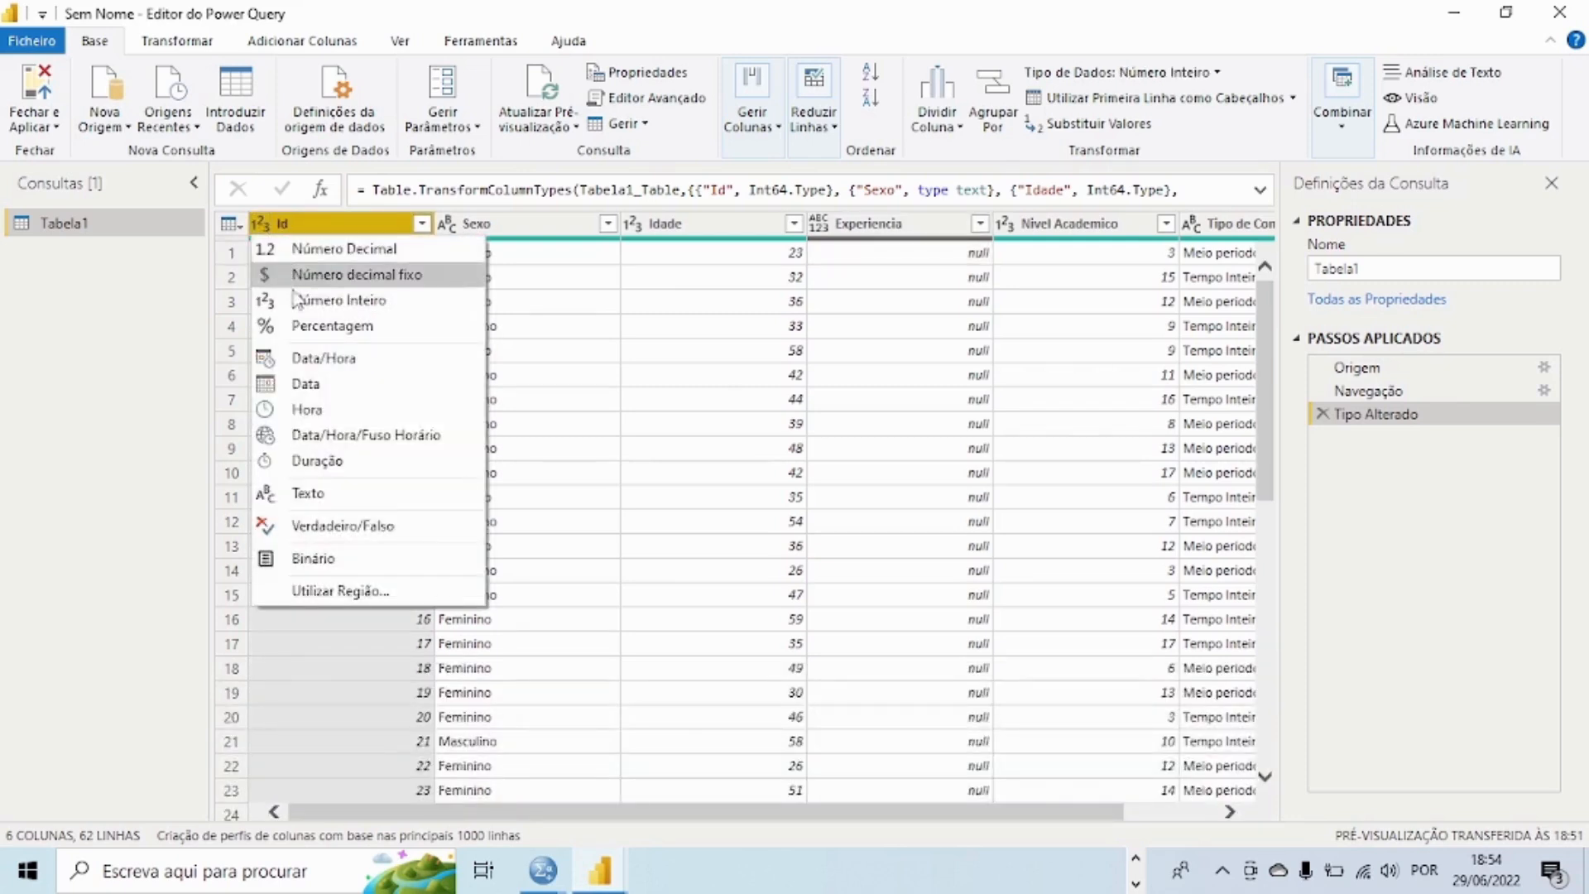
pyautogui.click(305, 492)
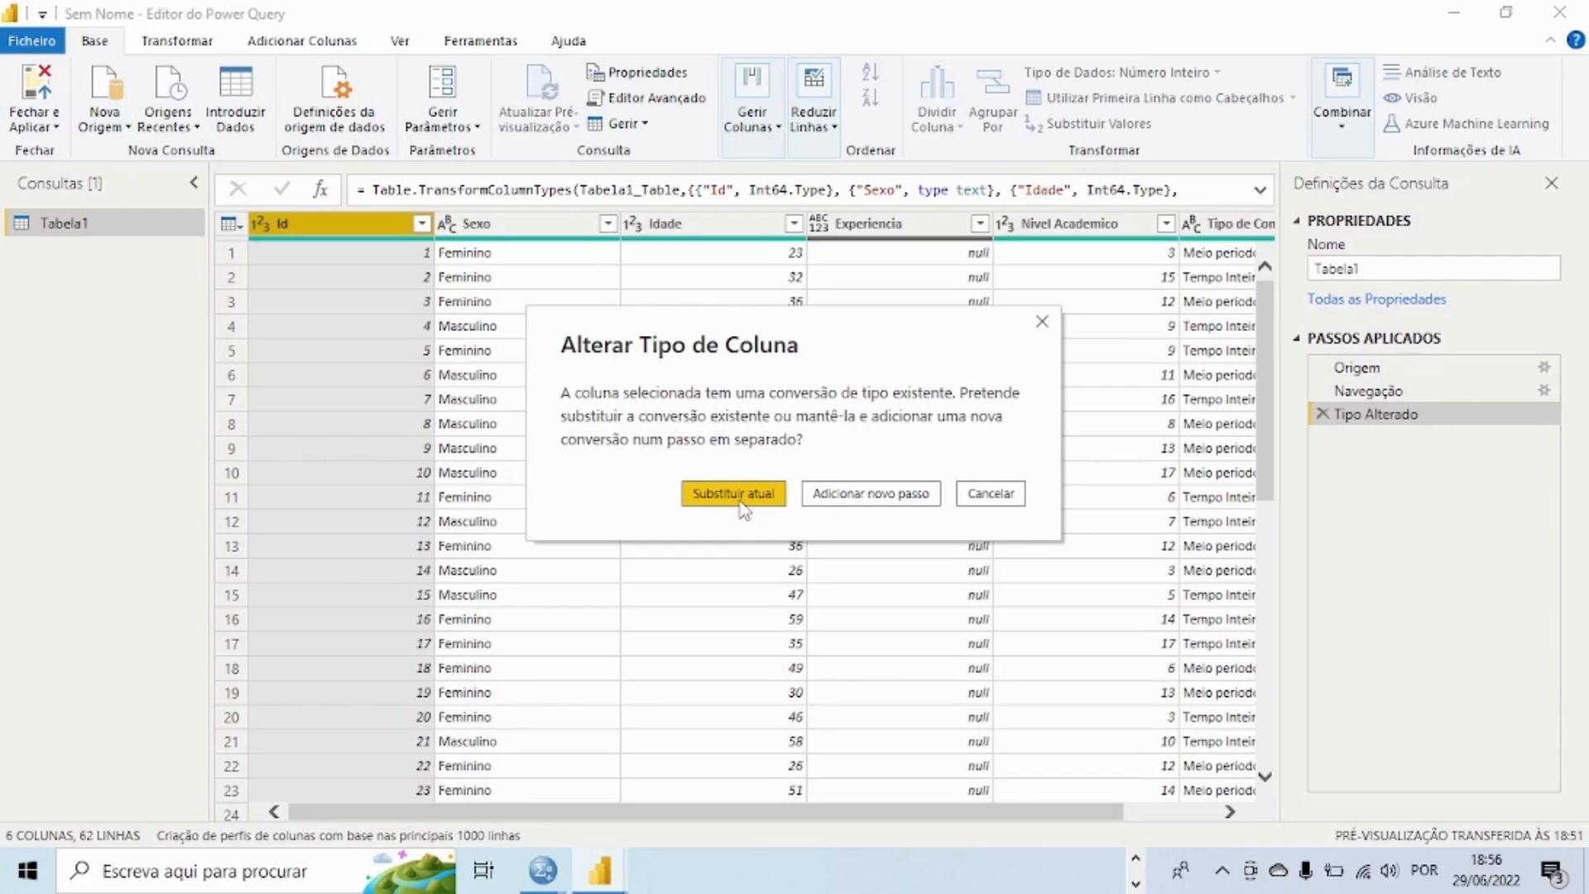
pyautogui.click(740, 501)
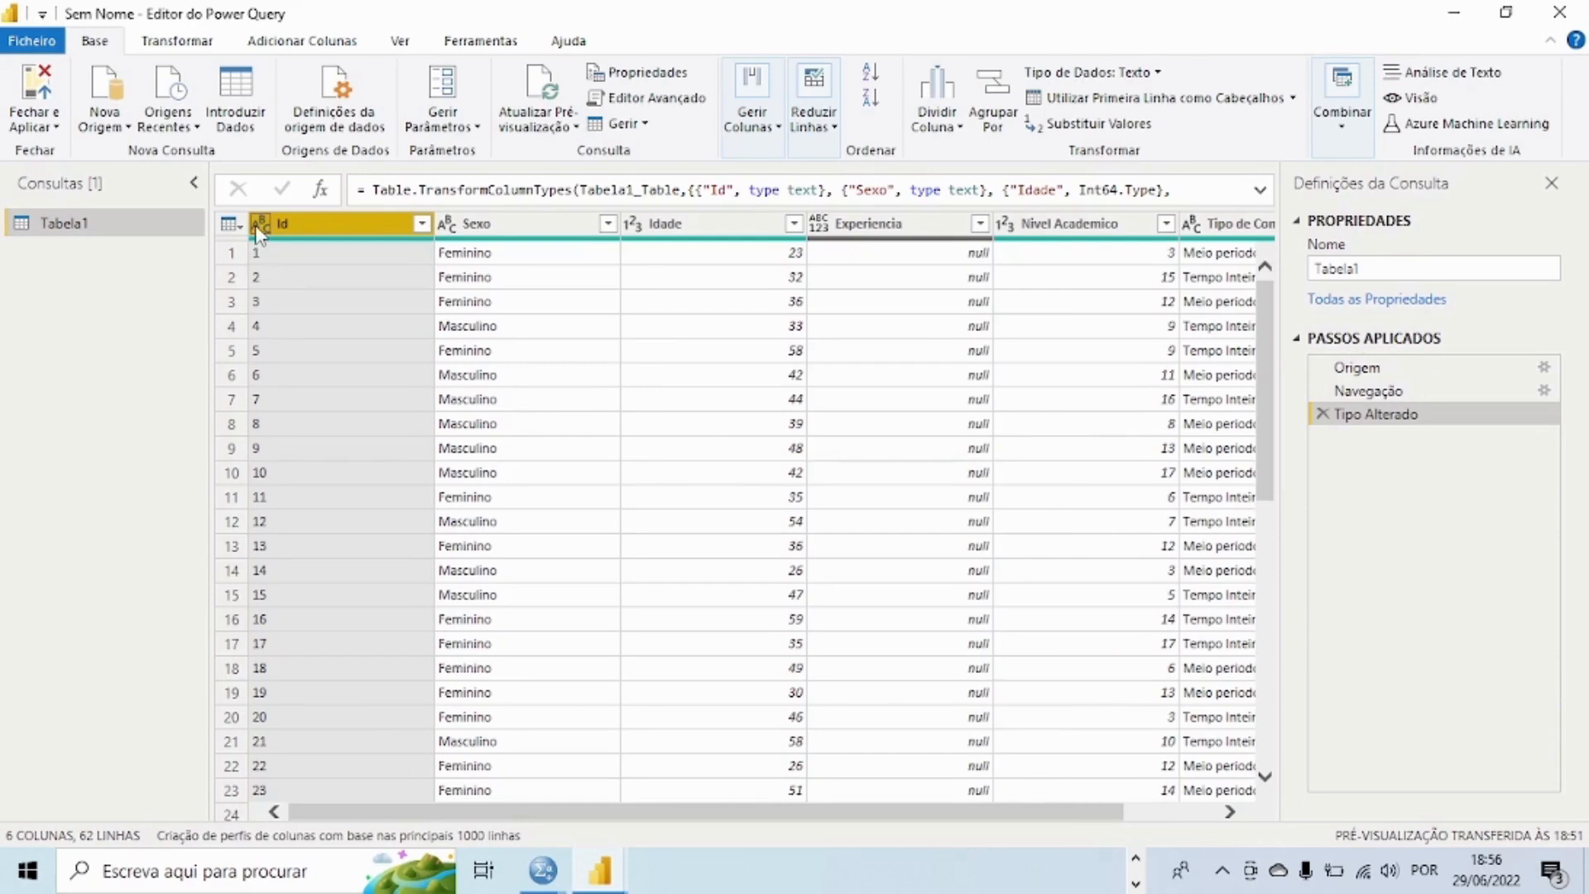
# Step: Remove the Experiencia column from Tabela1
pyautogui.click(448, 224)
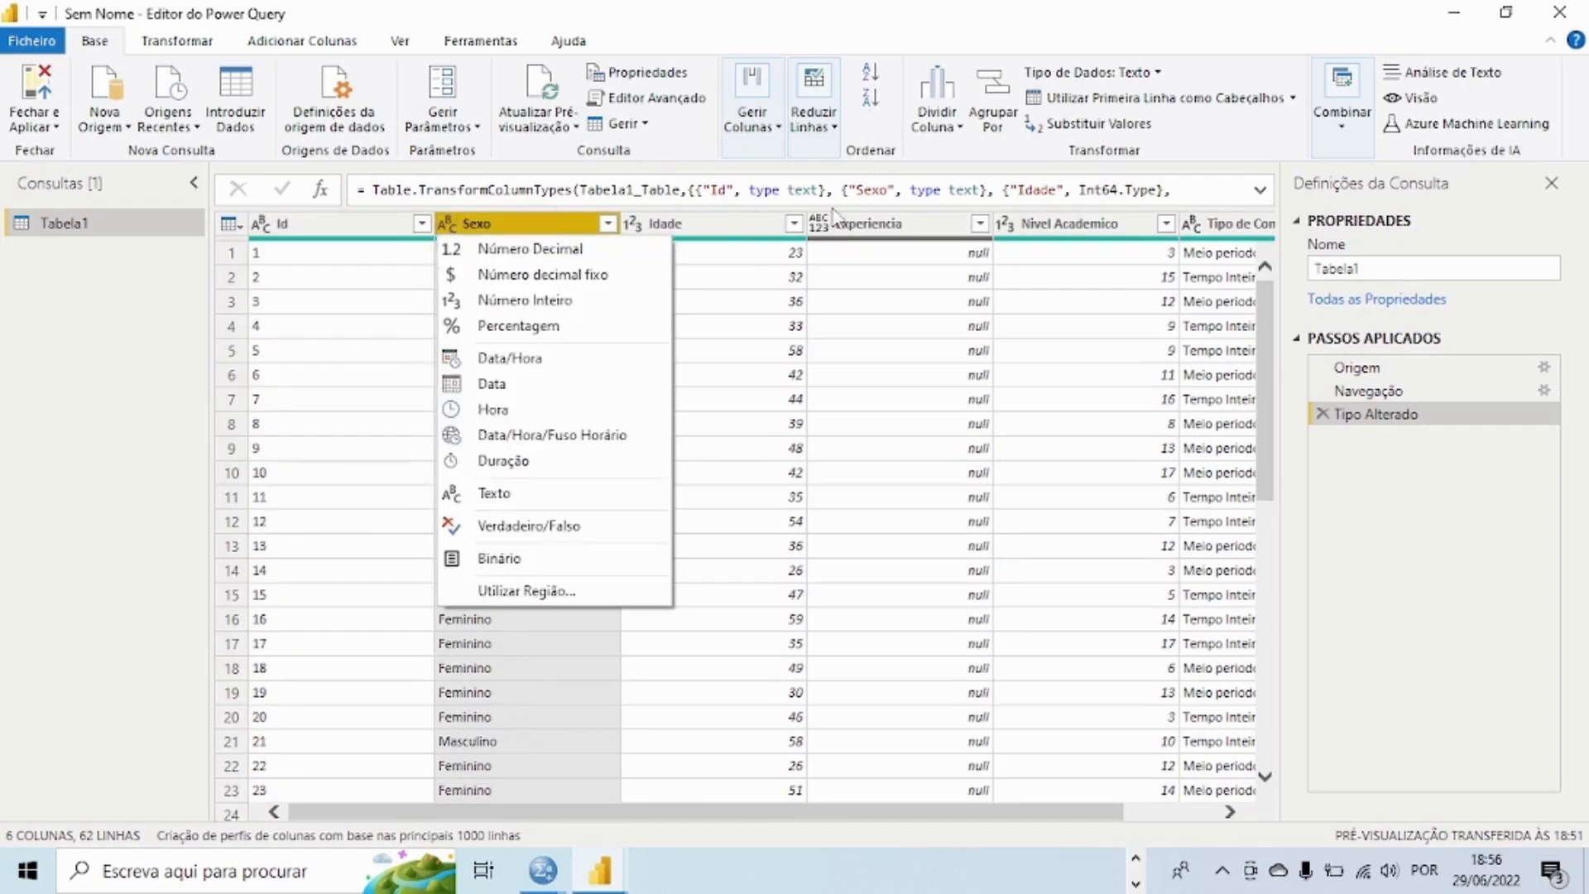
pyautogui.click(857, 225)
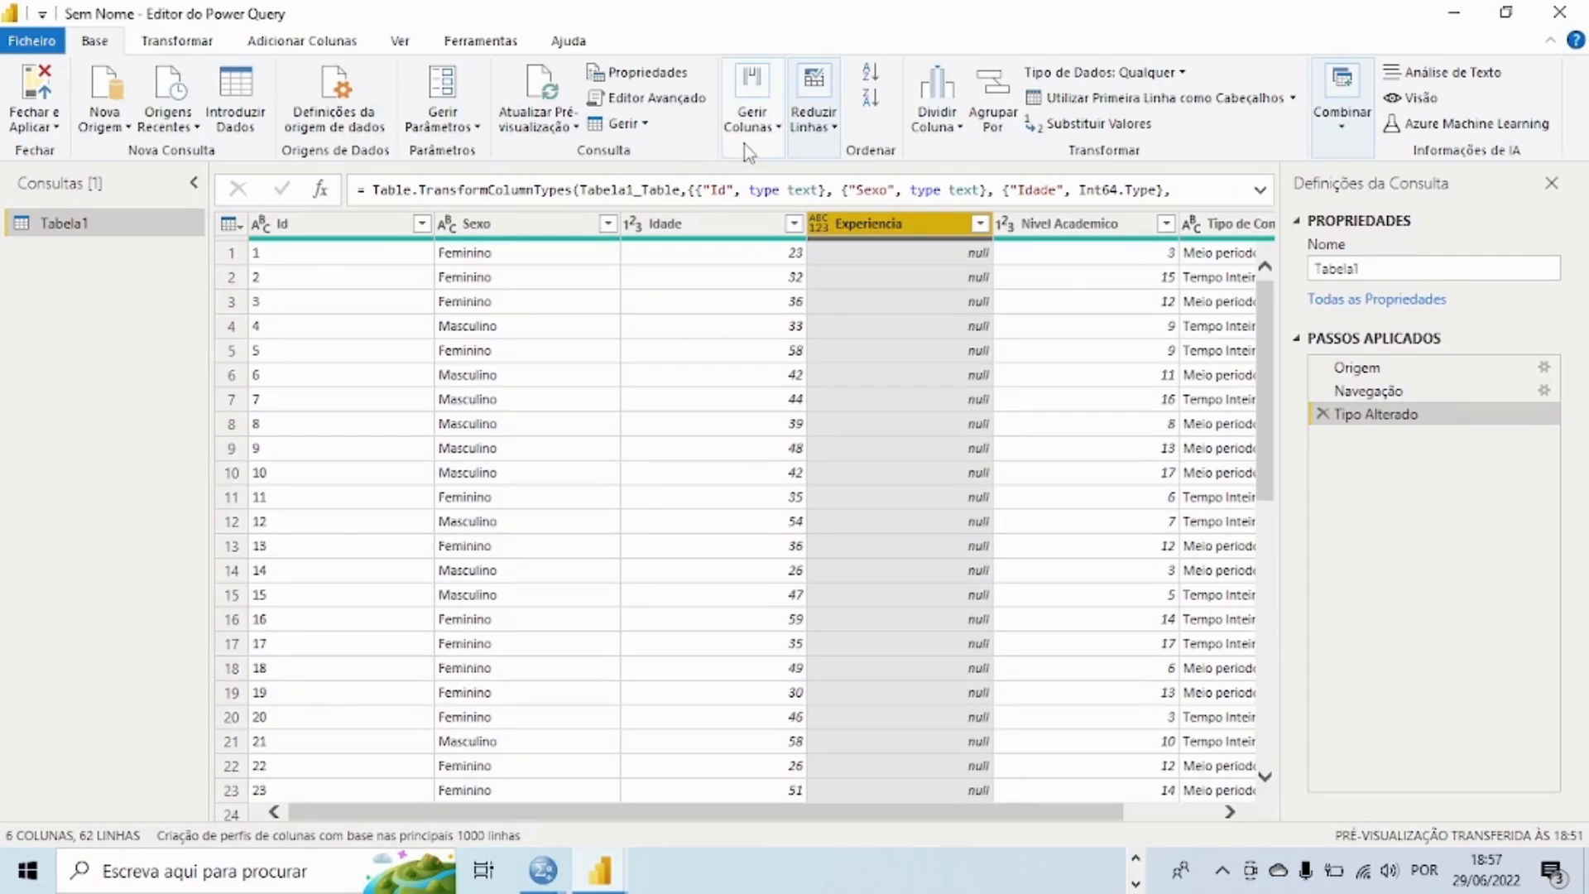
pyautogui.click(814, 125)
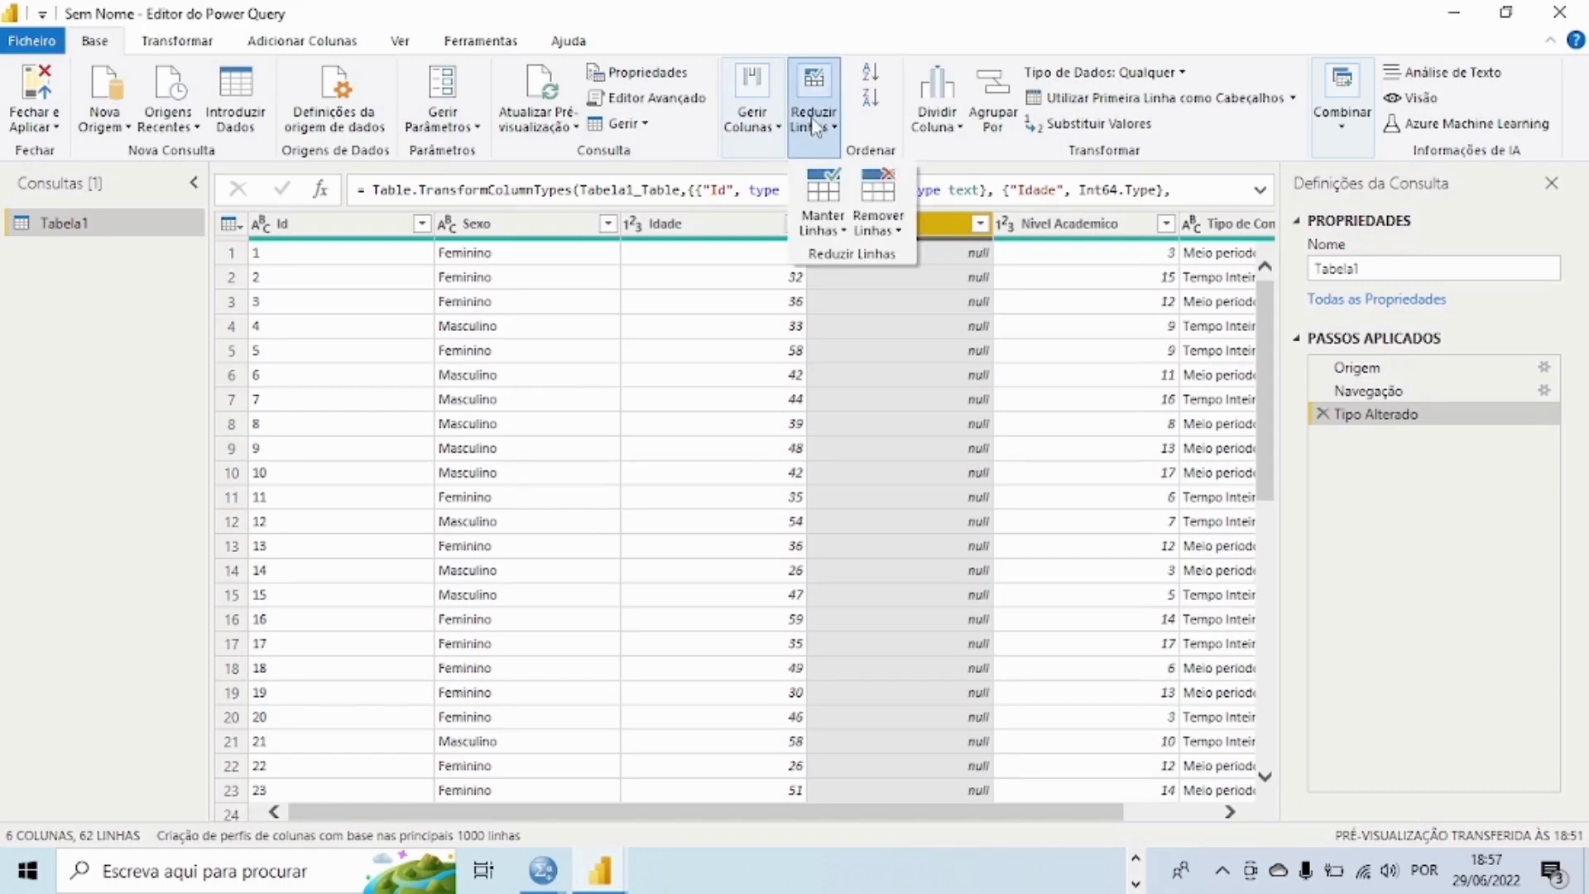
pyautogui.click(753, 126)
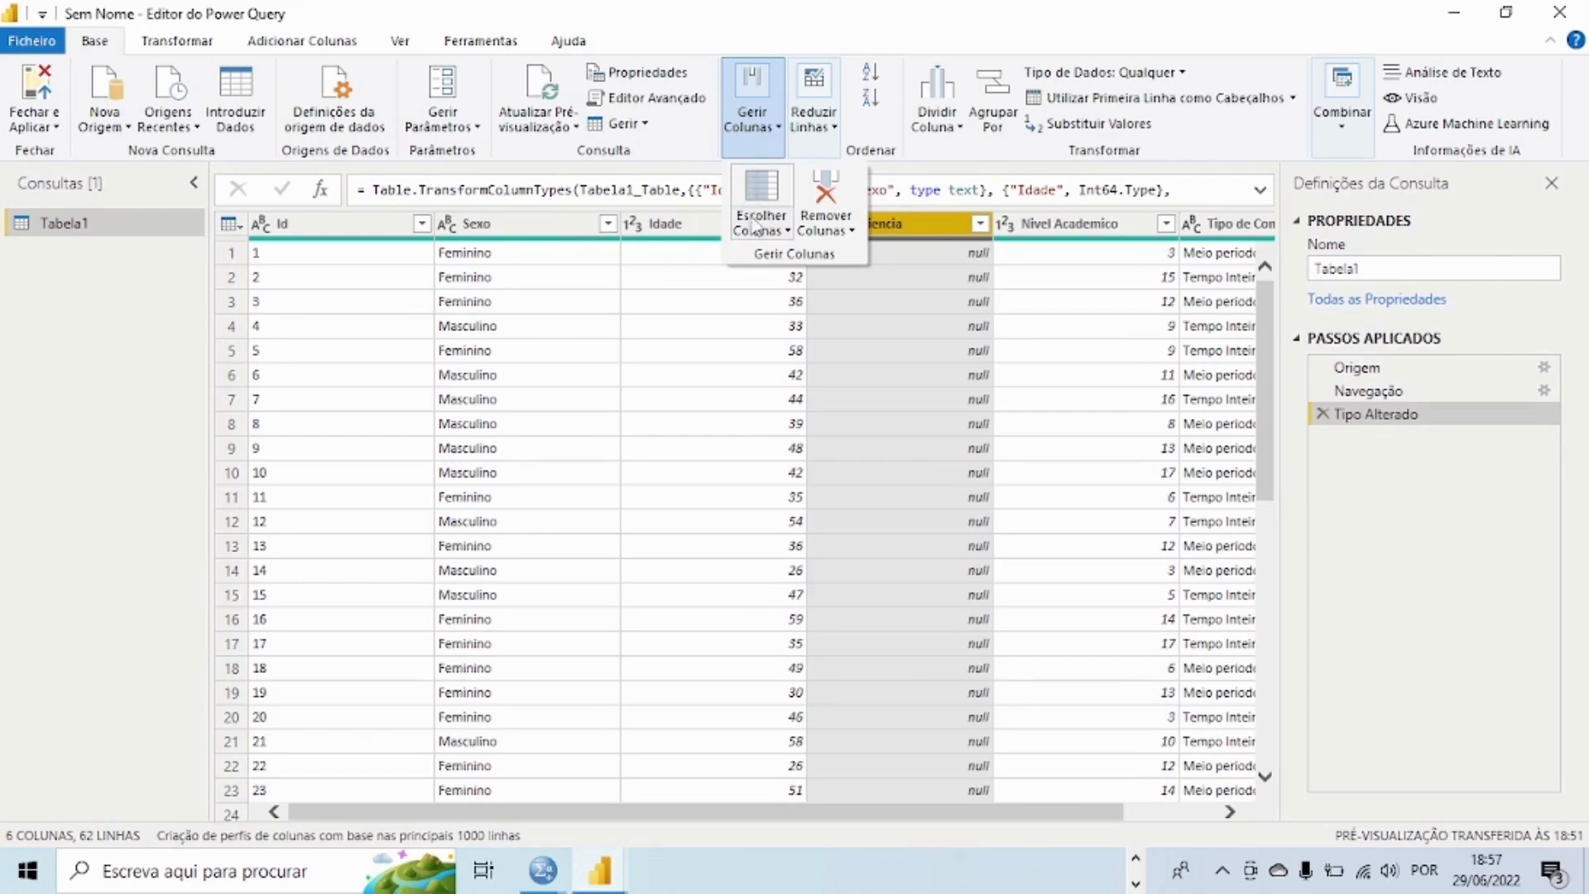
pyautogui.click(840, 229)
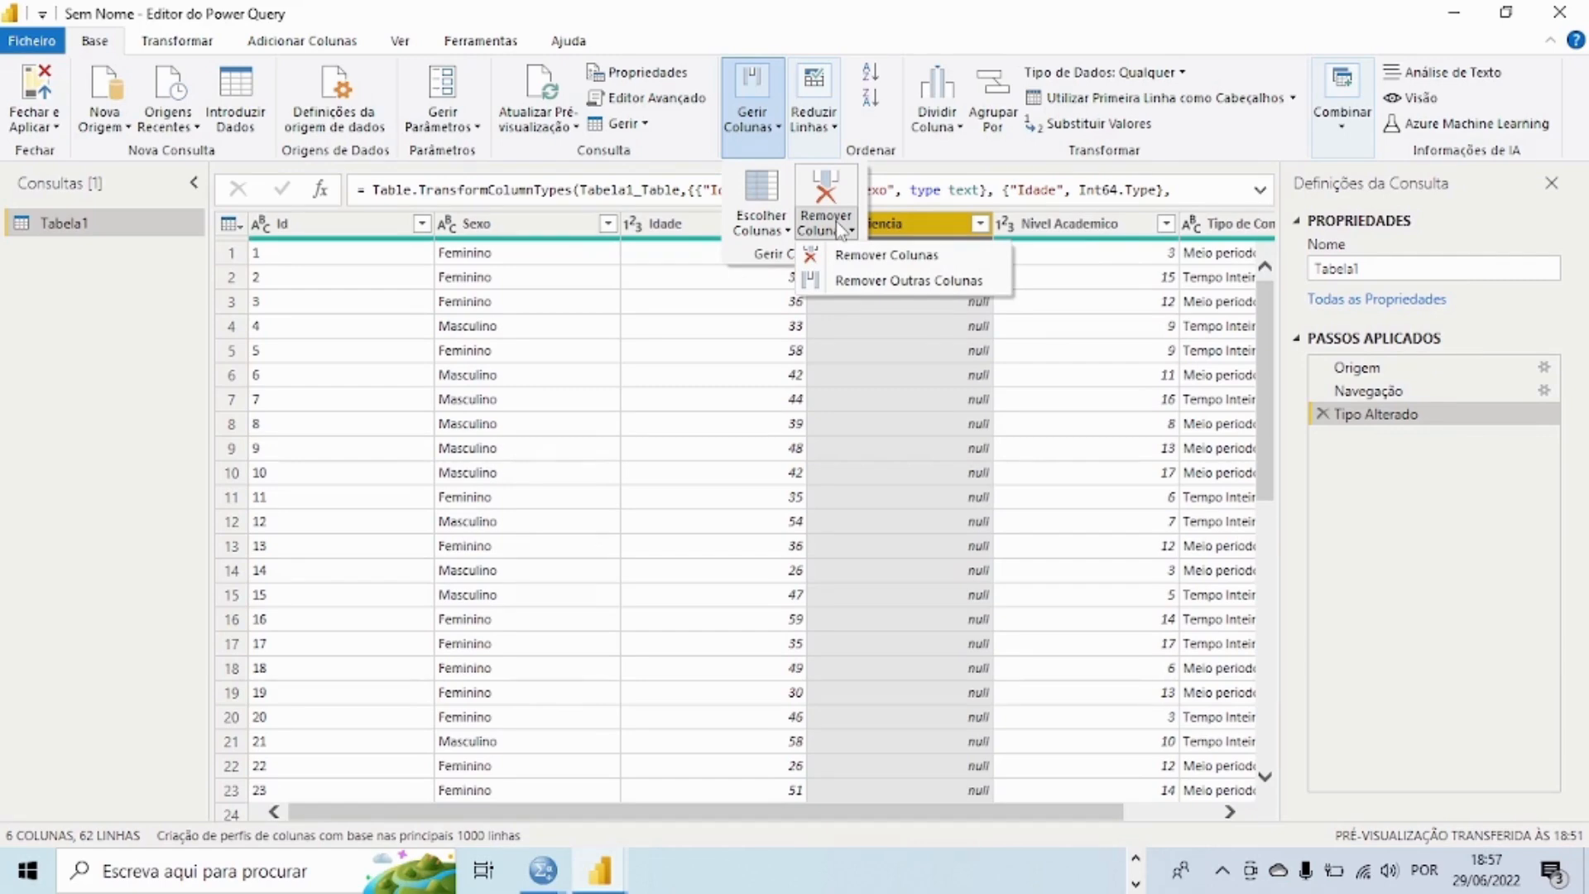
pyautogui.click(868, 259)
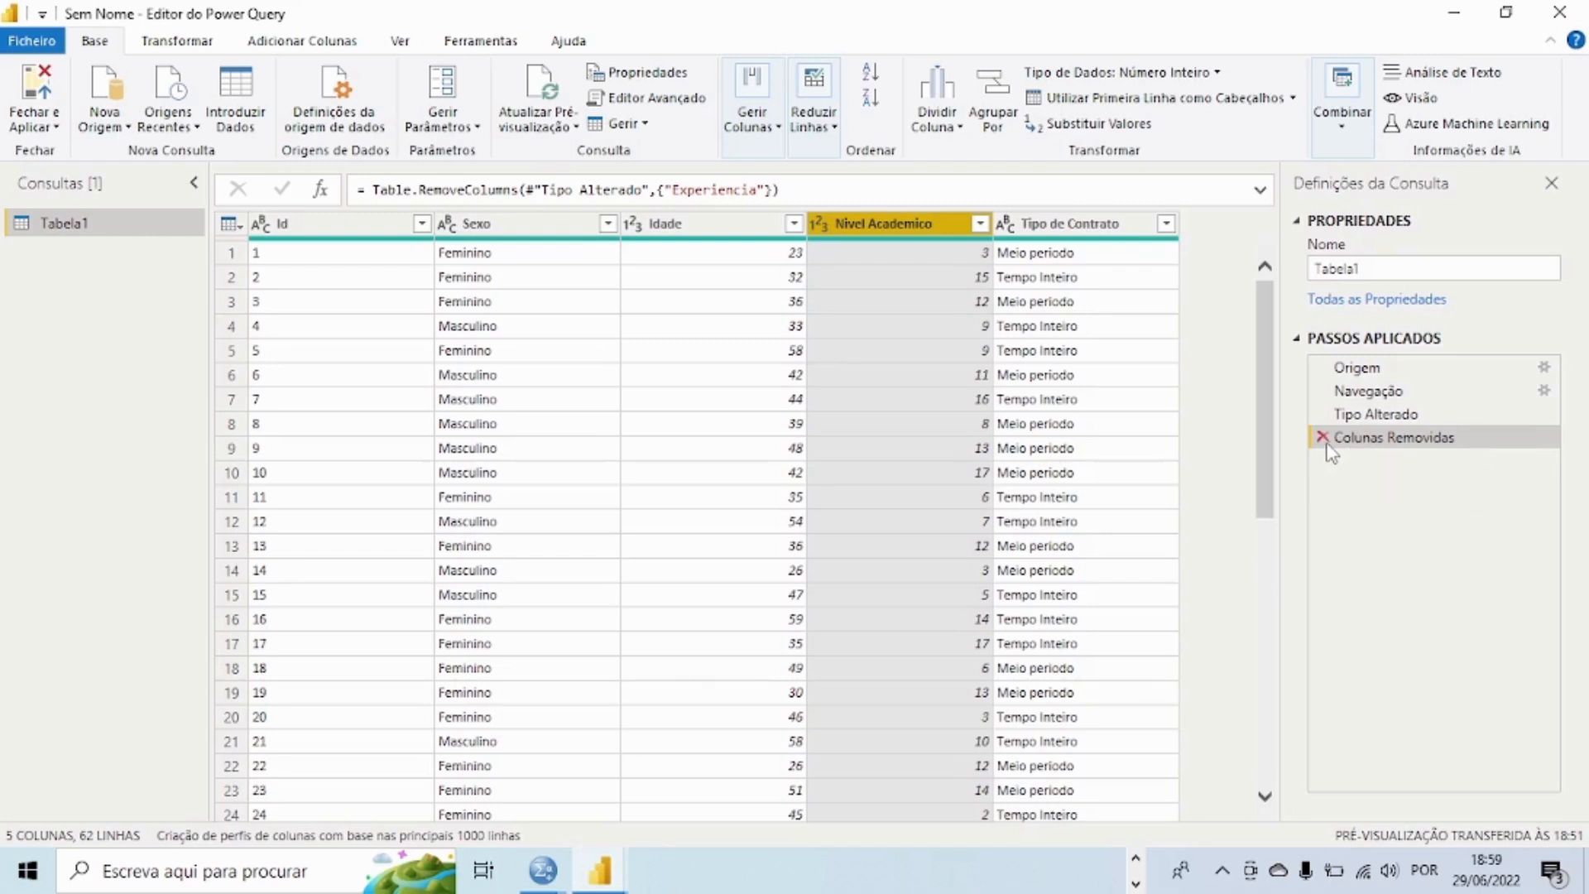
# Step: Delete the Colunas Removidas entry from the applied steps to restore the Experiencia column
pyautogui.click(1323, 437)
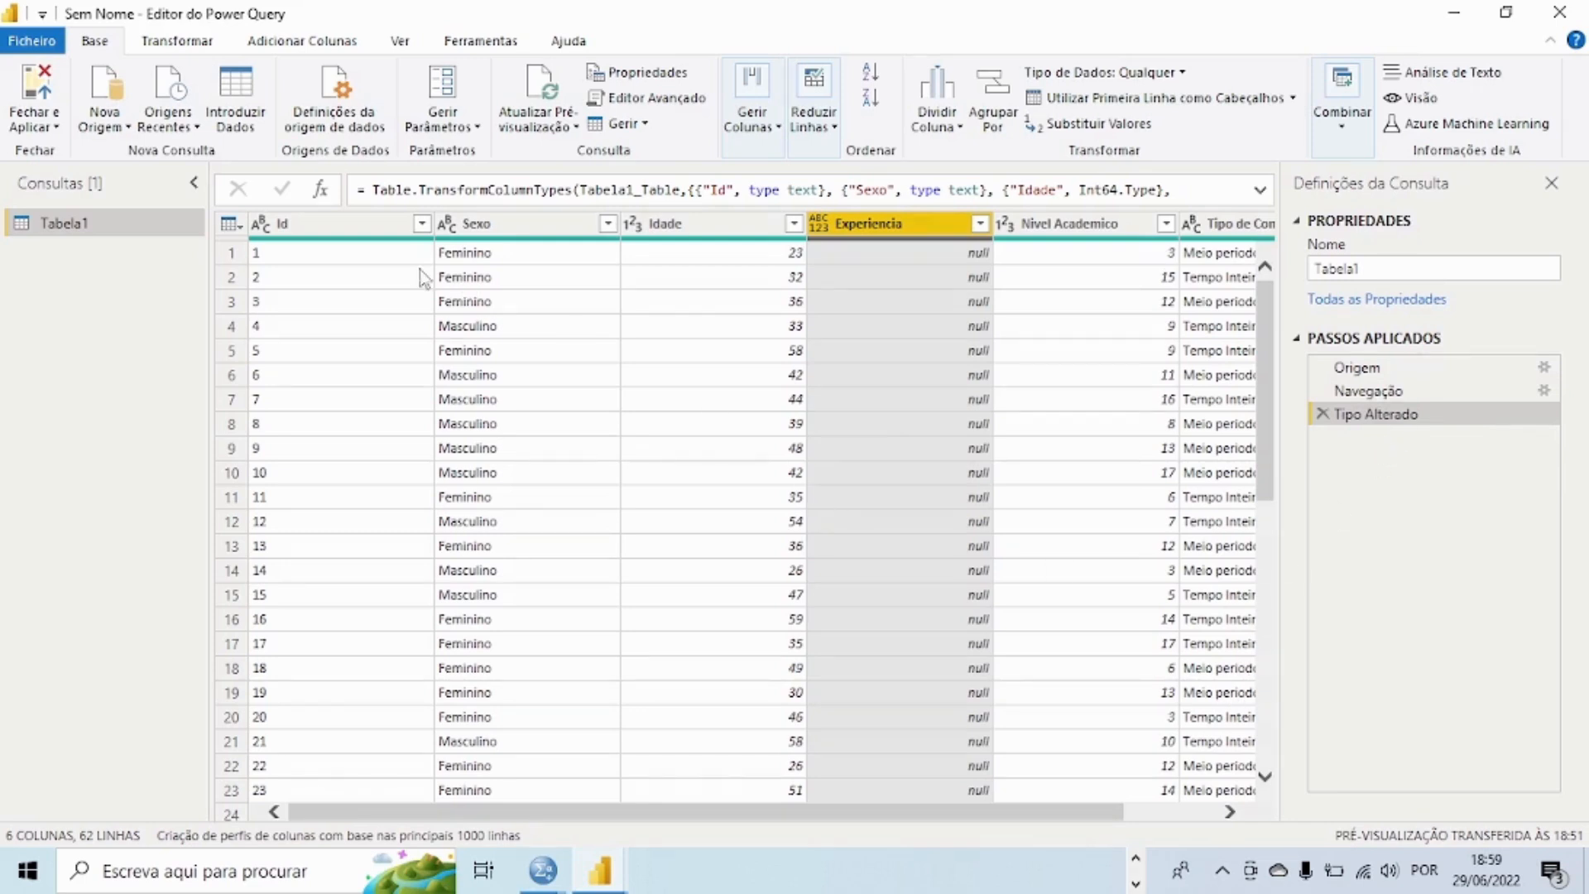
# Step: Check the data types of the Id, Sexo and Idade columns and remove the Experiencia column from Tabela1
pyautogui.click(283, 228)
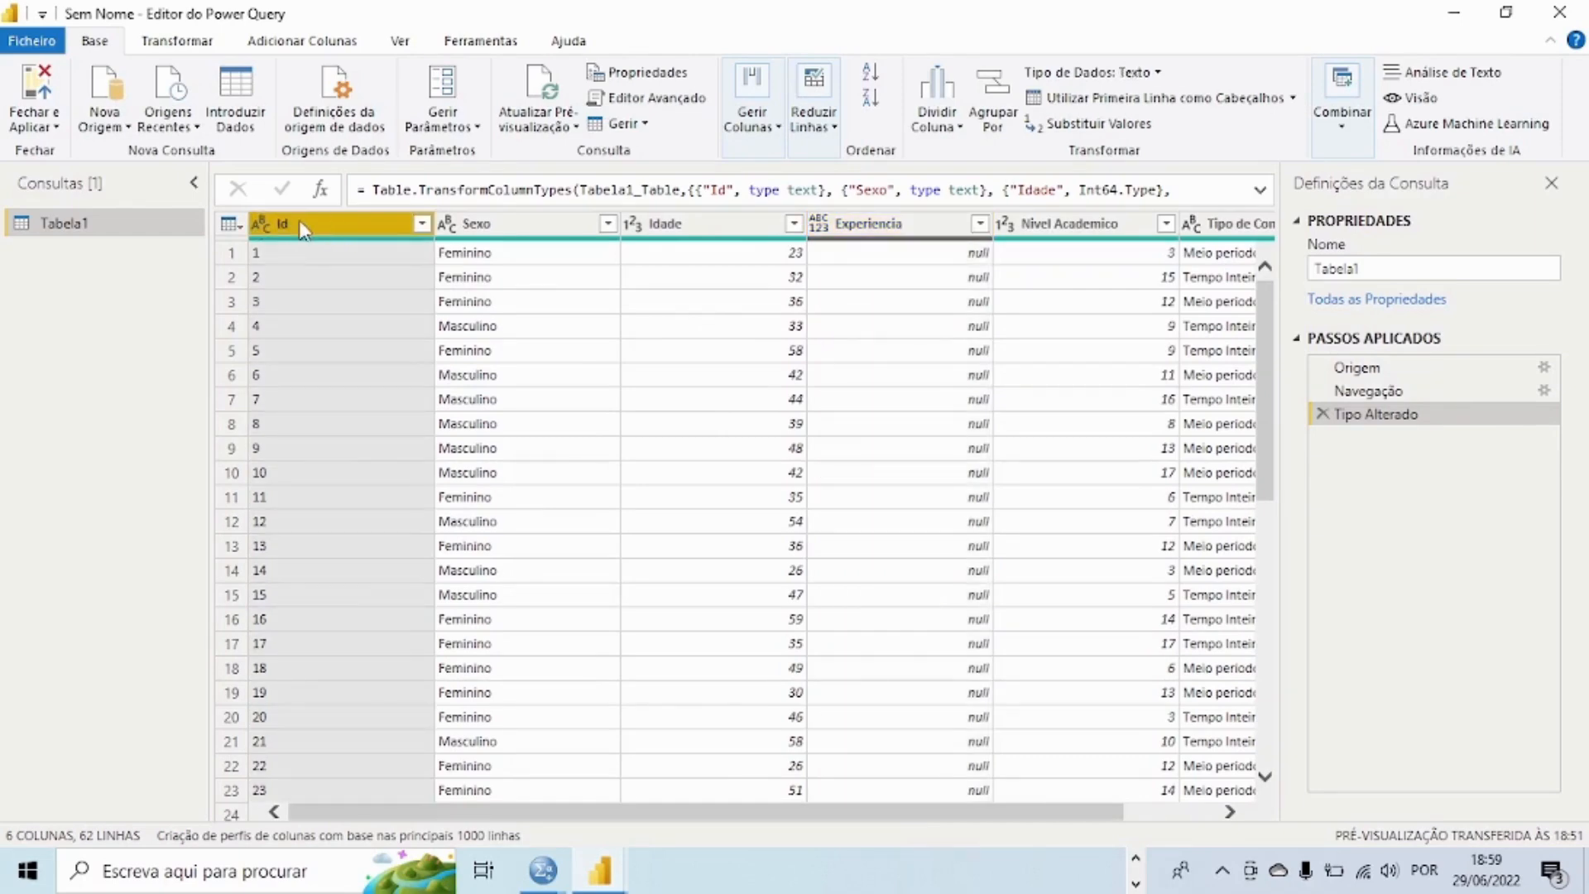
pyautogui.click(486, 222)
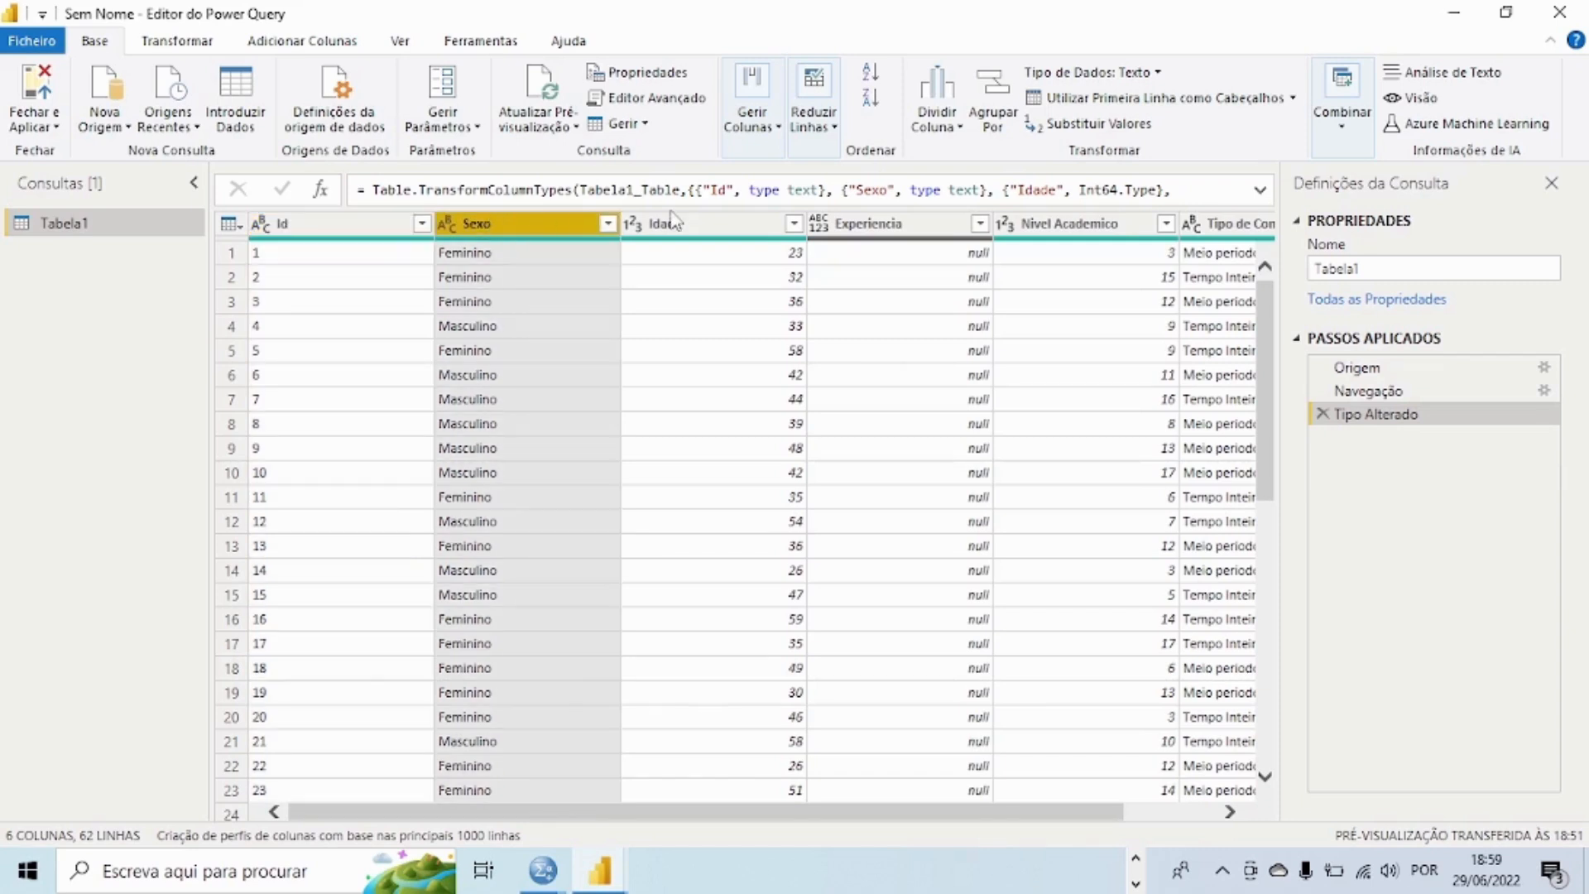
pyautogui.click(717, 222)
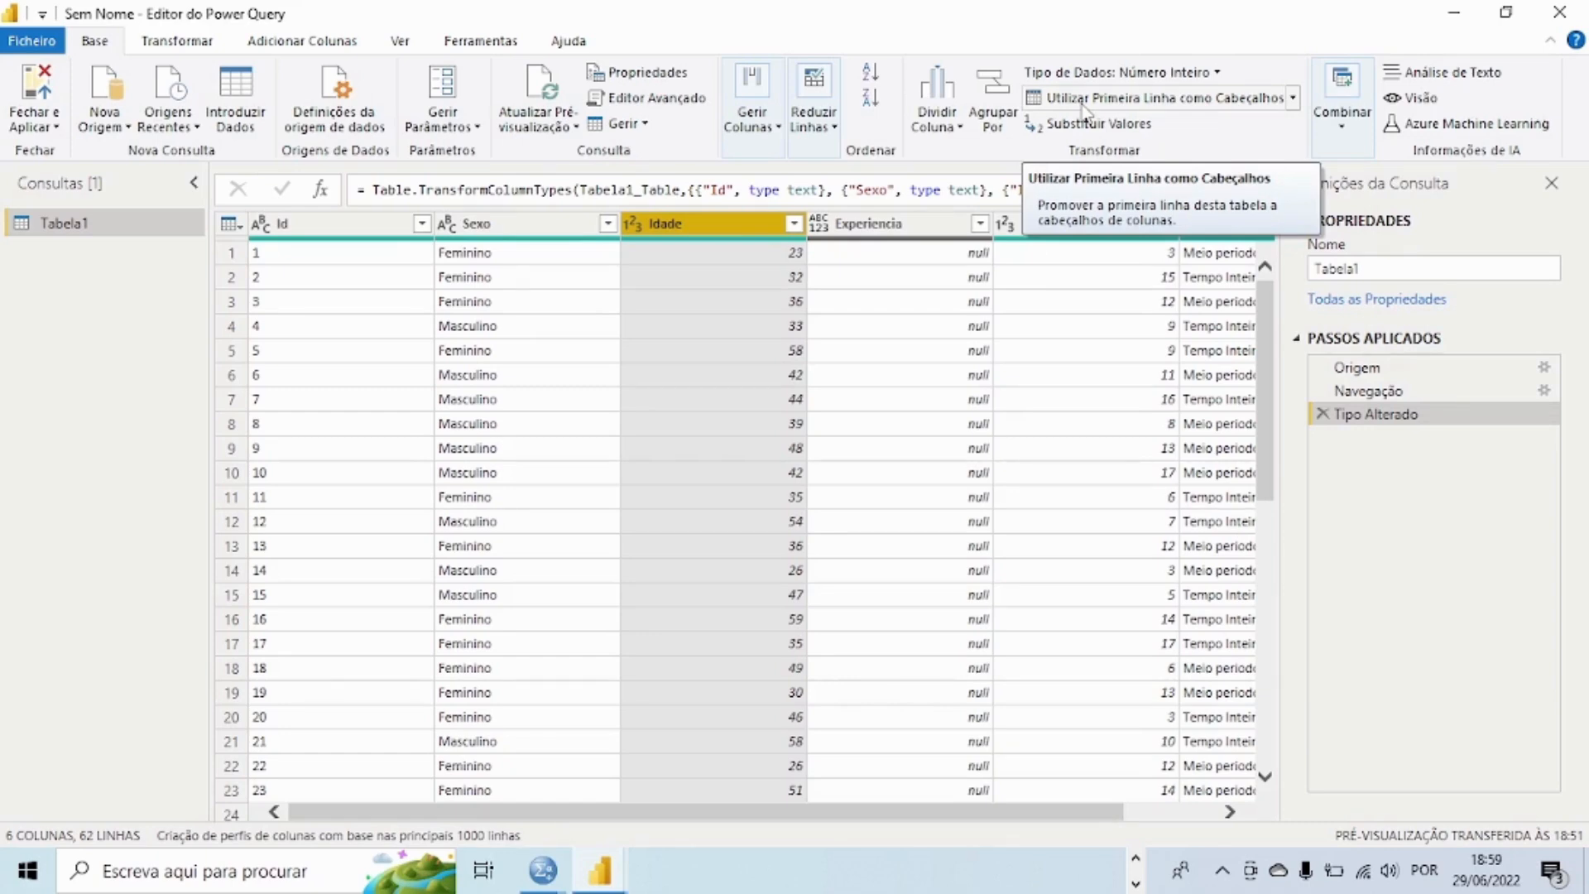
pyautogui.click(919, 243)
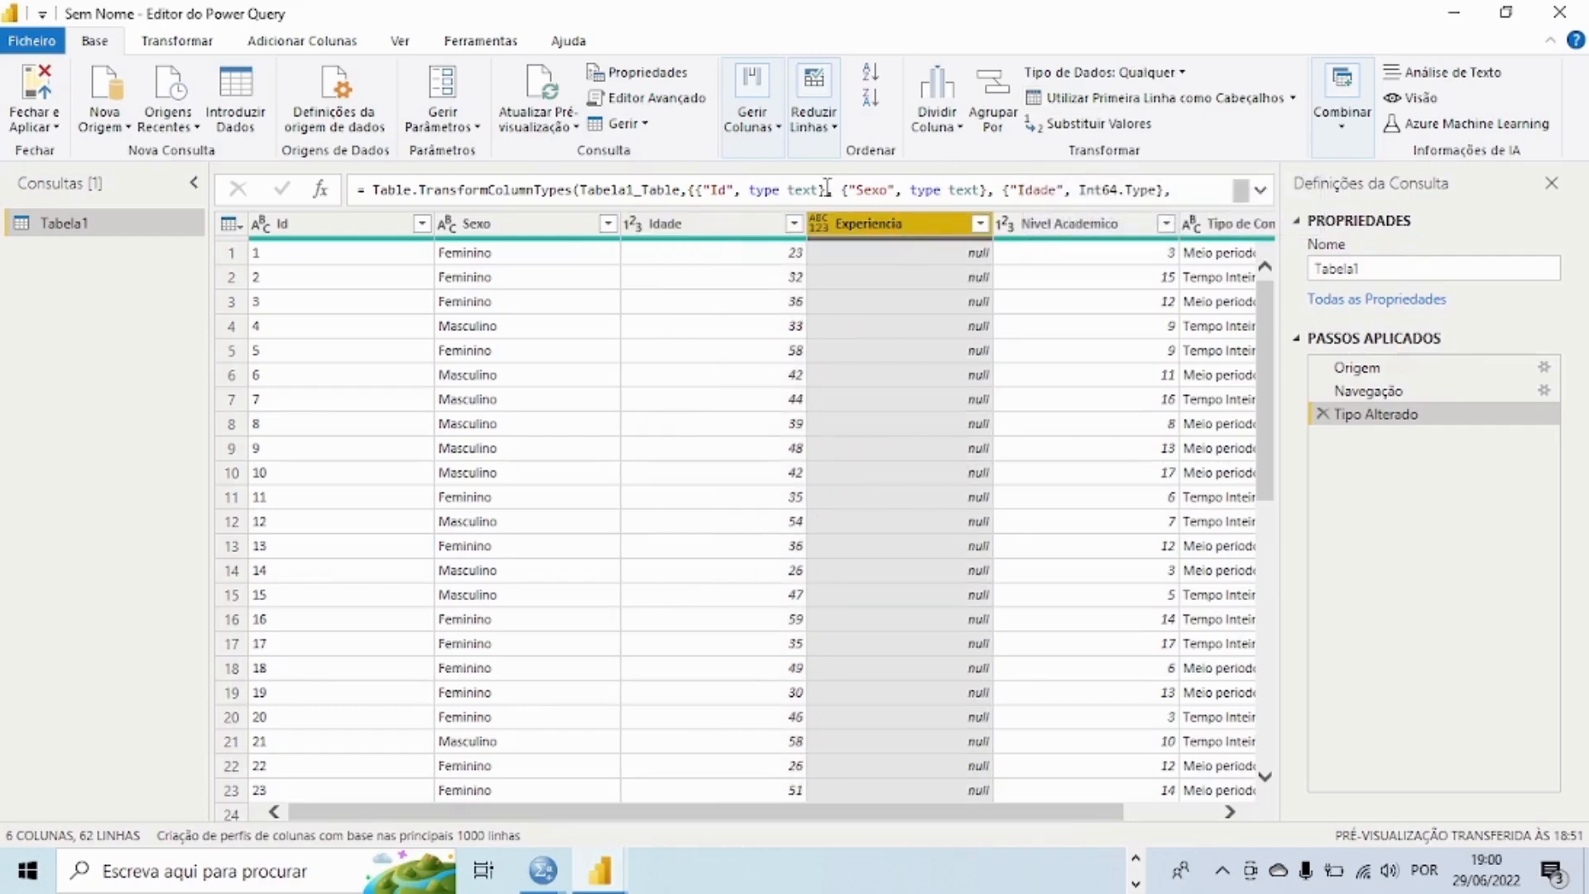
pyautogui.click(762, 140)
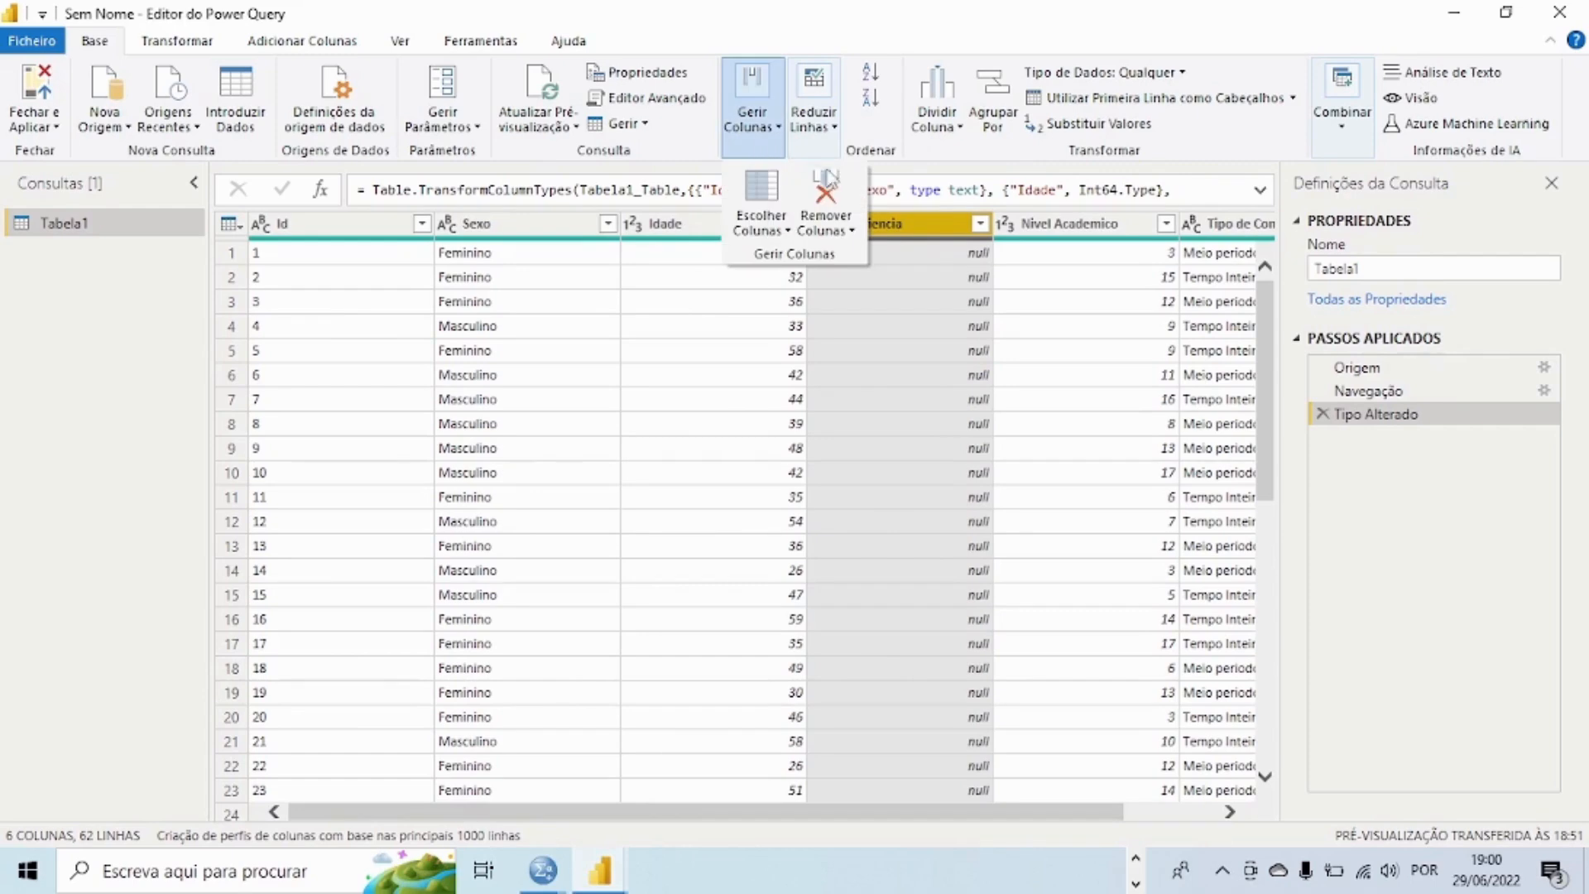
pyautogui.click(840, 232)
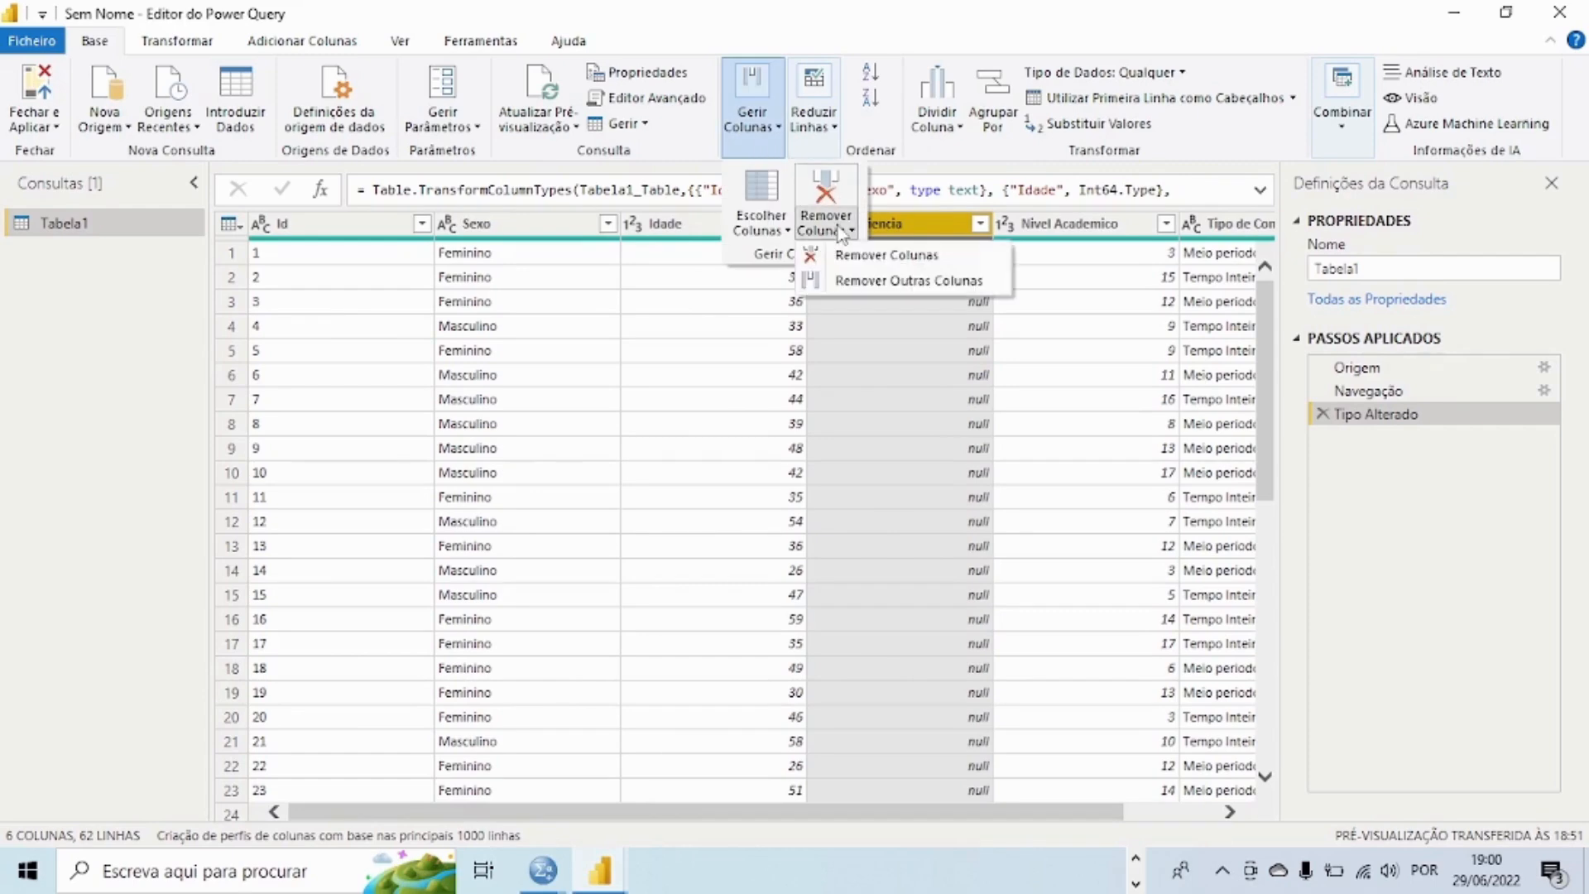
pyautogui.click(867, 258)
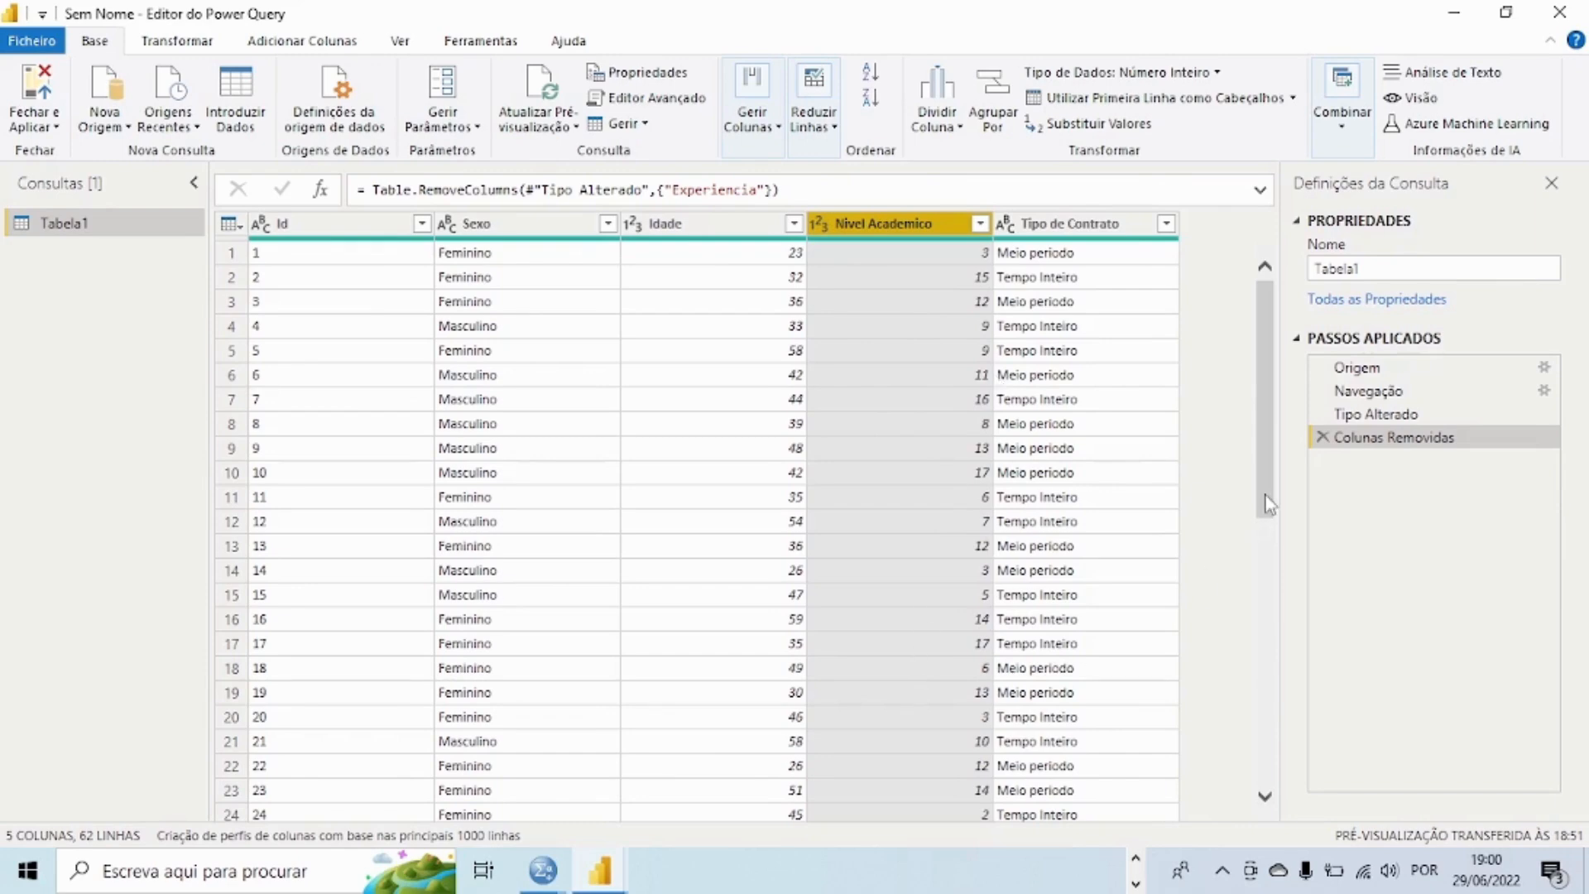
# Step: Close the Power Query Editor, applying all pending changes, and dismiss the sign-in request without entering an e-mail
pyautogui.moveTo(1265, 495); pyautogui.dragTo(1217, 305)
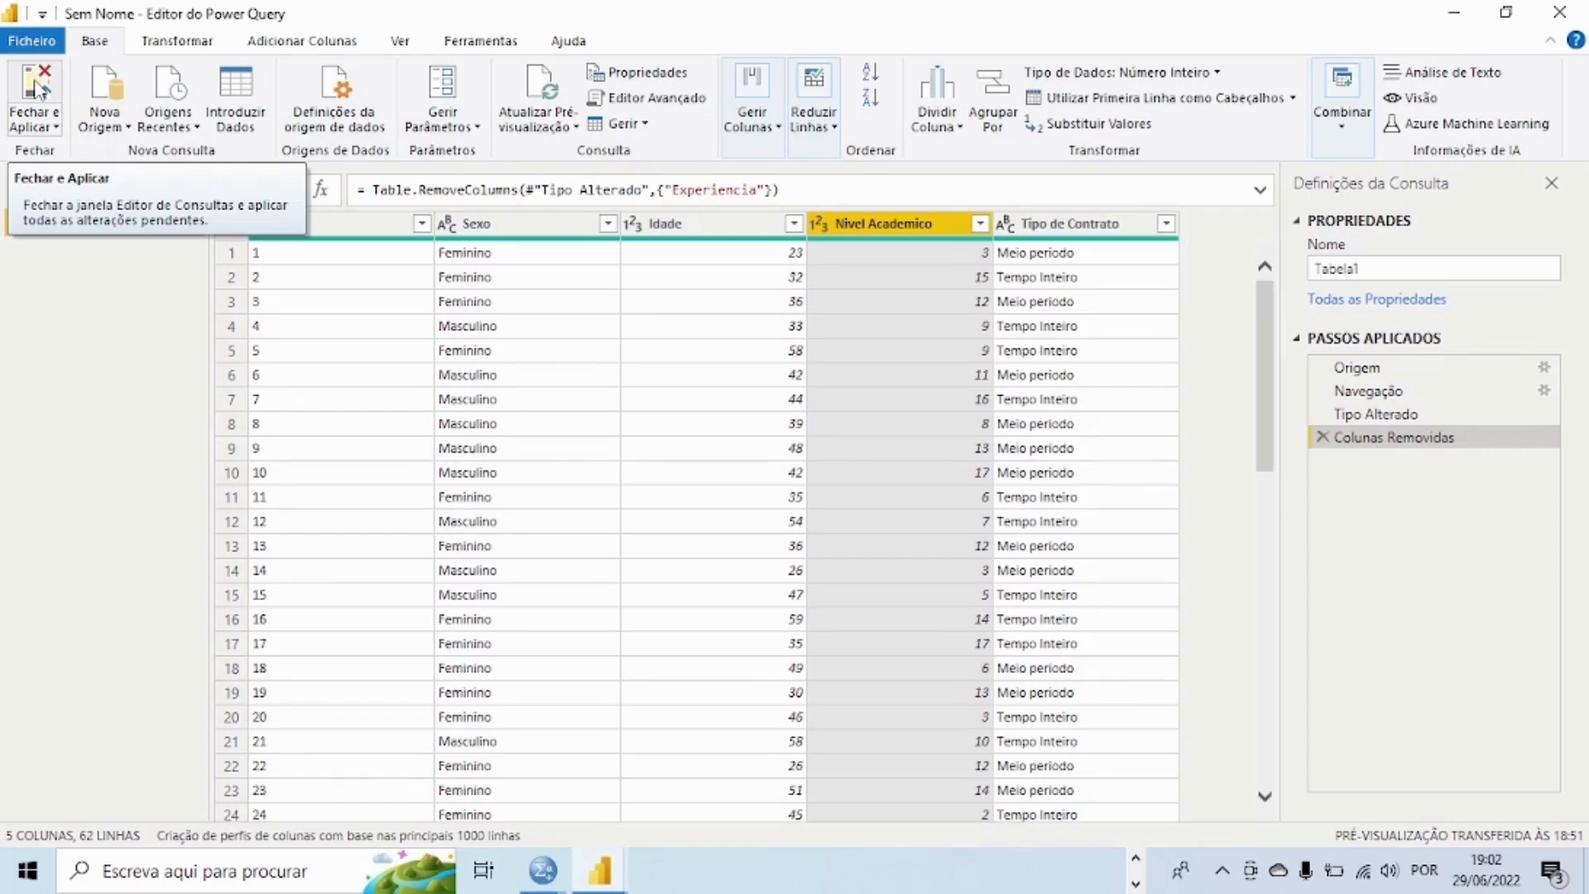
pyautogui.click(37, 89)
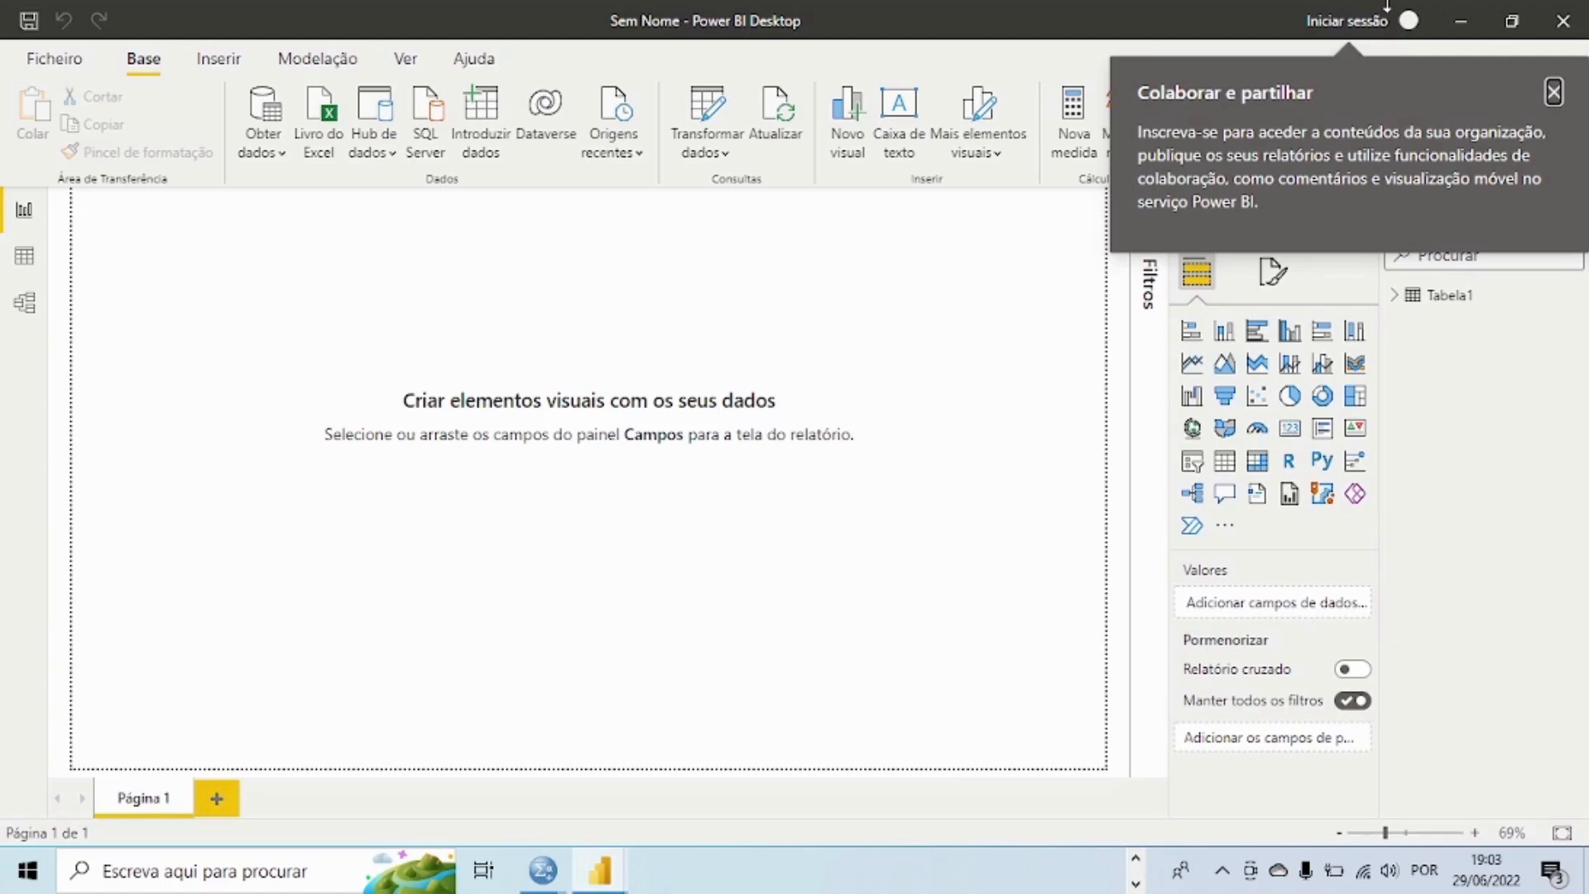
pyautogui.click(1339, 17)
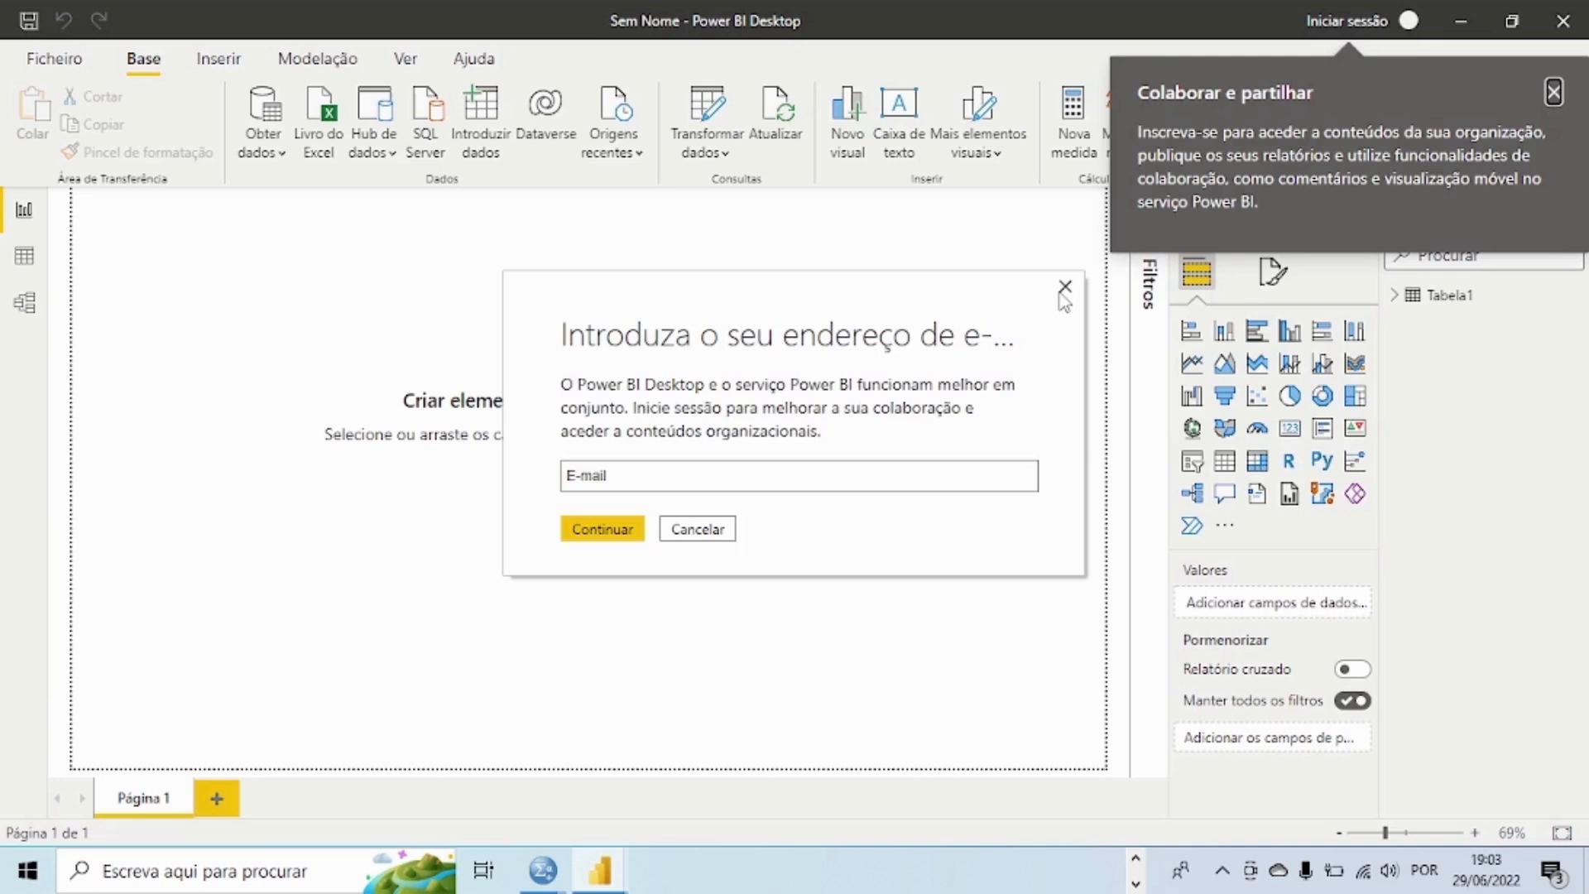
pyautogui.click(696, 532)
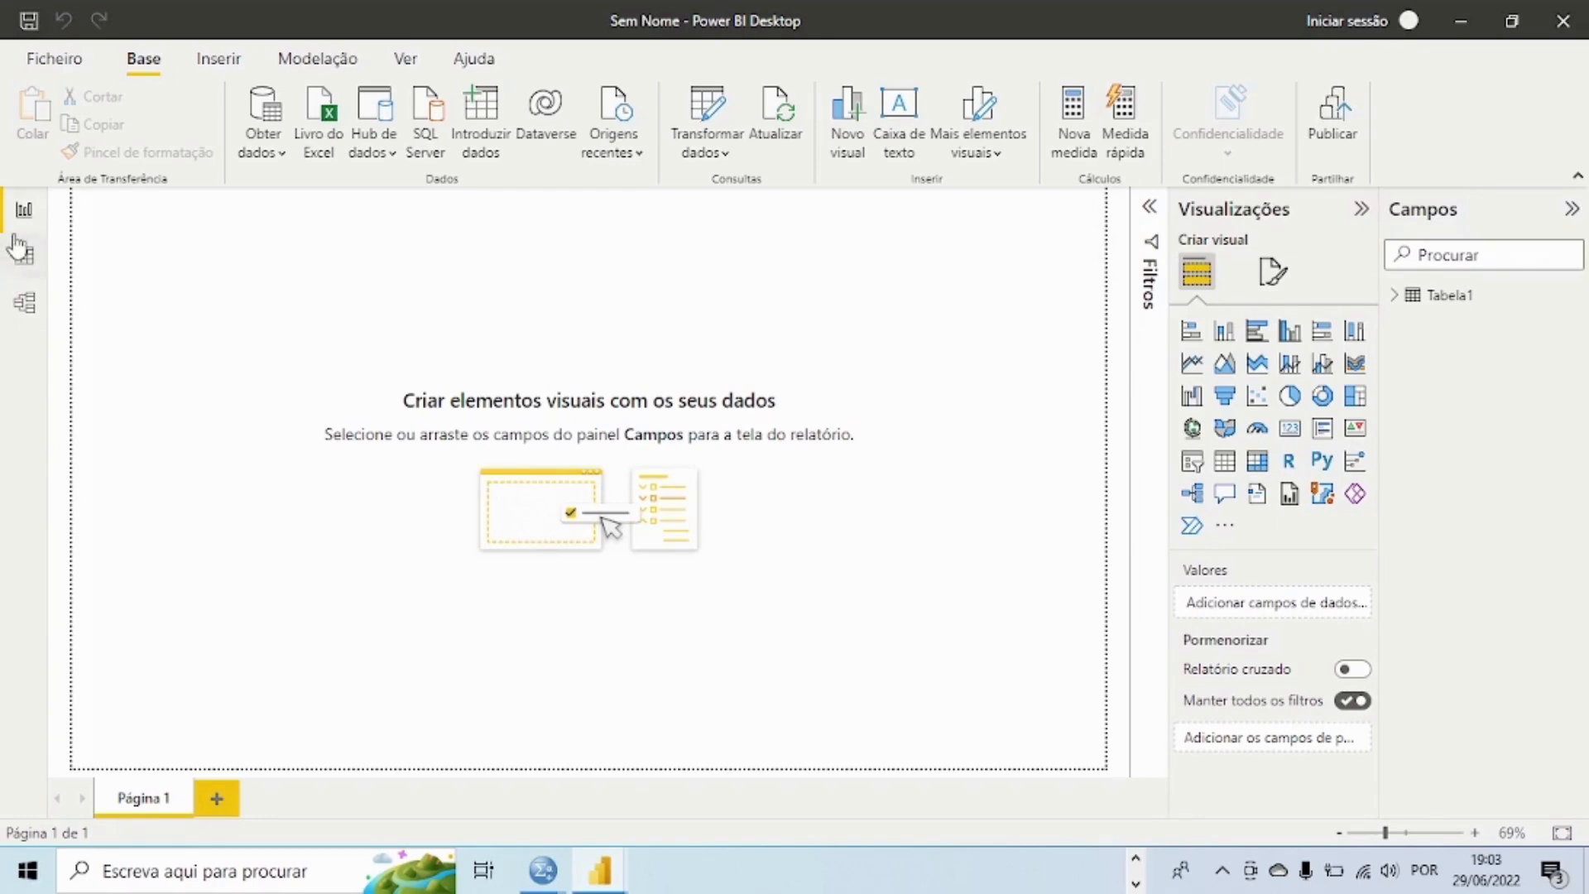
# Step: Review Tabela1 in the data view and the model view, and return to the report view
pyautogui.click(15, 219)
pyautogui.click(24, 259)
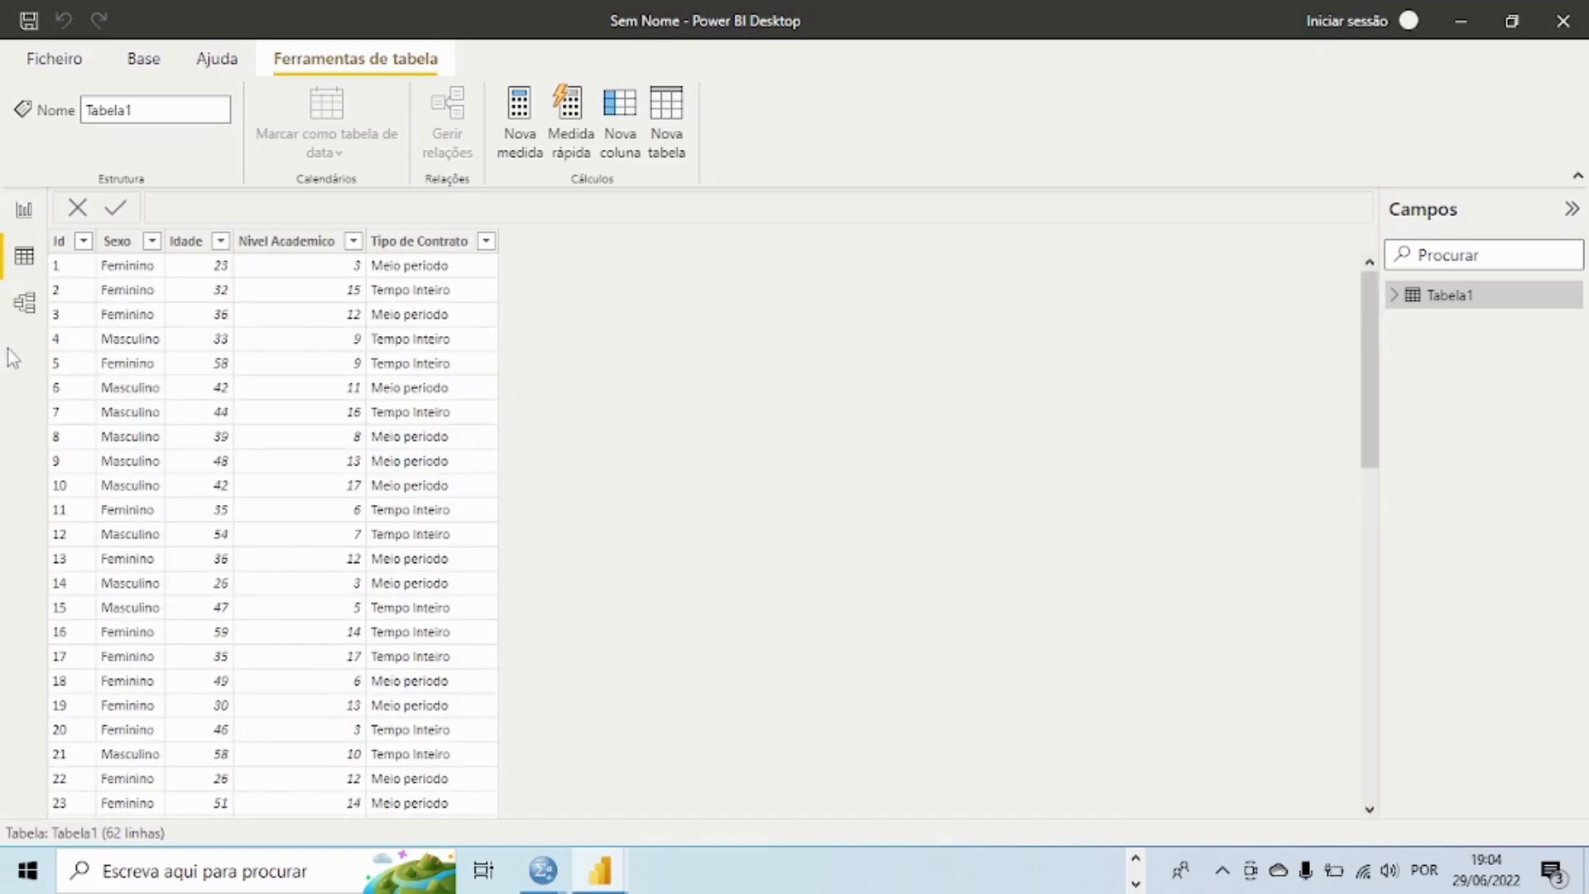
pyautogui.click(24, 305)
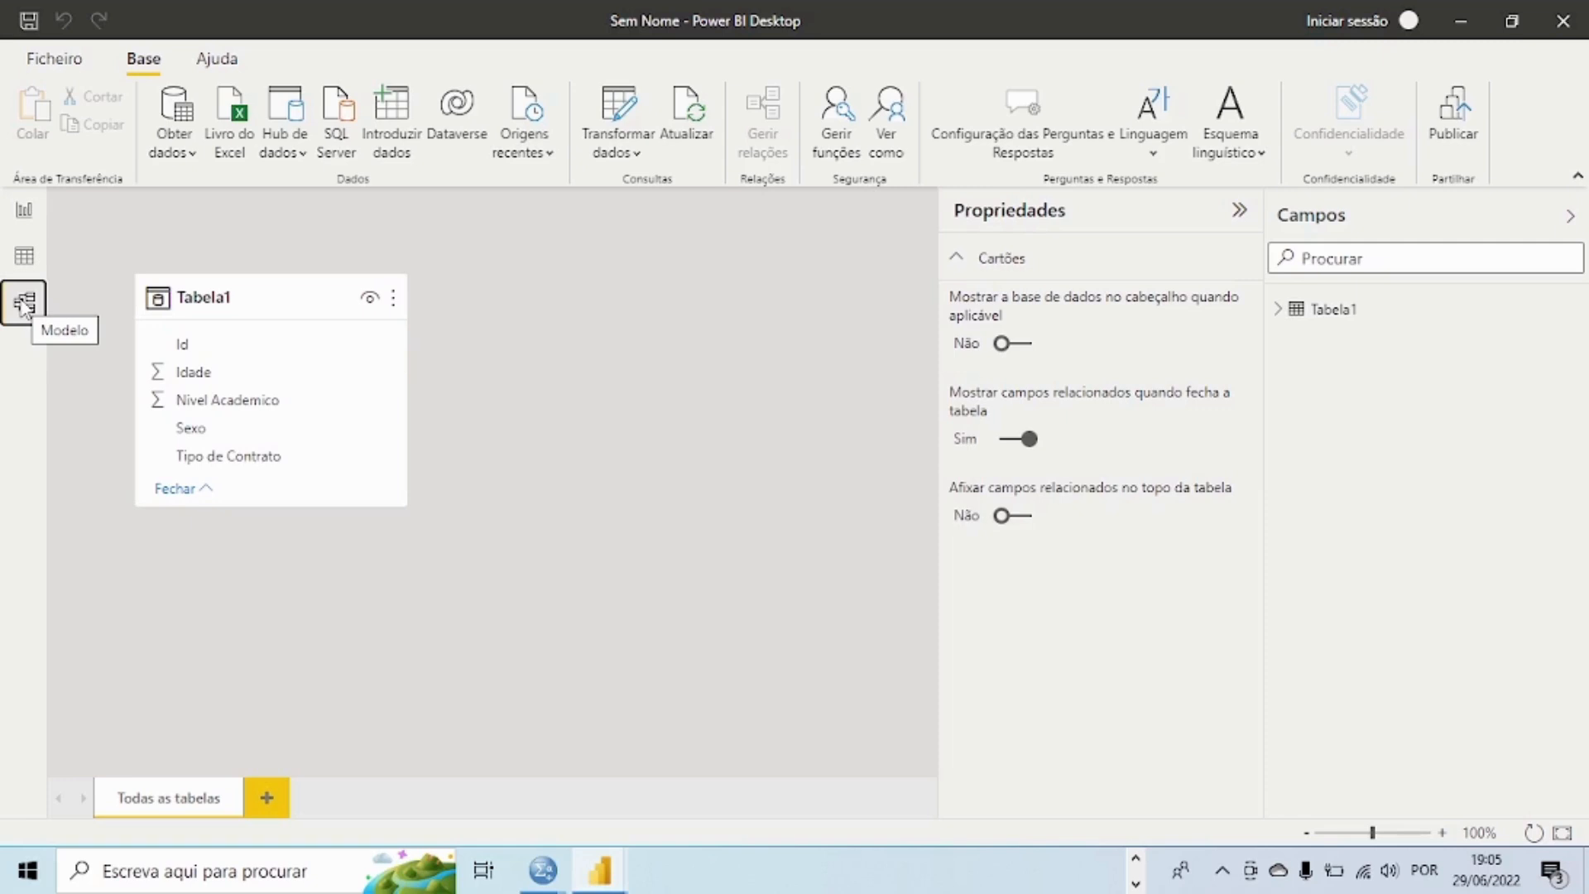
pyautogui.click(20, 214)
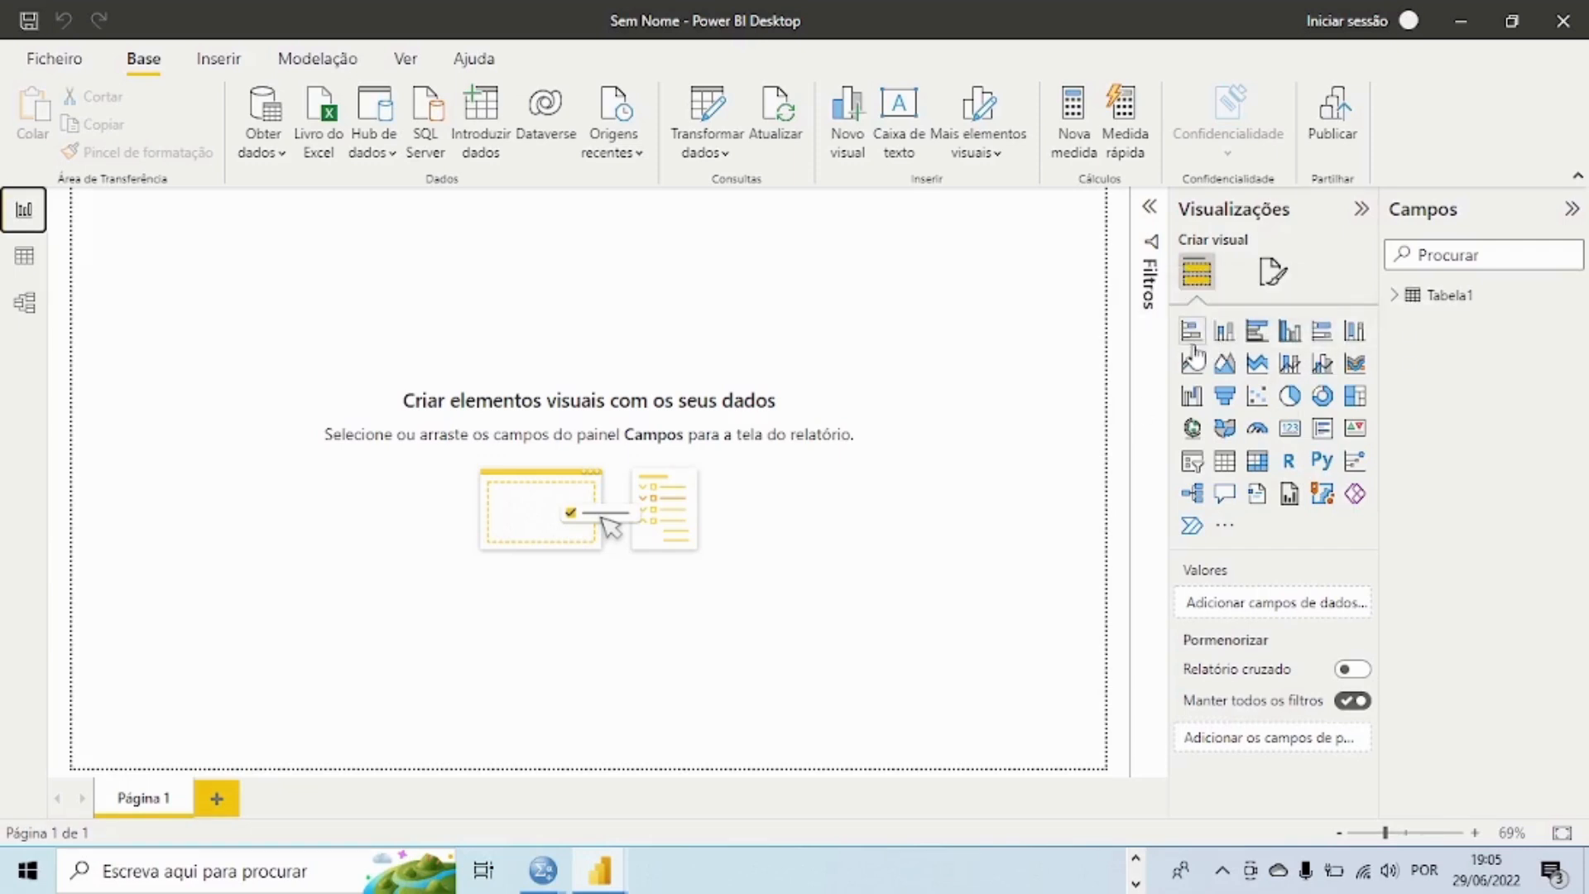
# Step: Insert a pie chart with the Sexo field of Tabela1 as its legend, and move it away from the page's upper-left corner
pyautogui.click(1292, 401)
pyautogui.click(1293, 400)
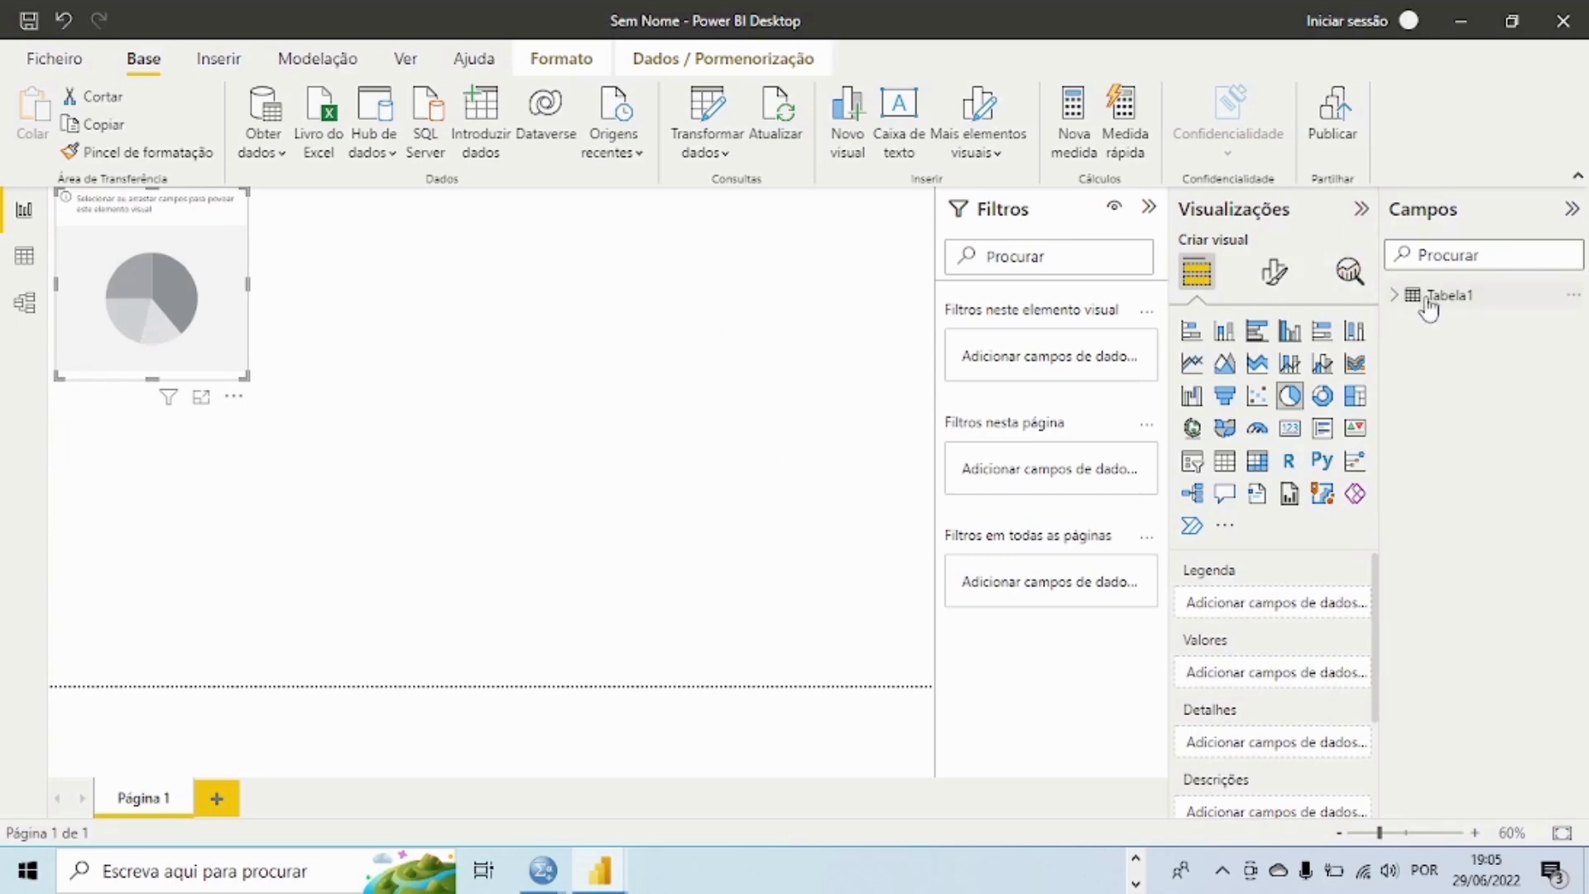
pyautogui.click(1395, 296)
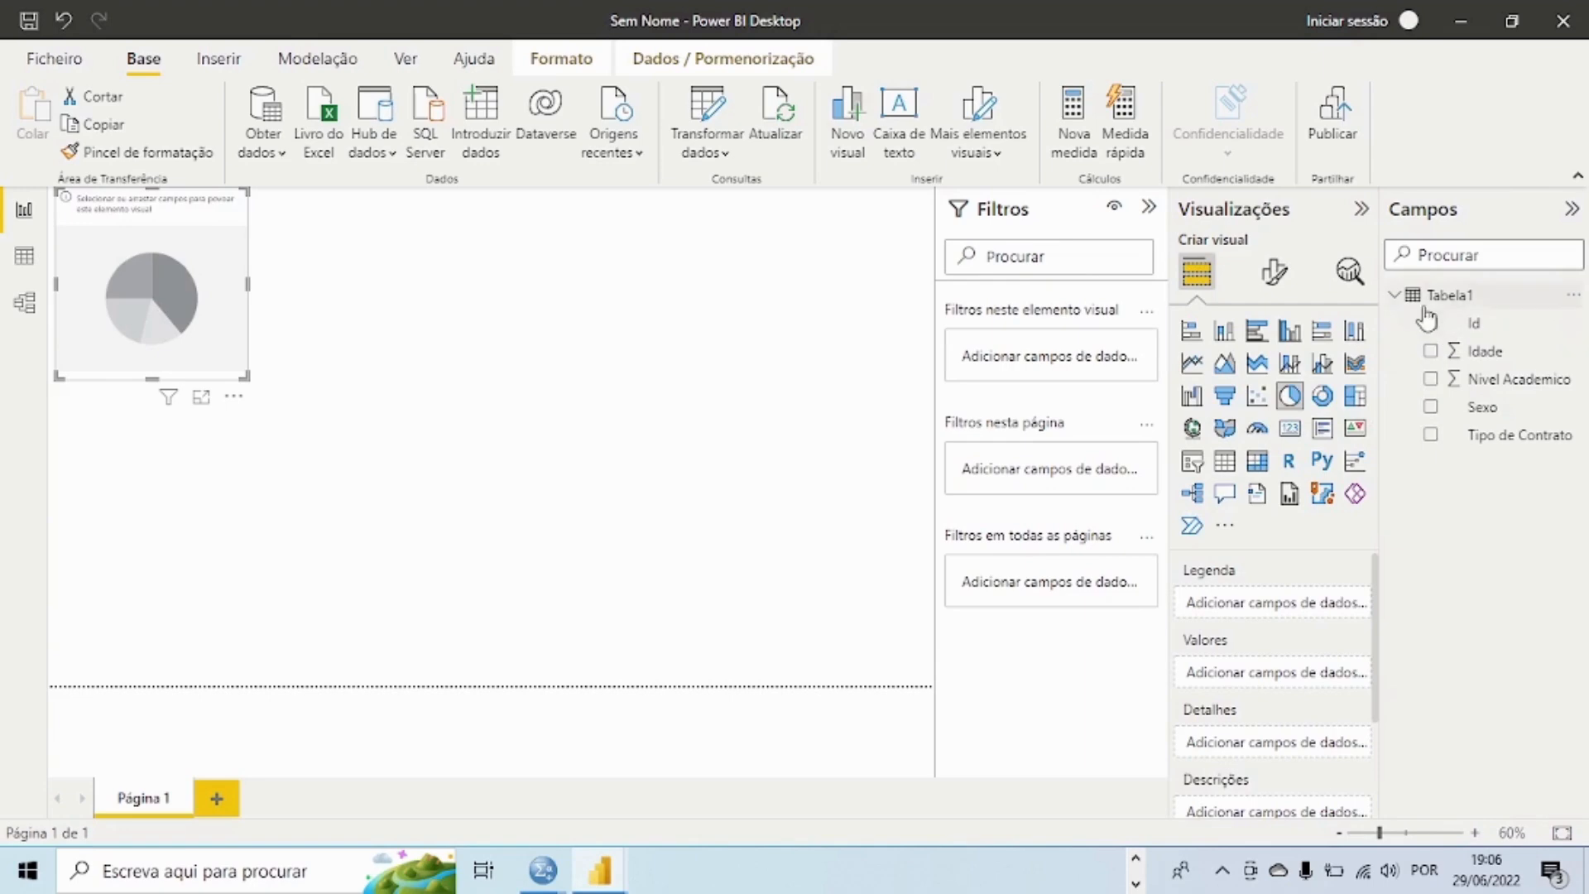
pyautogui.click(1396, 298)
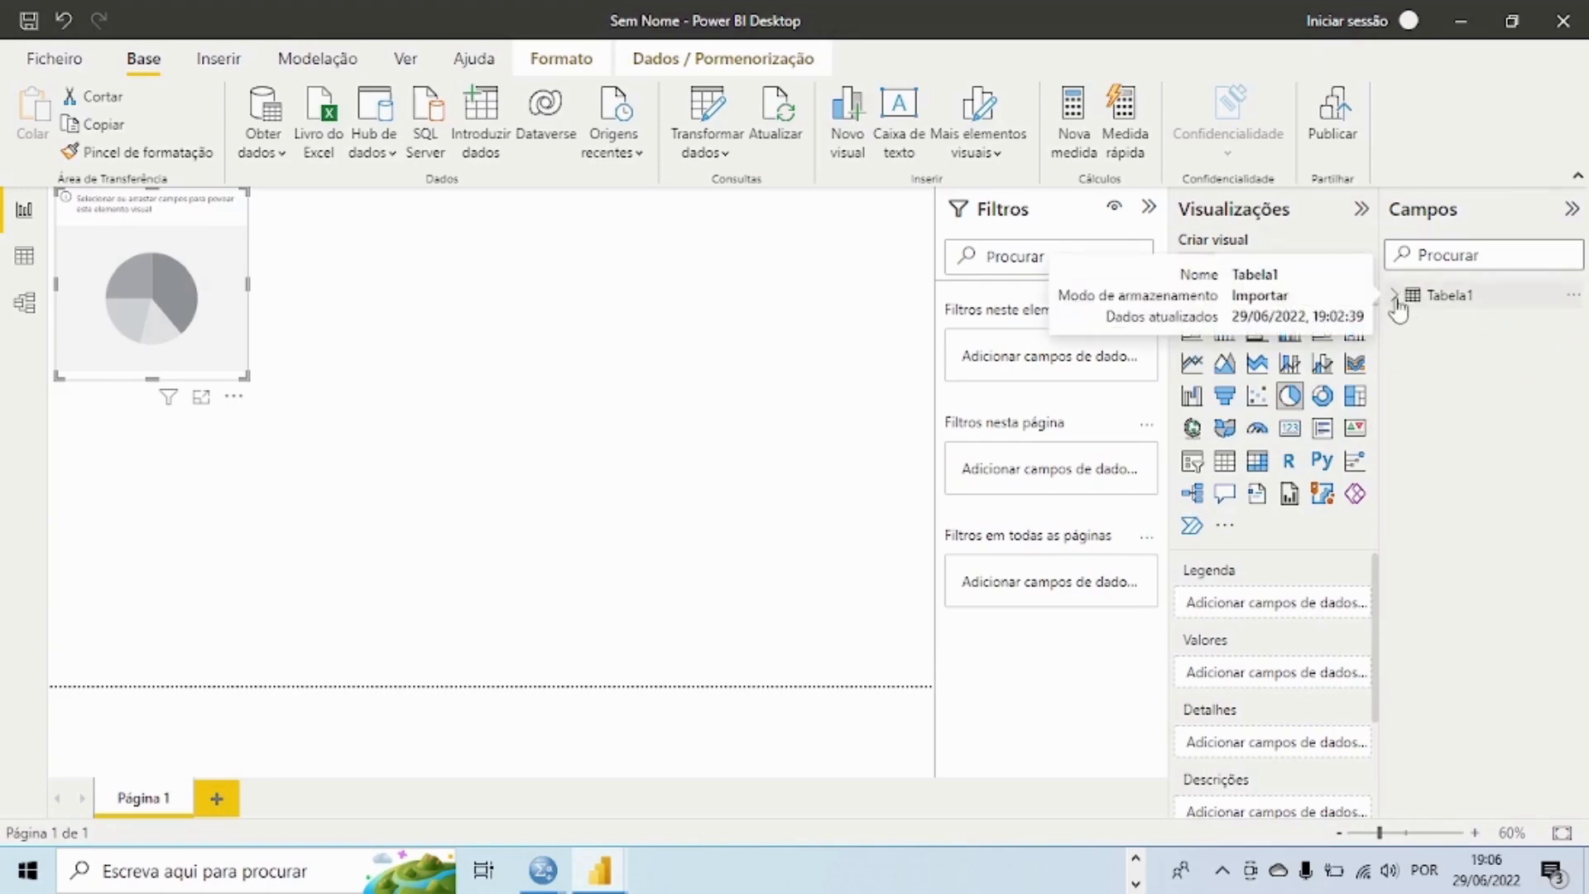
pyautogui.click(1396, 298)
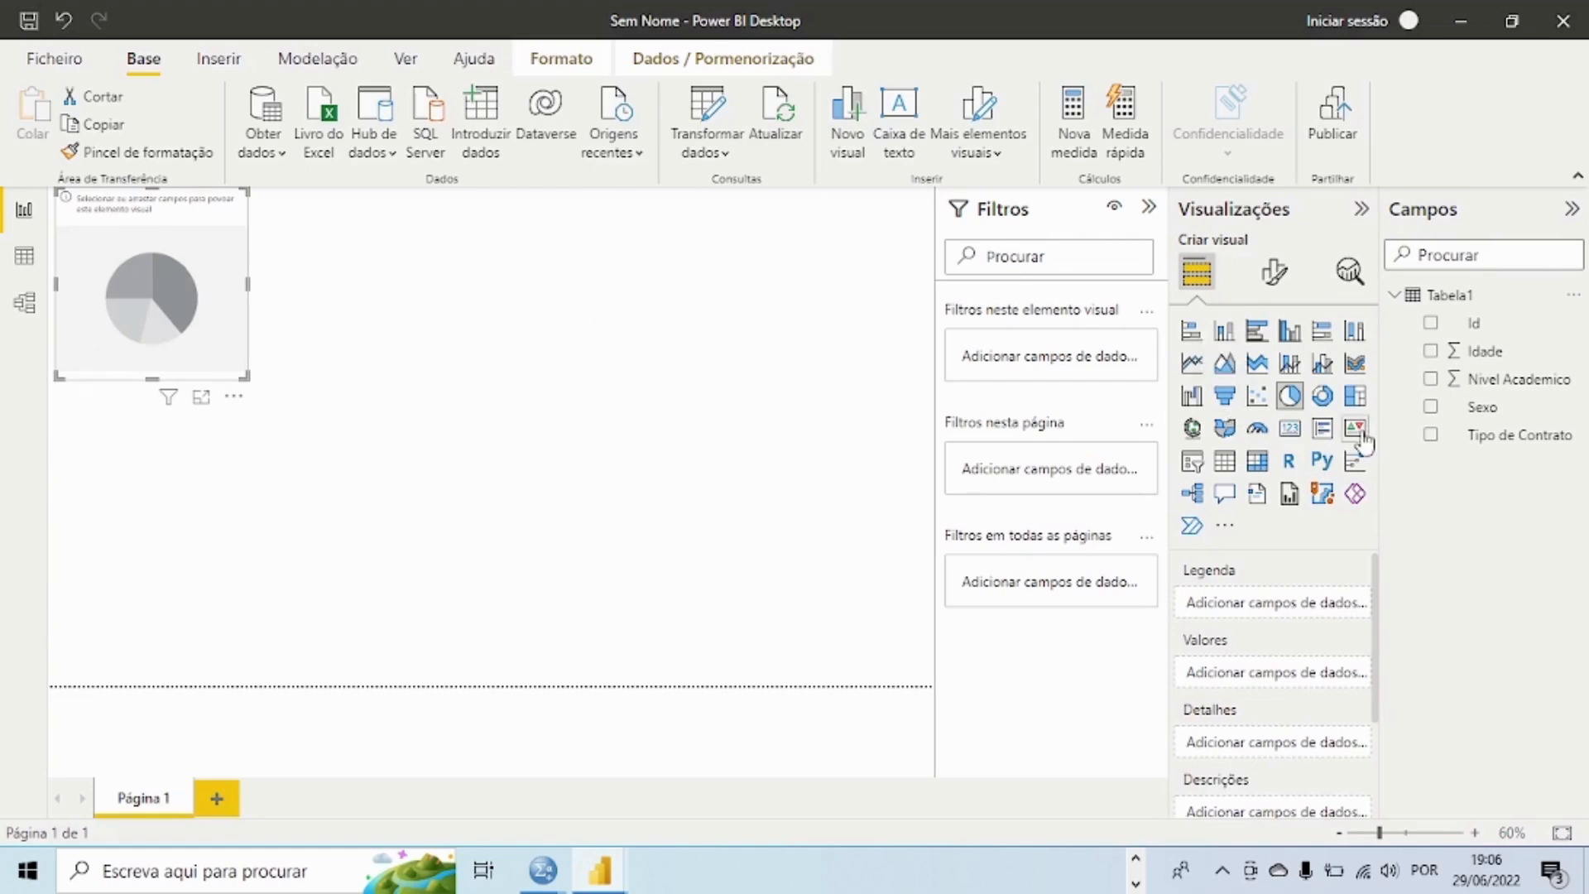
pyautogui.click(1431, 407)
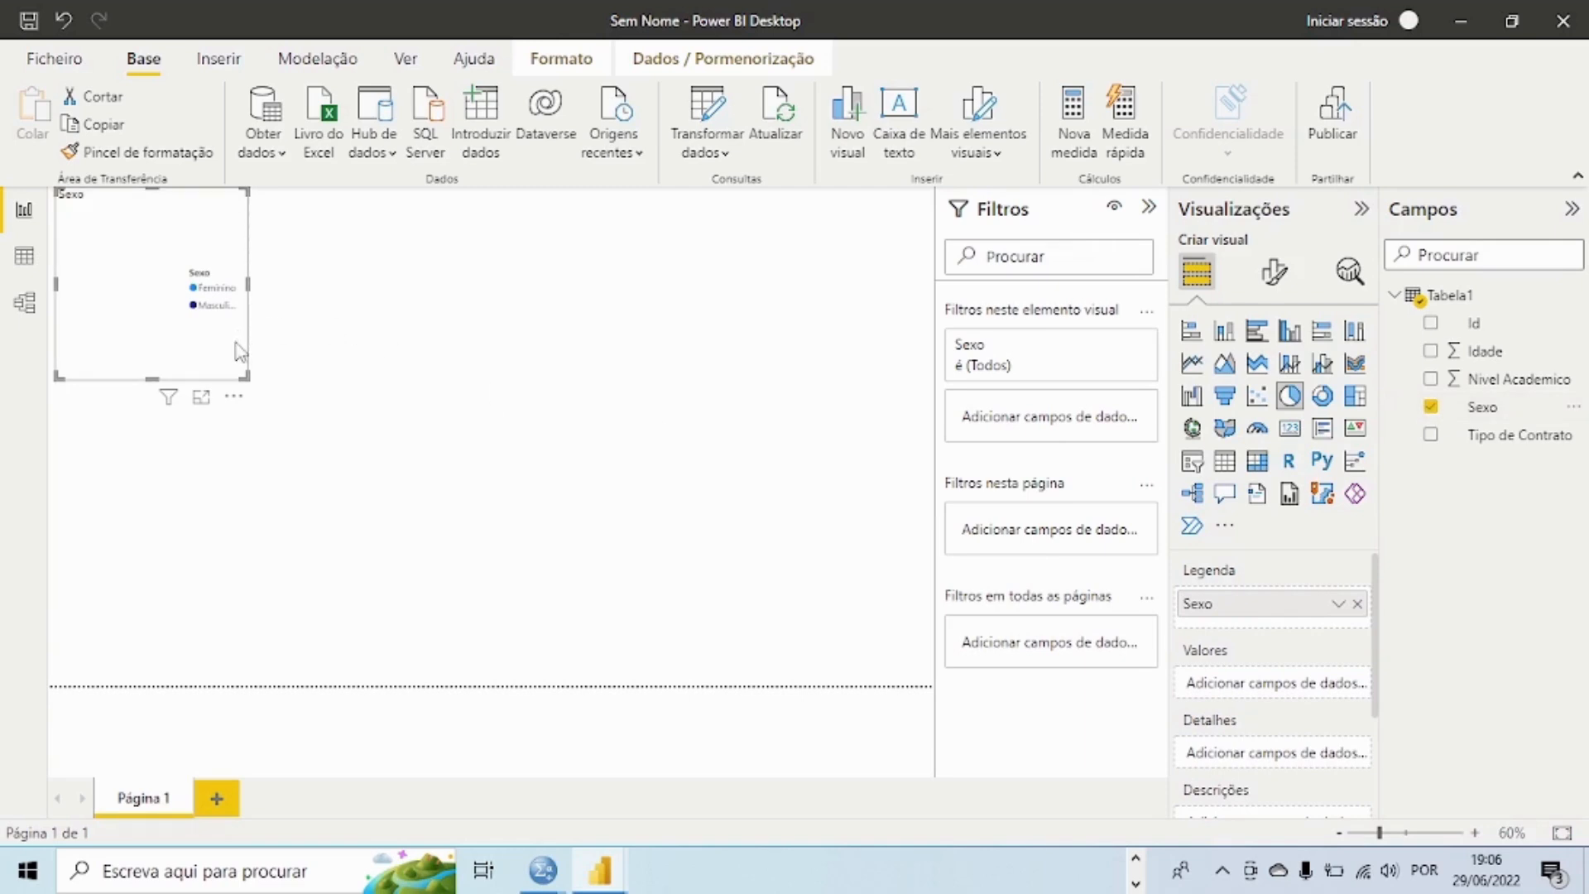
pyautogui.moveTo(238, 352); pyautogui.dragTo(387, 459)
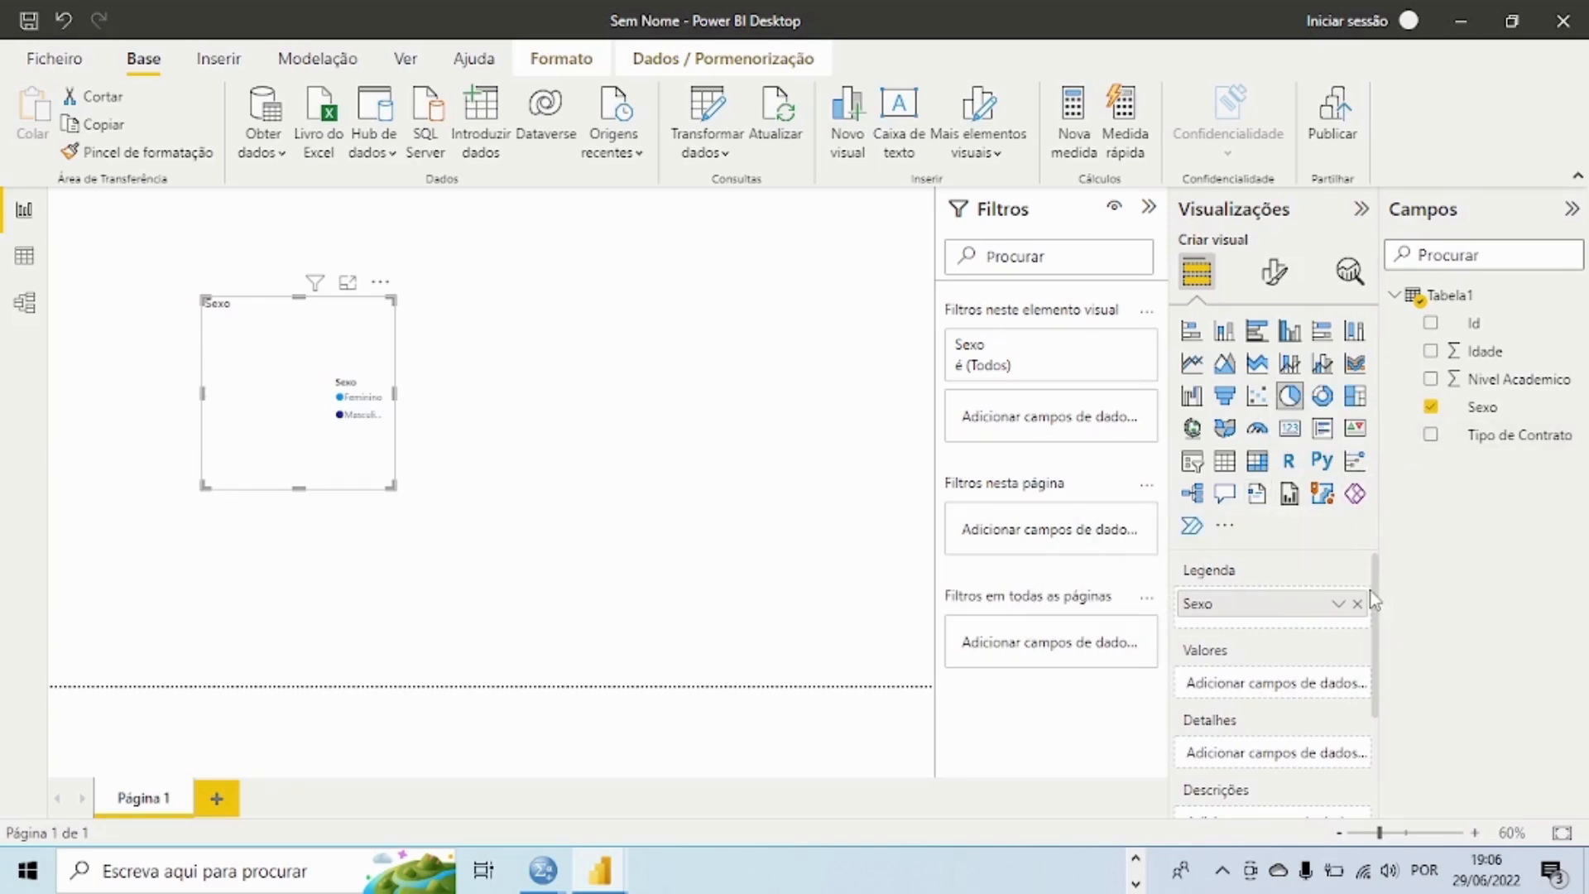
# Step: Switch Sexo from the pie chart's legend to its values, summarized as Contagem (Distinta), and enlarge the chart
pyautogui.scroll(-1, 1374, 602)
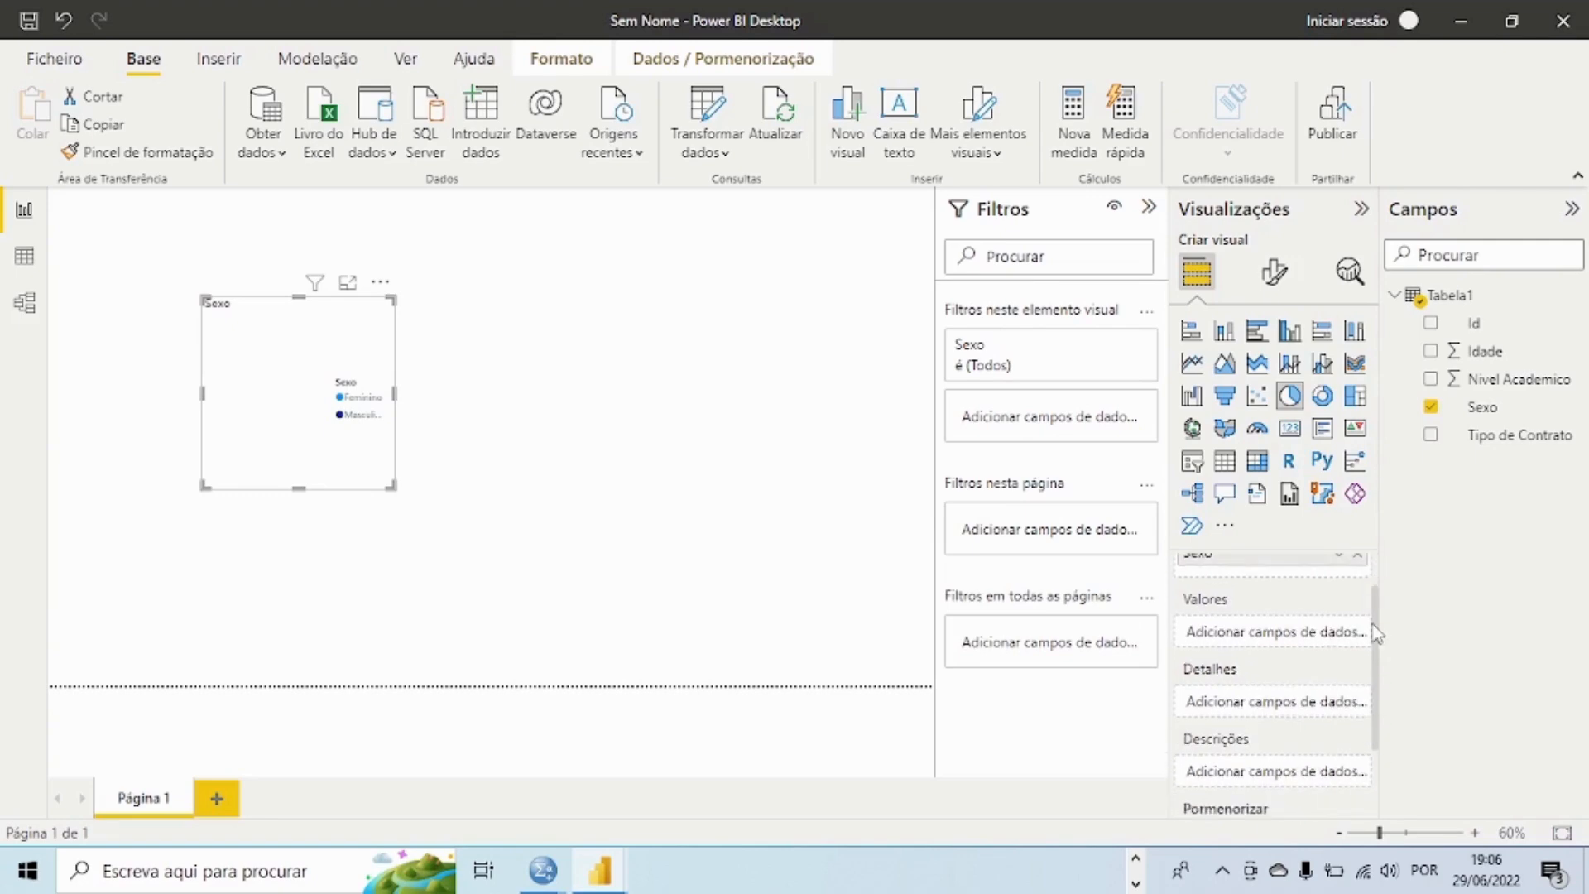
pyautogui.scroll(1, 1372, 603)
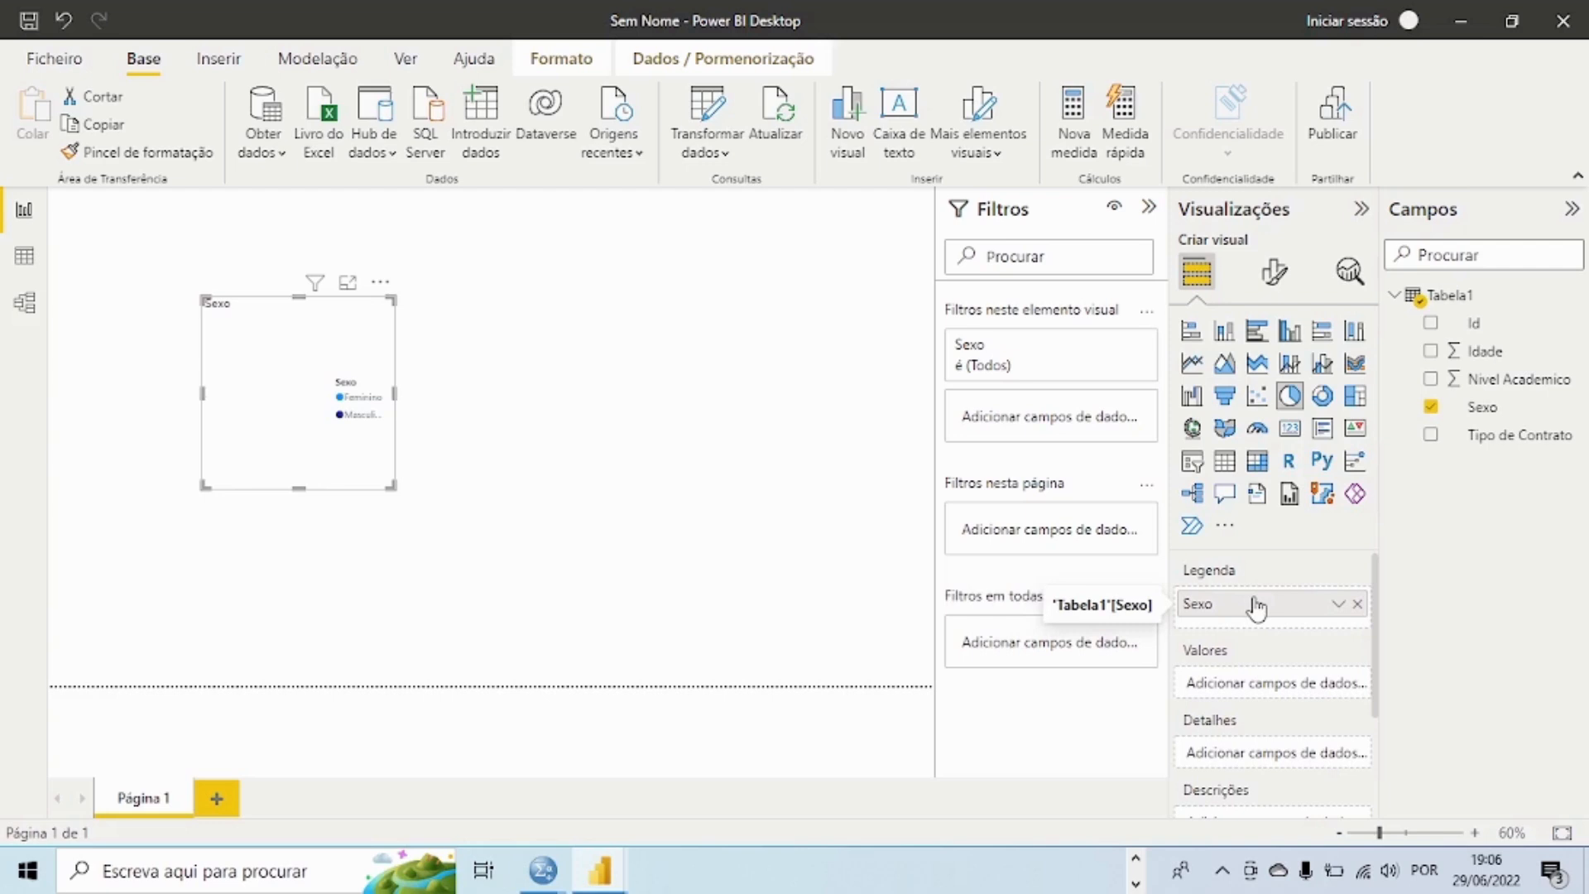
pyautogui.moveTo(1259, 614); pyautogui.dragTo(1267, 687)
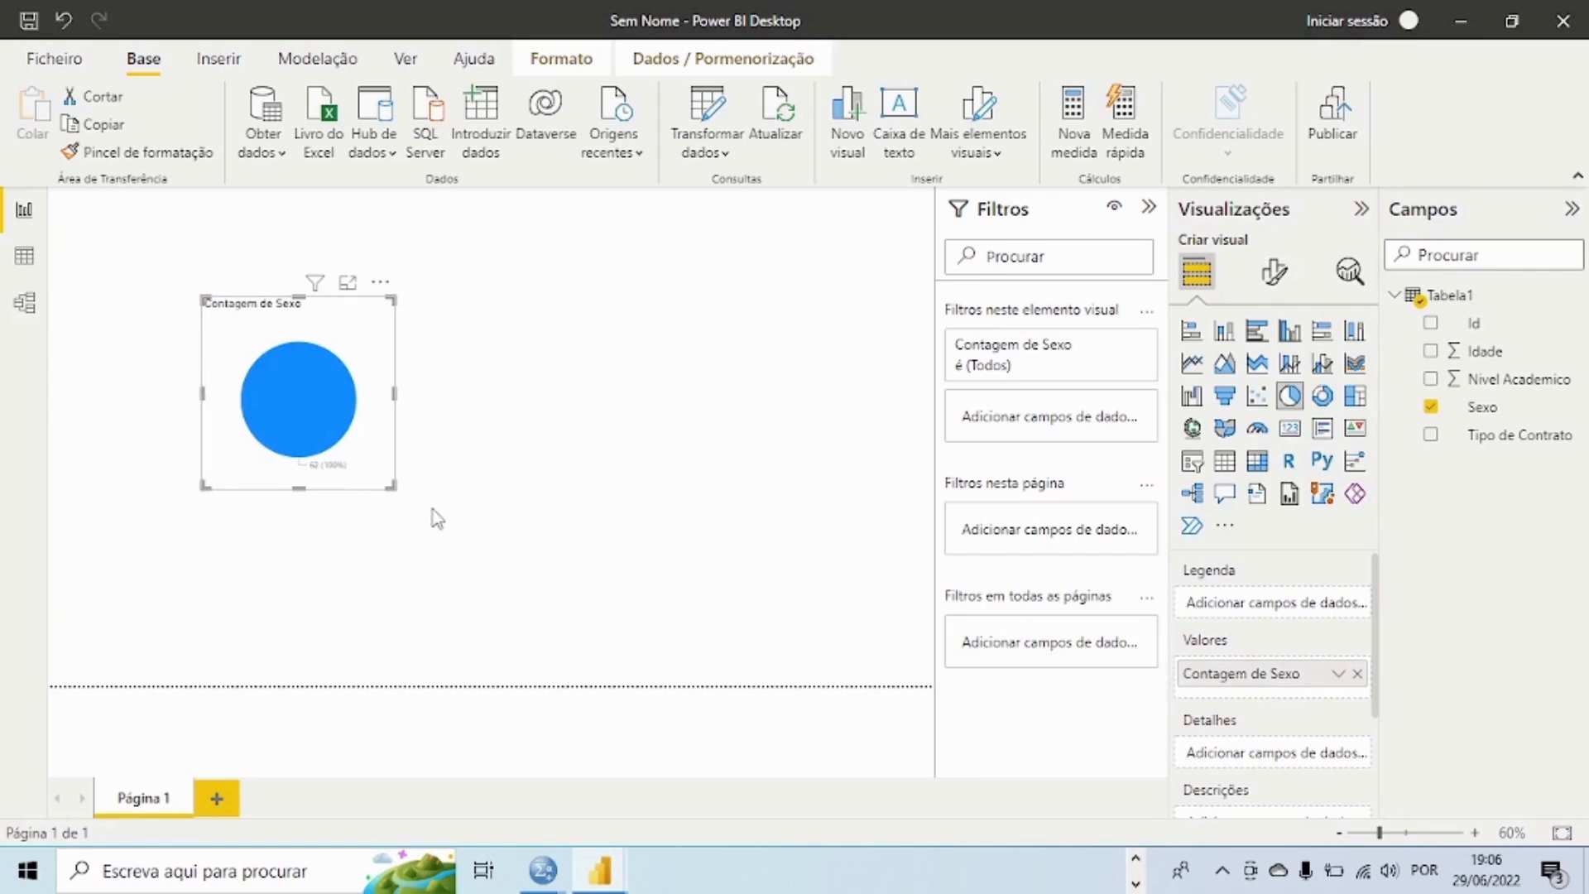
pyautogui.moveTo(392, 488); pyautogui.dragTo(869, 637)
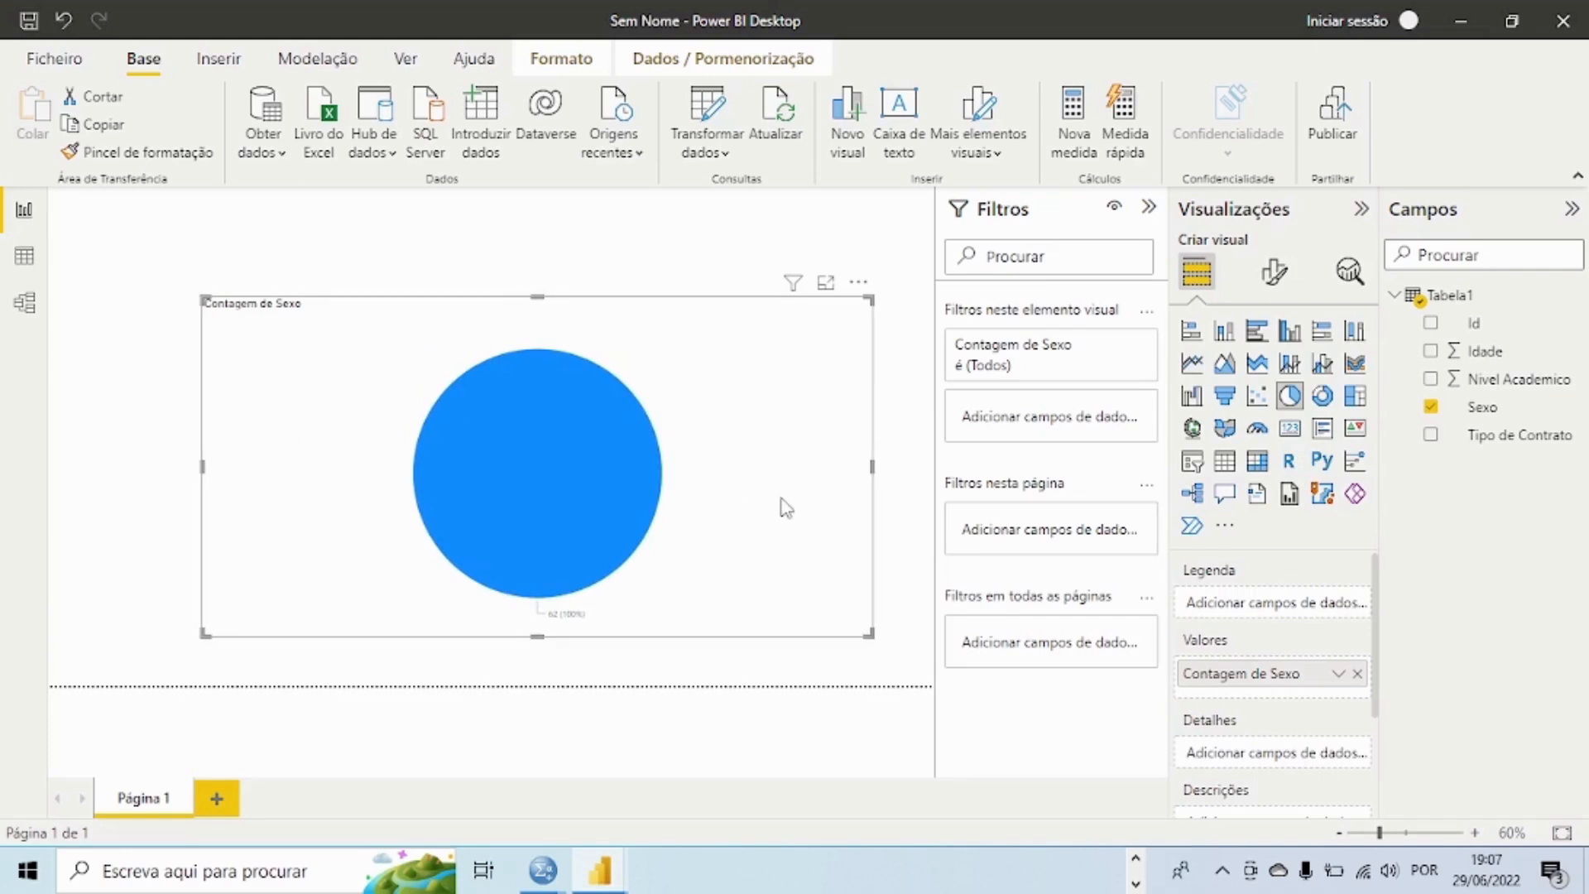
pyautogui.click(1340, 676)
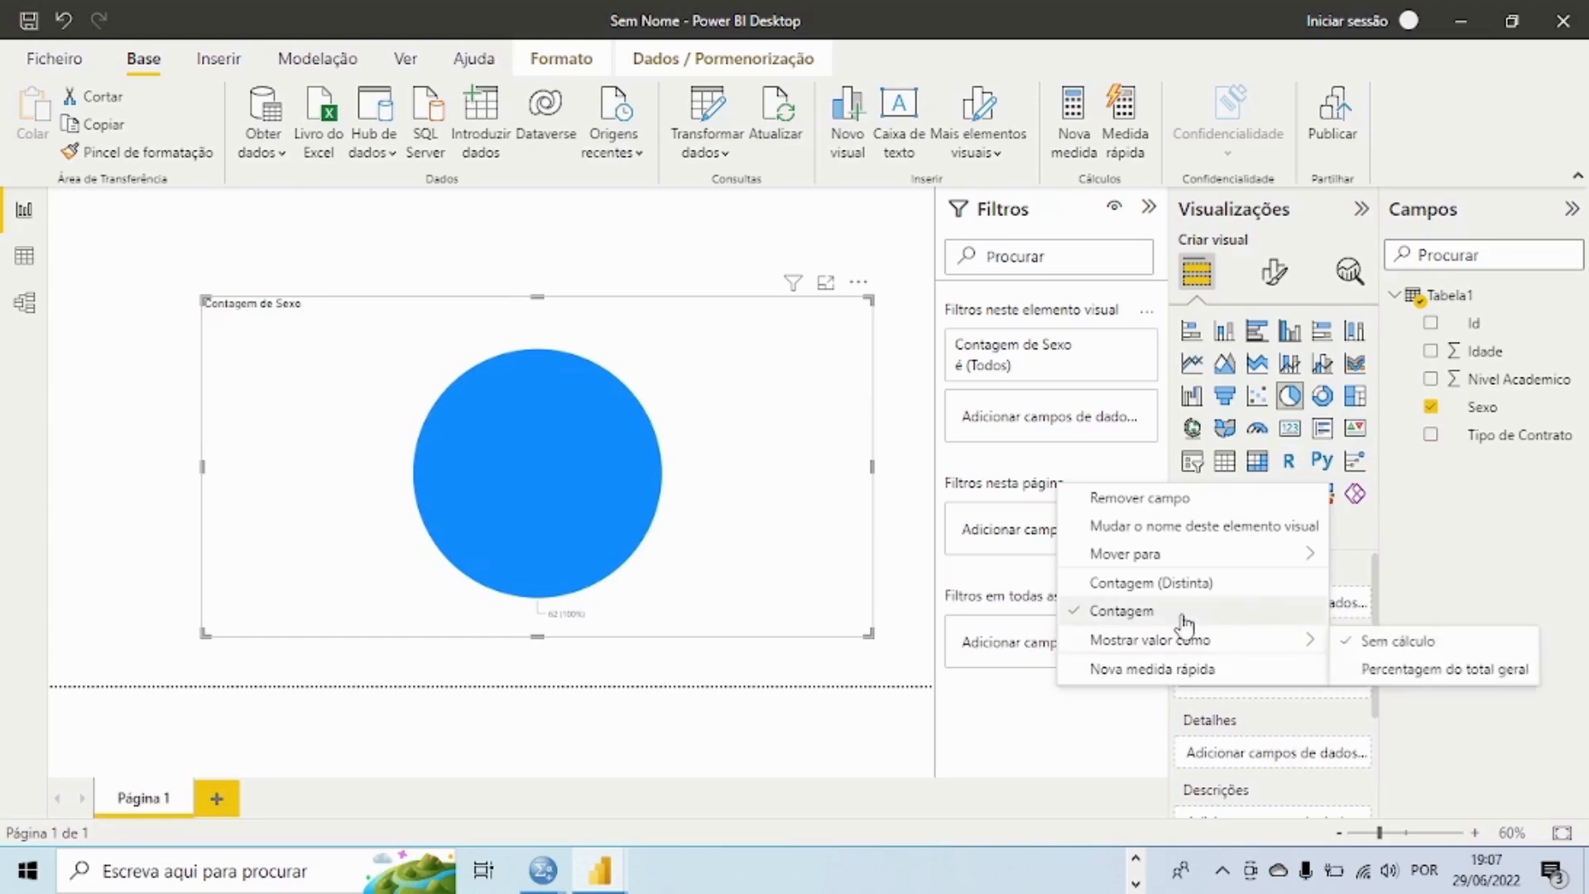
pyautogui.click(1156, 584)
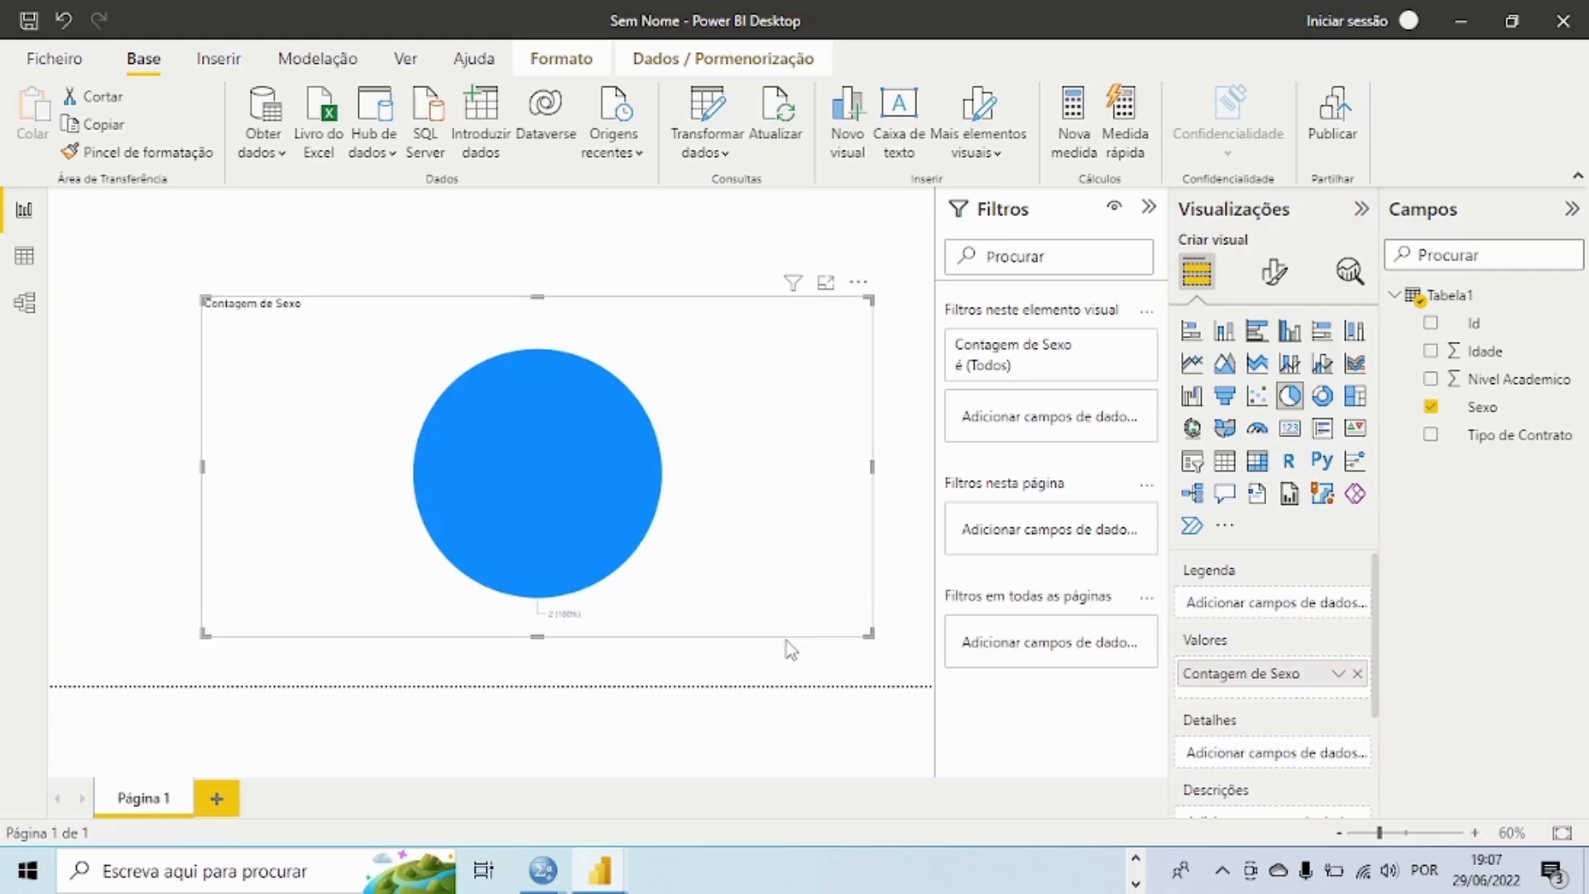
# Step: Use Sexo as both the legend and the counted value of the pie chart, and enlarge the chart to fill the page
pyautogui.moveTo(597, 499)
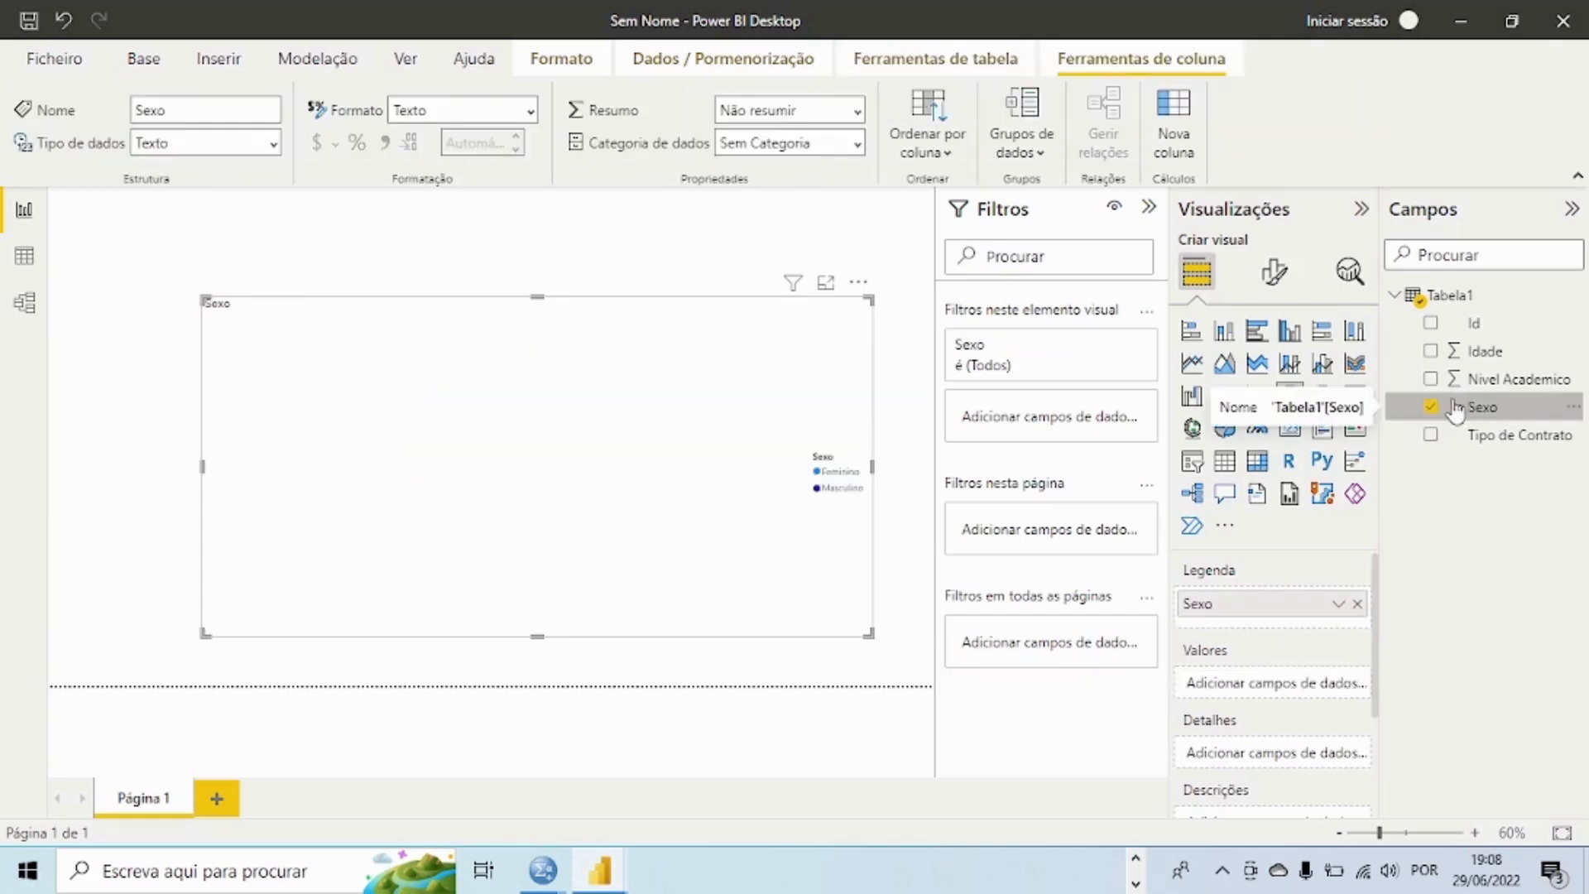
pyautogui.moveTo(1453, 417); pyautogui.dragTo(1250, 691)
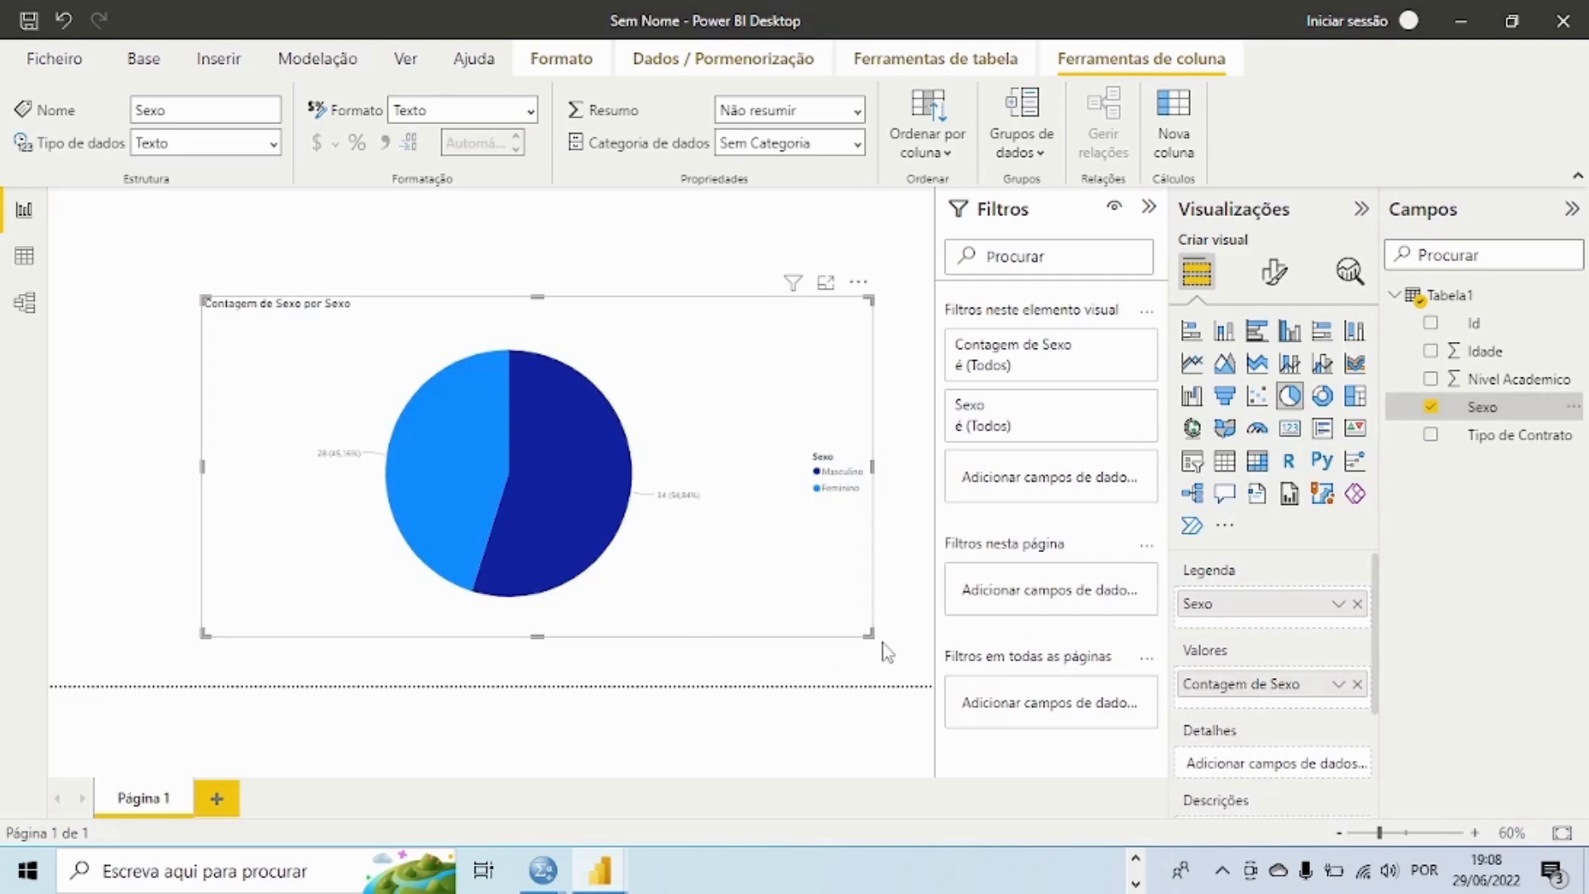
pyautogui.moveTo(865, 633); pyautogui.dragTo(1001, 744)
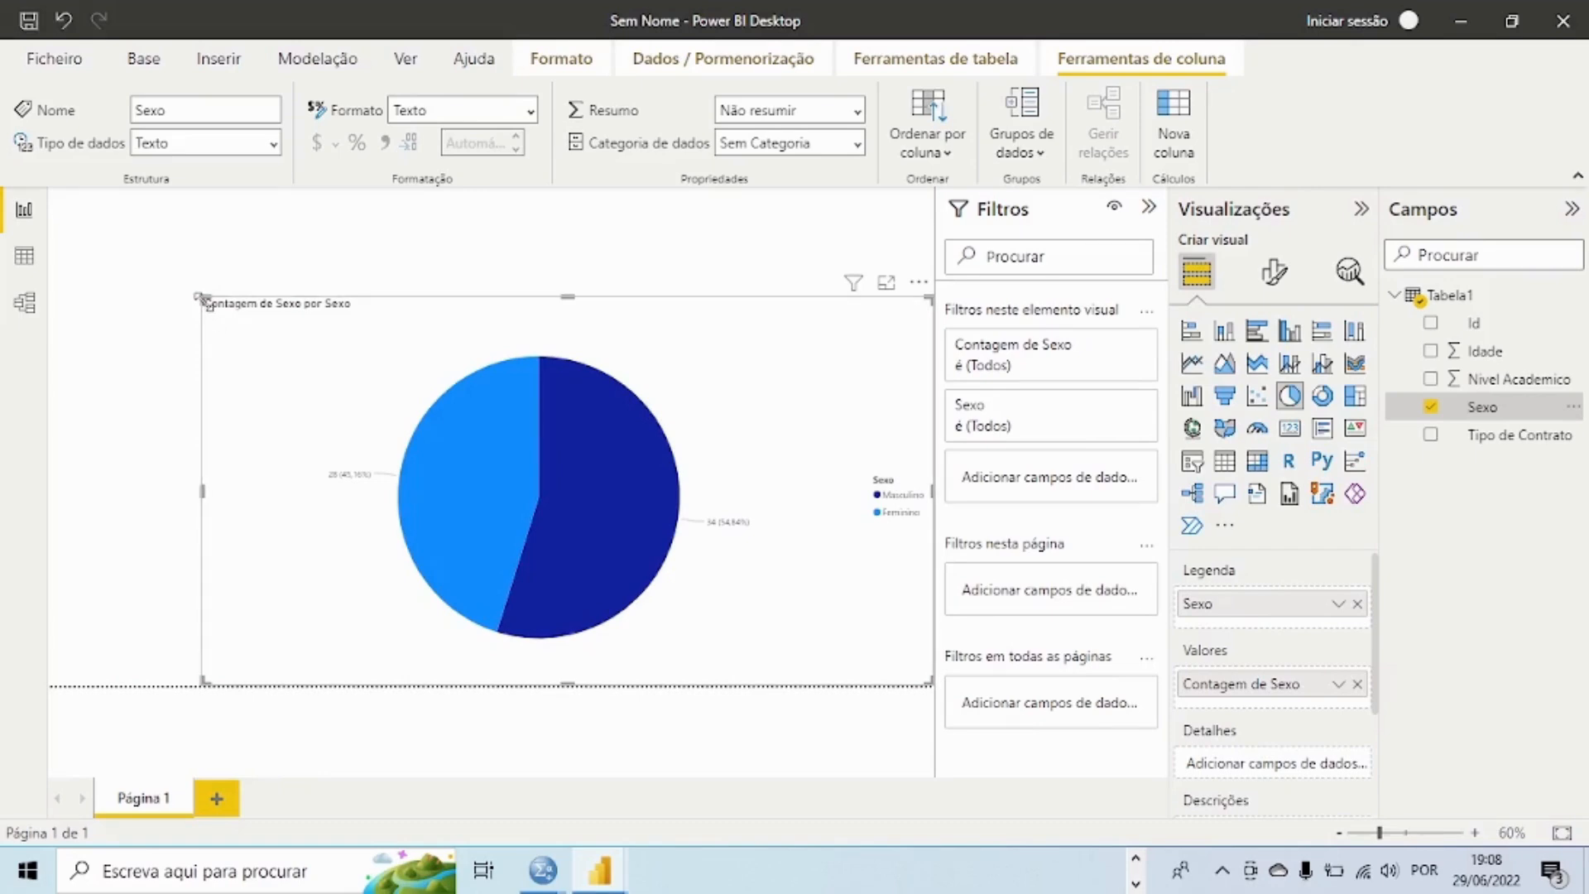
pyautogui.moveTo(202, 298); pyautogui.dragTo(50, 189)
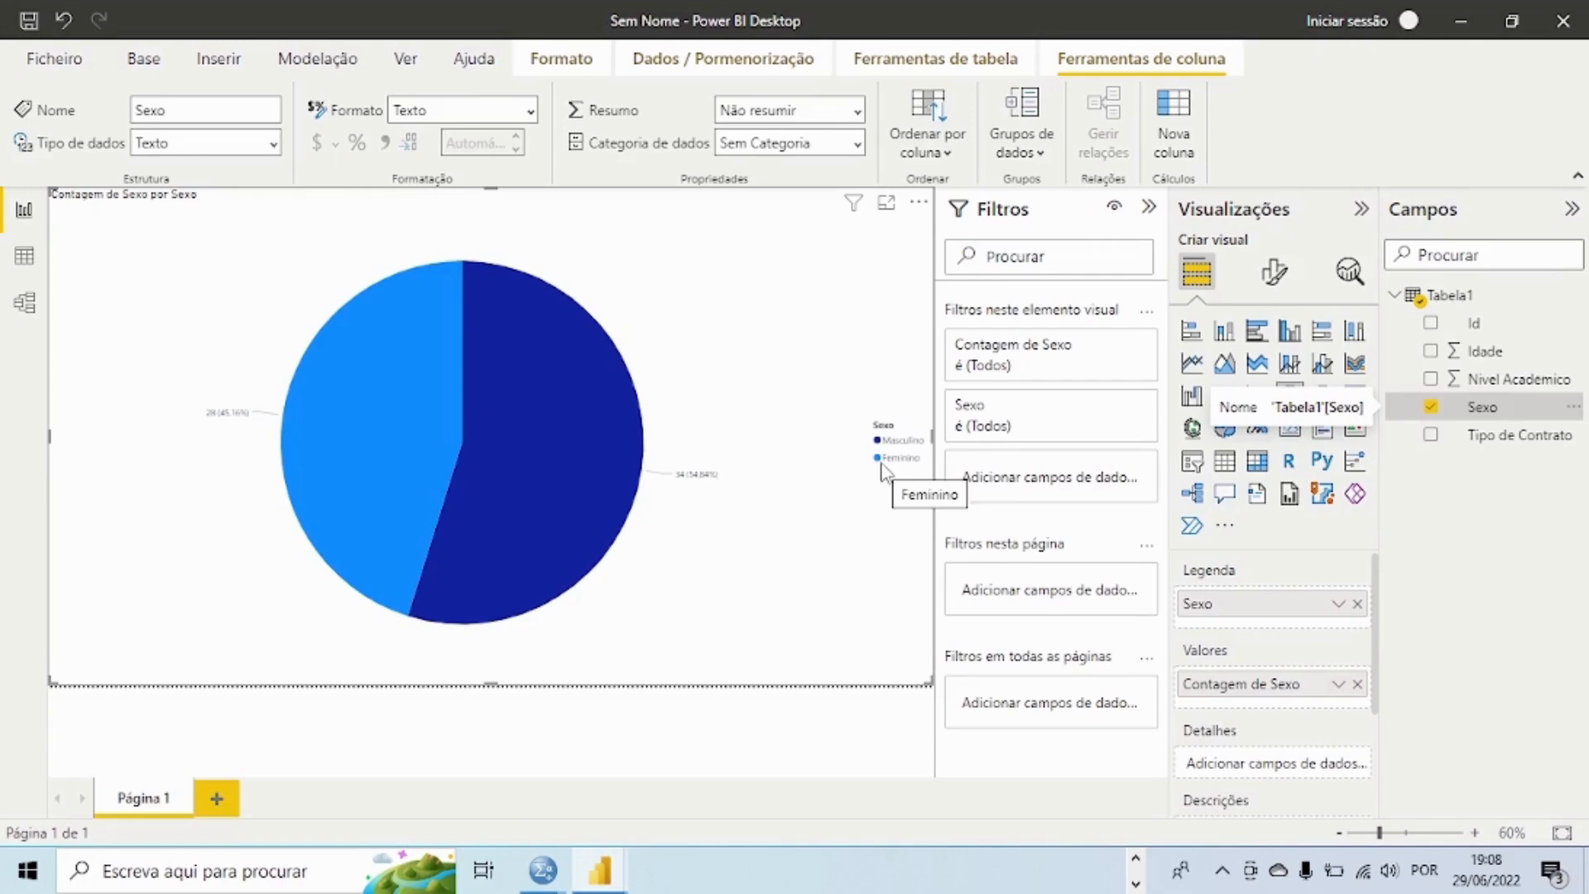
# Step: Shrink the pie chart to about half the page width and place it in the page's lower-left corner
pyautogui.moveTo(646, 448)
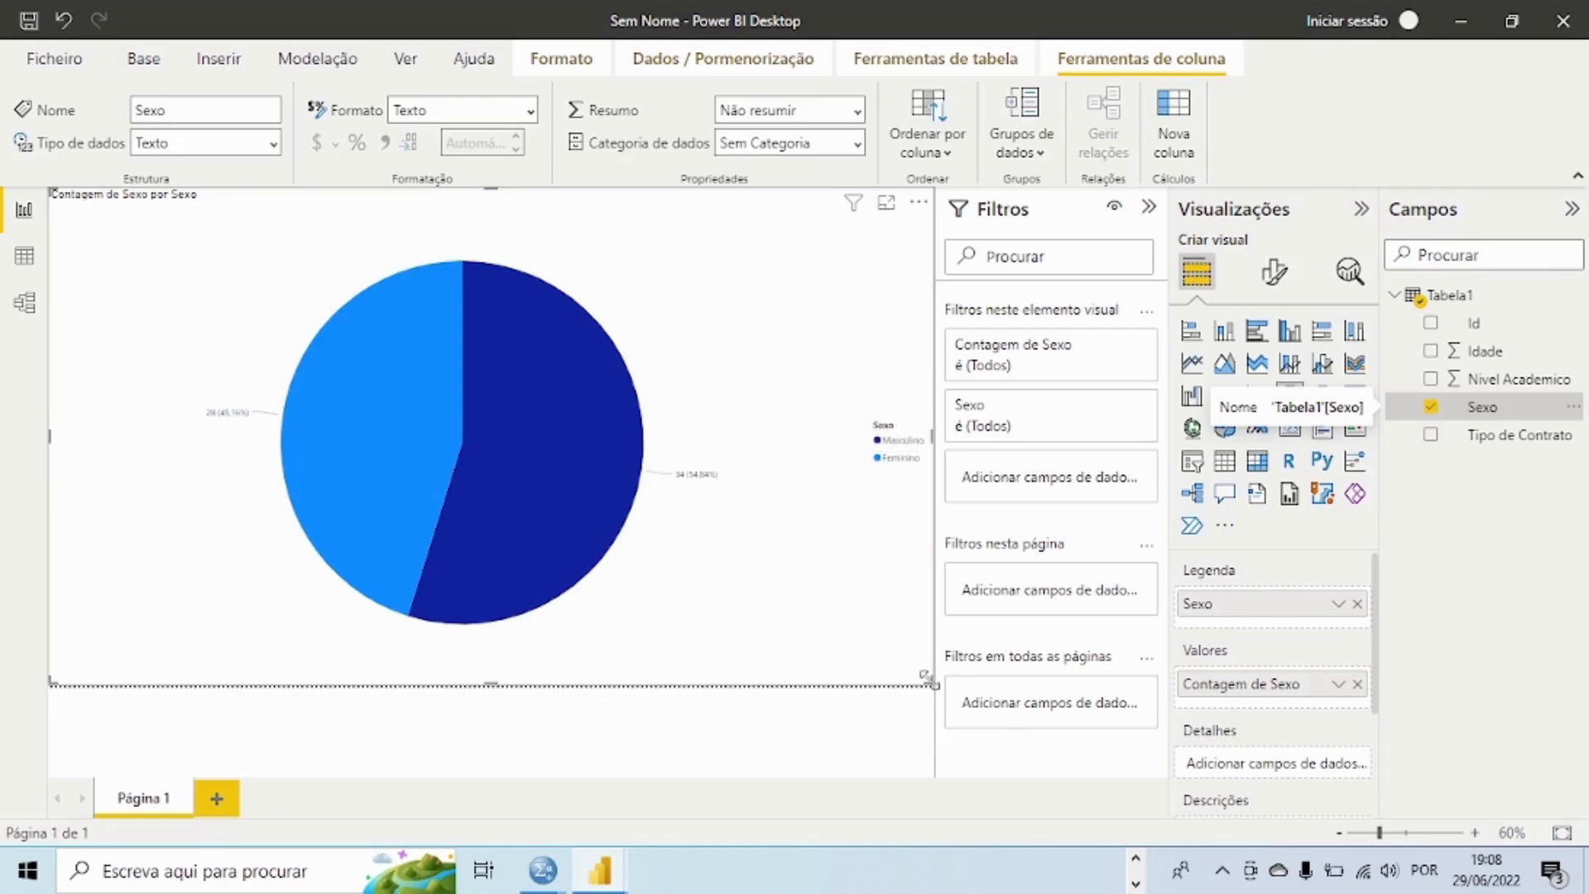
pyautogui.moveTo(929, 681); pyautogui.dragTo(517, 466)
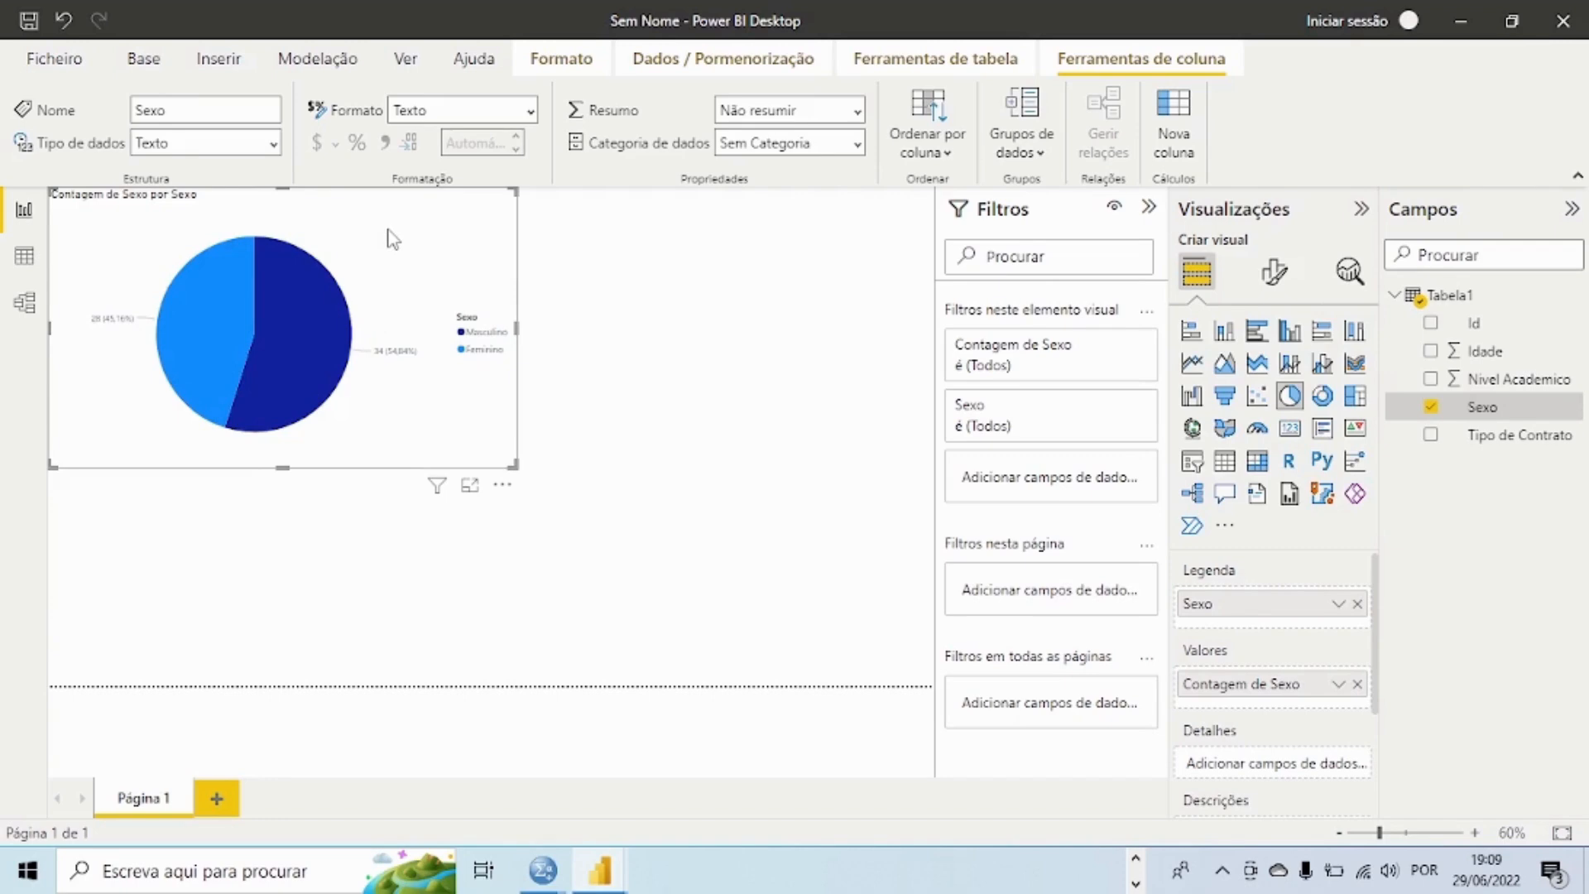
pyautogui.moveTo(392, 238); pyautogui.dragTo(369, 447)
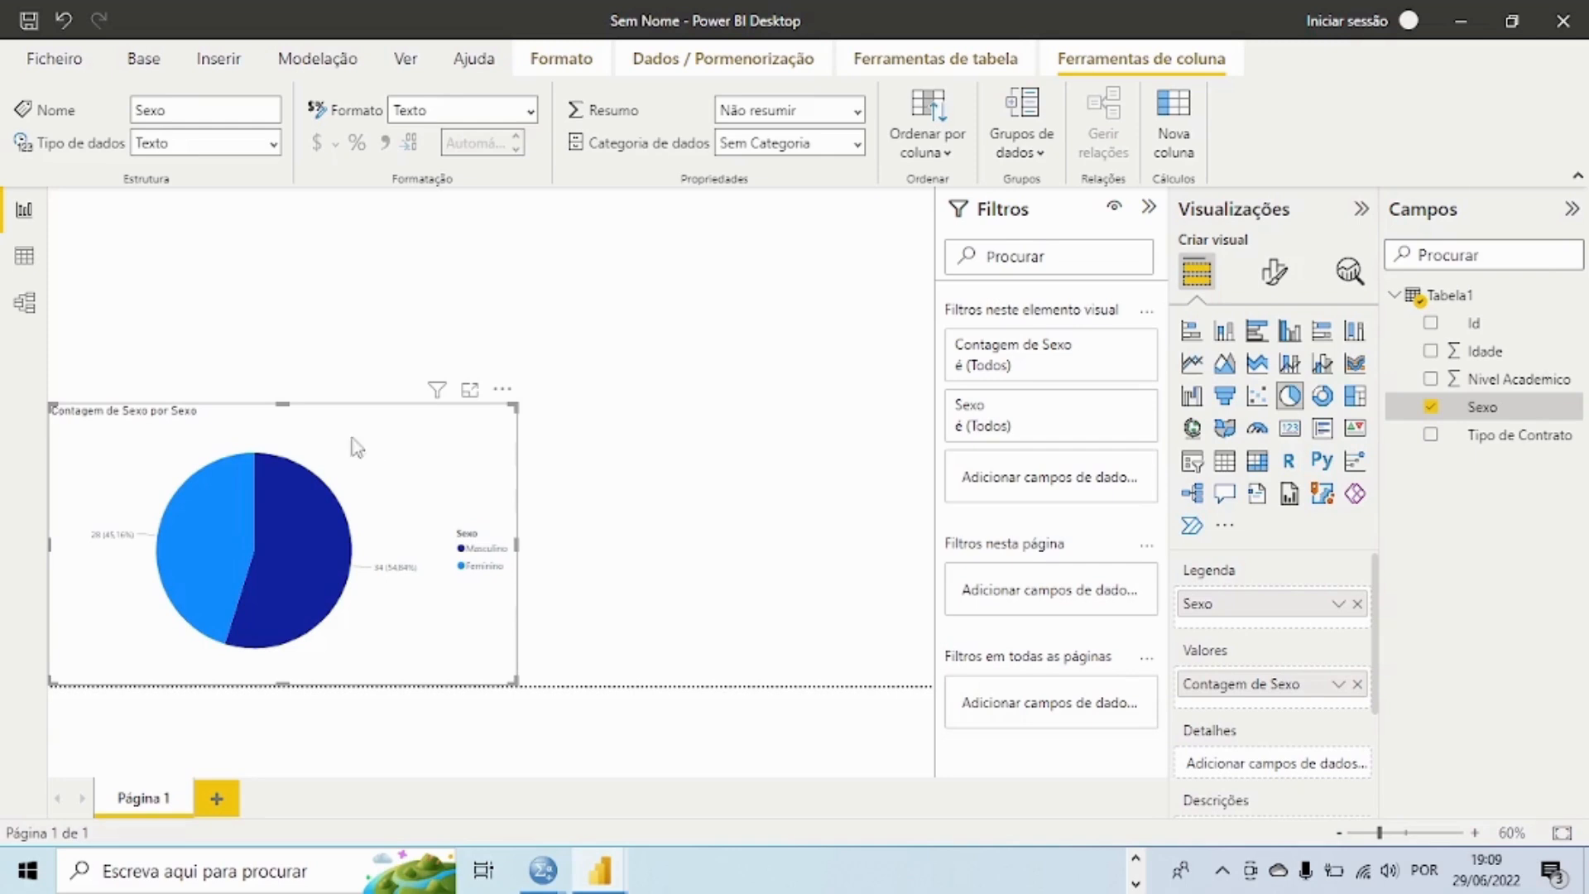
# Step: Insert an empty clustered bar chart above the pie chart as a separate visual
pyautogui.click(499, 370)
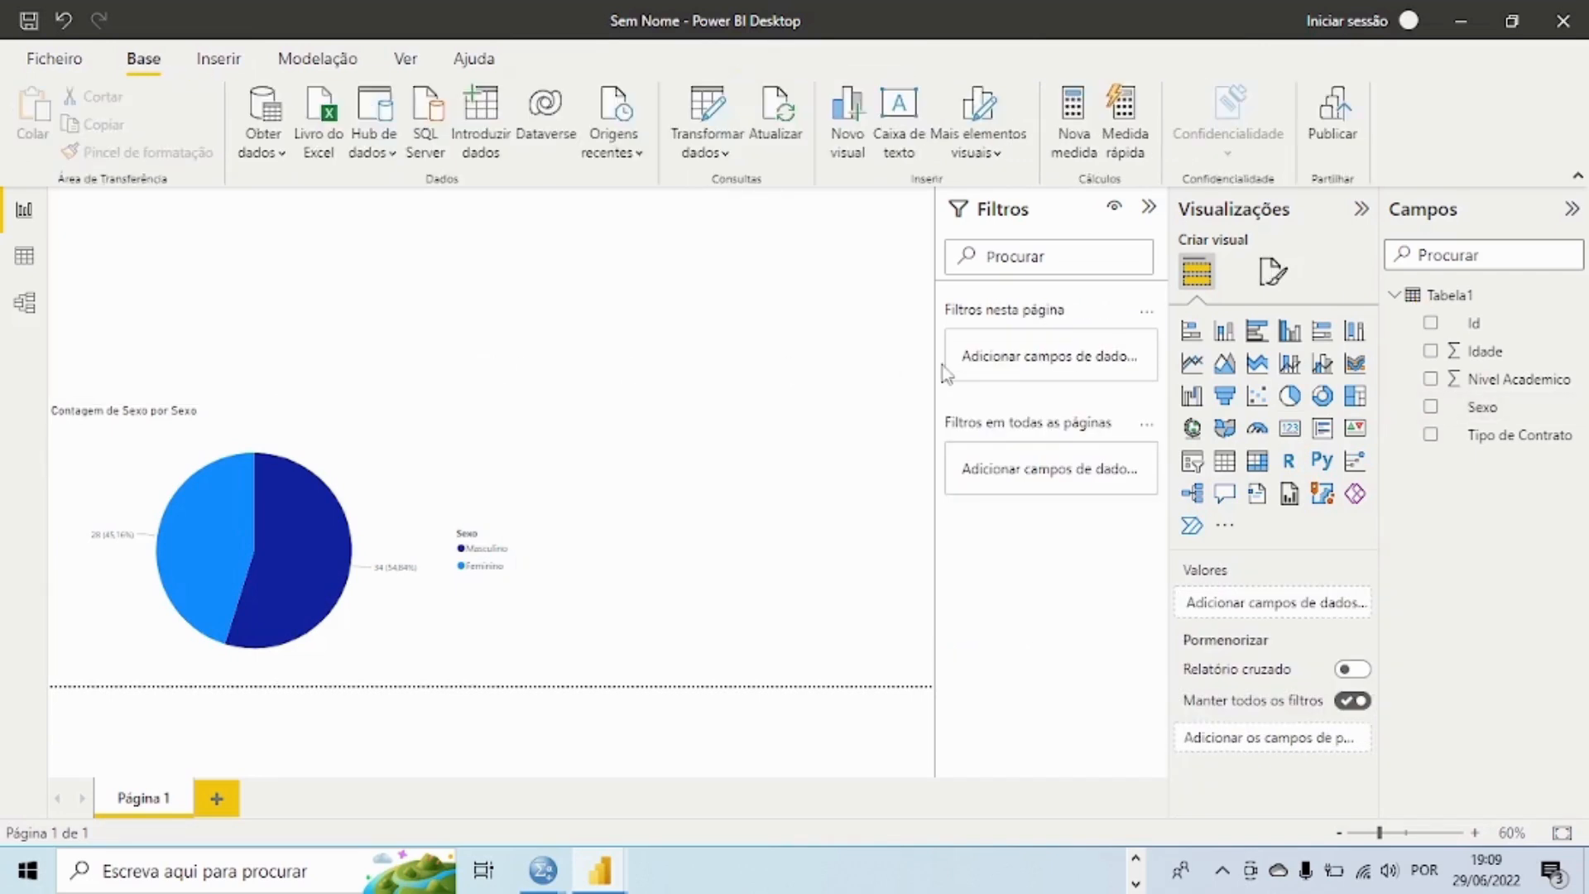
pyautogui.click(1255, 333)
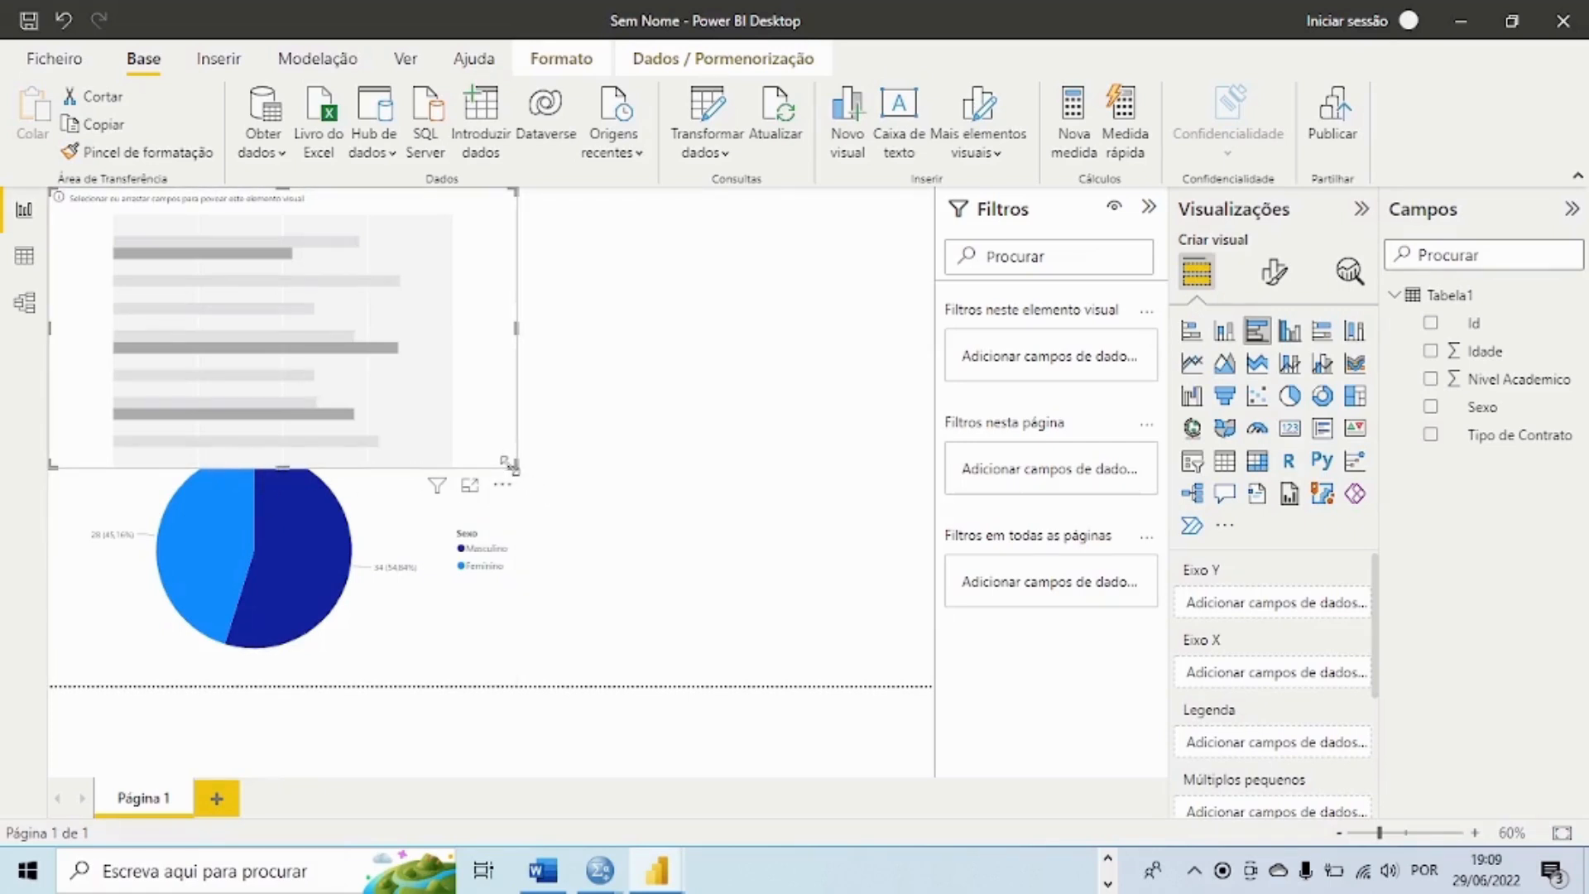
# Step: Shorten the empty bar chart to clear the pie chart and plot only Idade on its X axis
pyautogui.moveTo(507, 464); pyautogui.dragTo(524, 419)
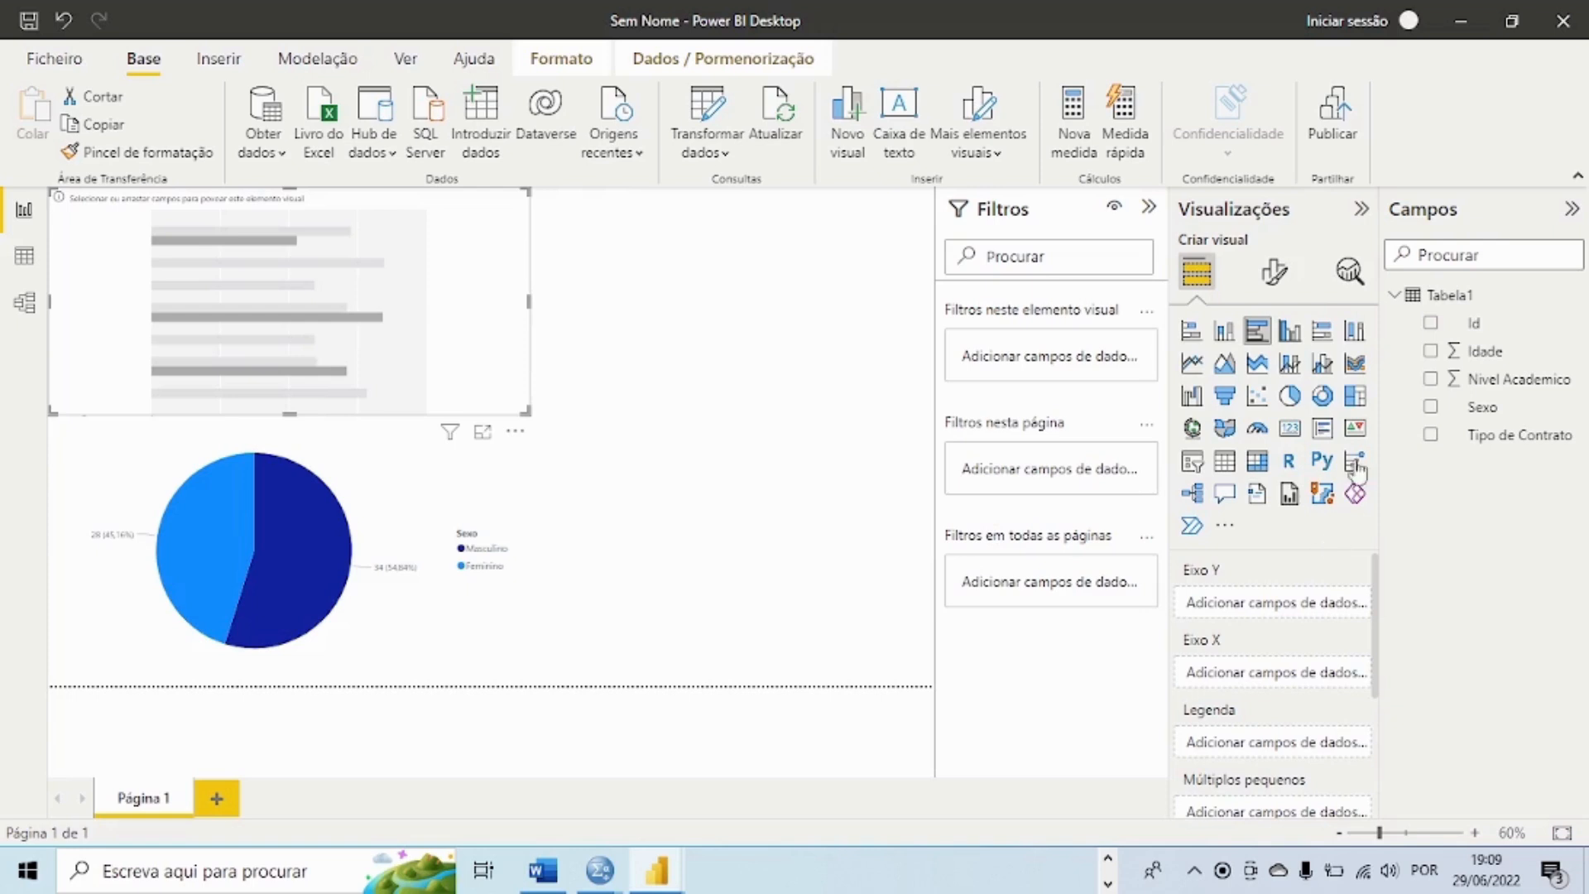
pyautogui.click(1430, 365)
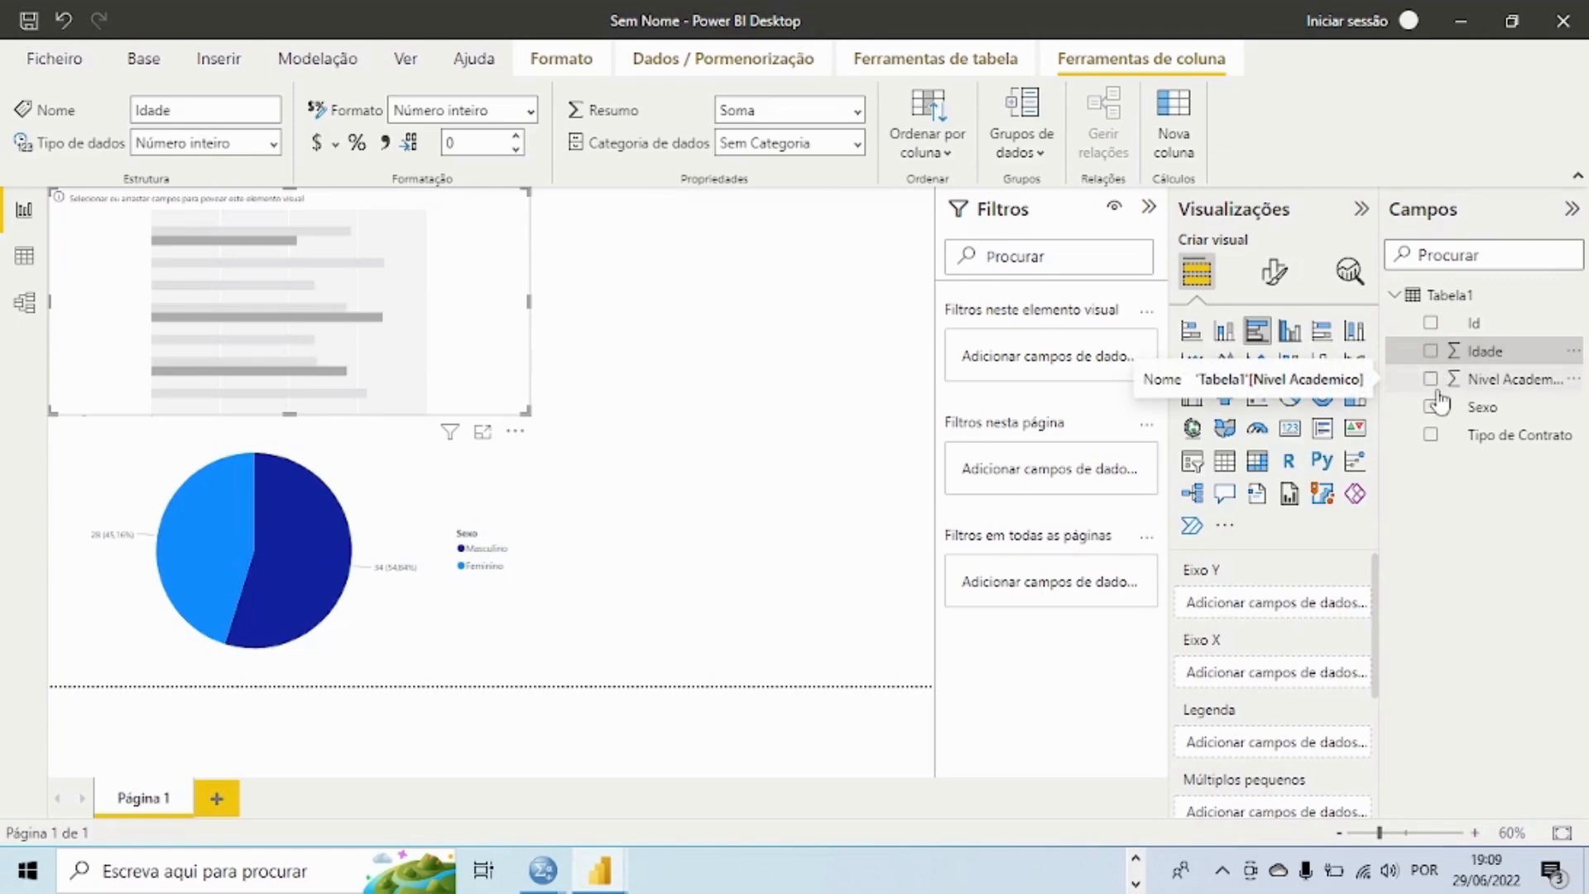
pyautogui.click(1432, 353)
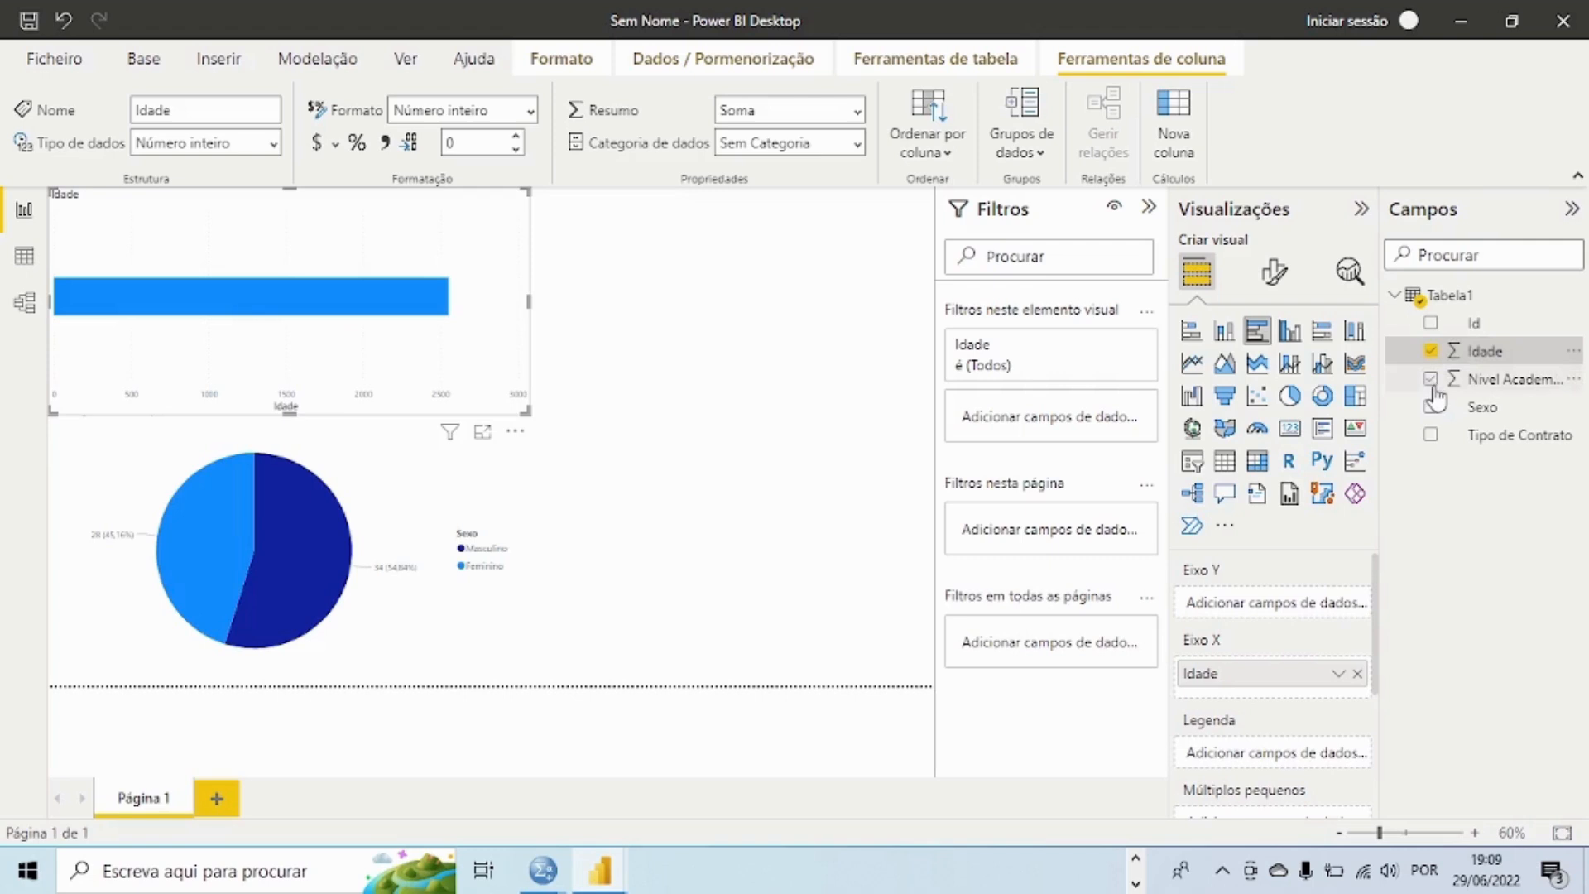
pyautogui.click(1431, 379)
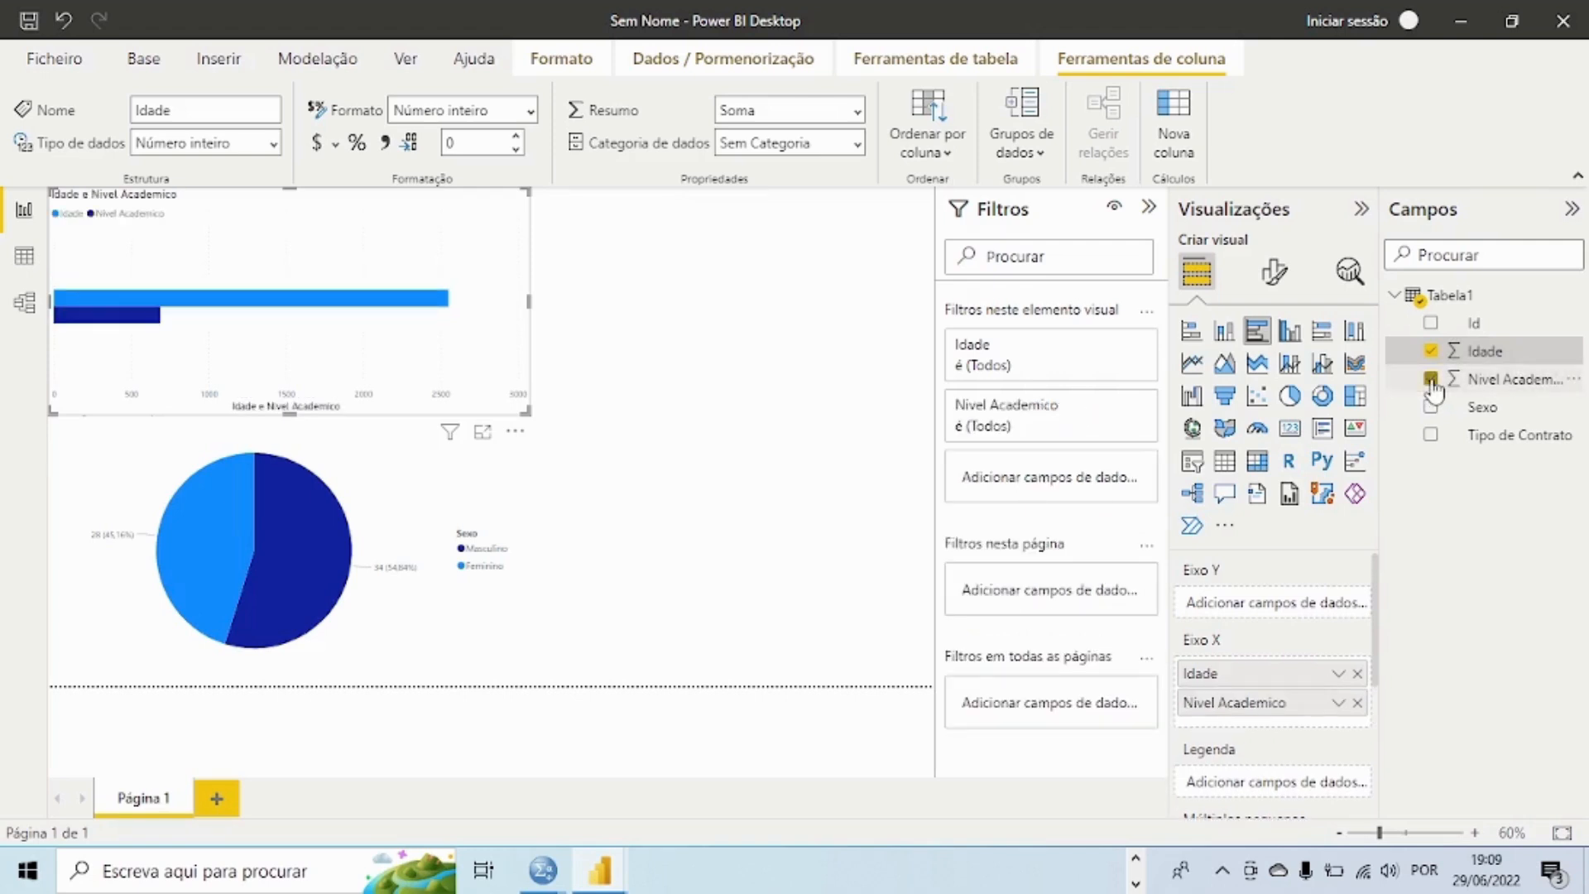
pyautogui.click(1431, 380)
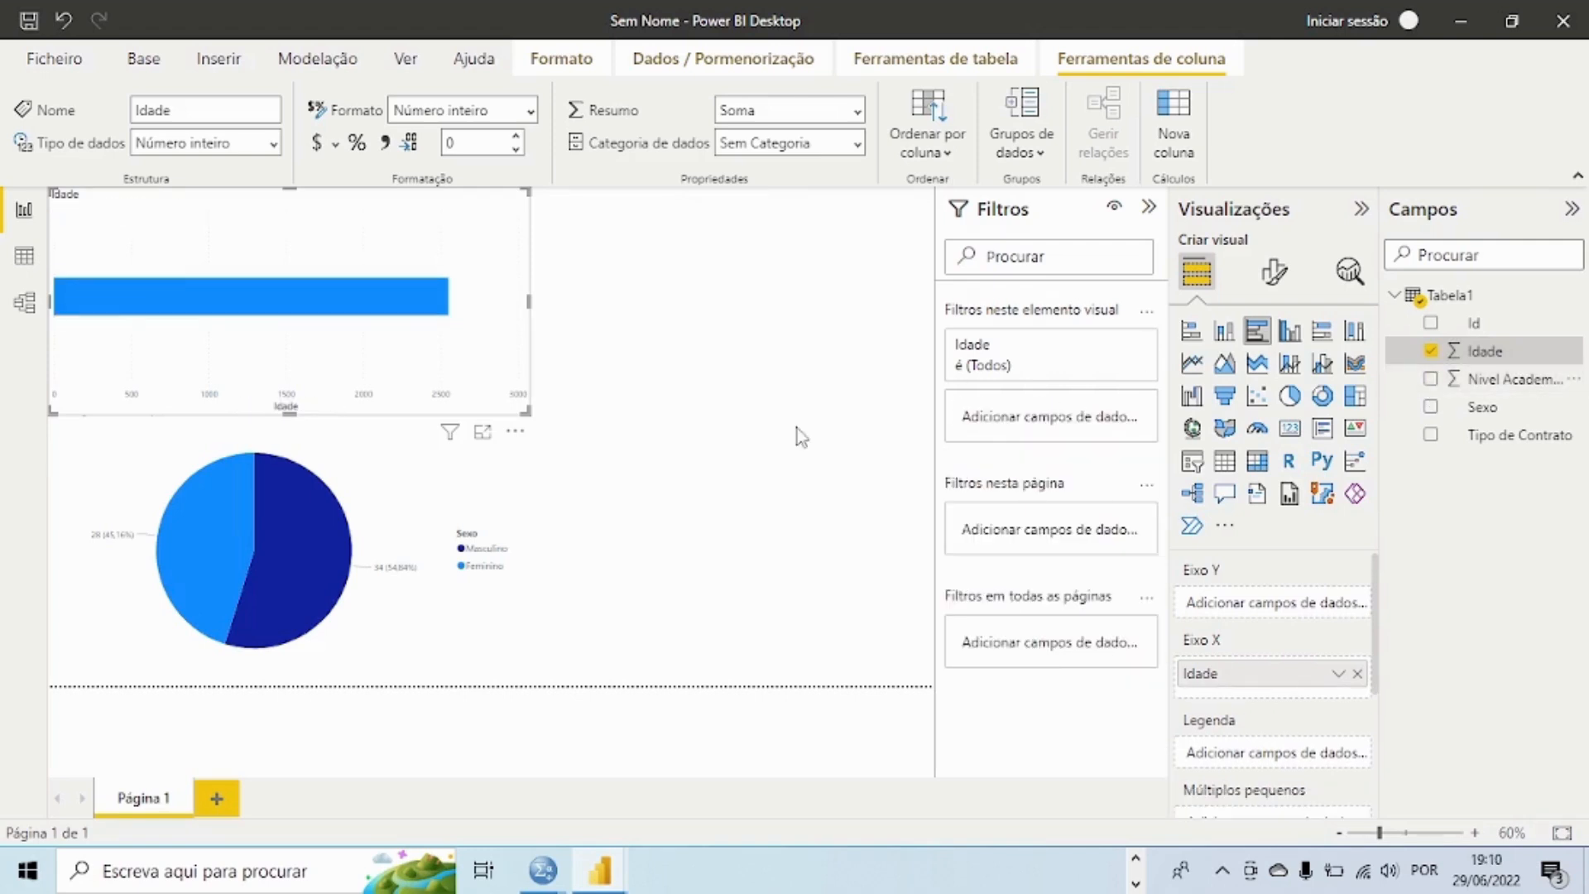
# Step: Move the Idade bar chart toward the page's middle and add Idade as its legend, leaving the Y axis empty
pyautogui.moveTo(495, 341); pyautogui.dragTo(808, 408)
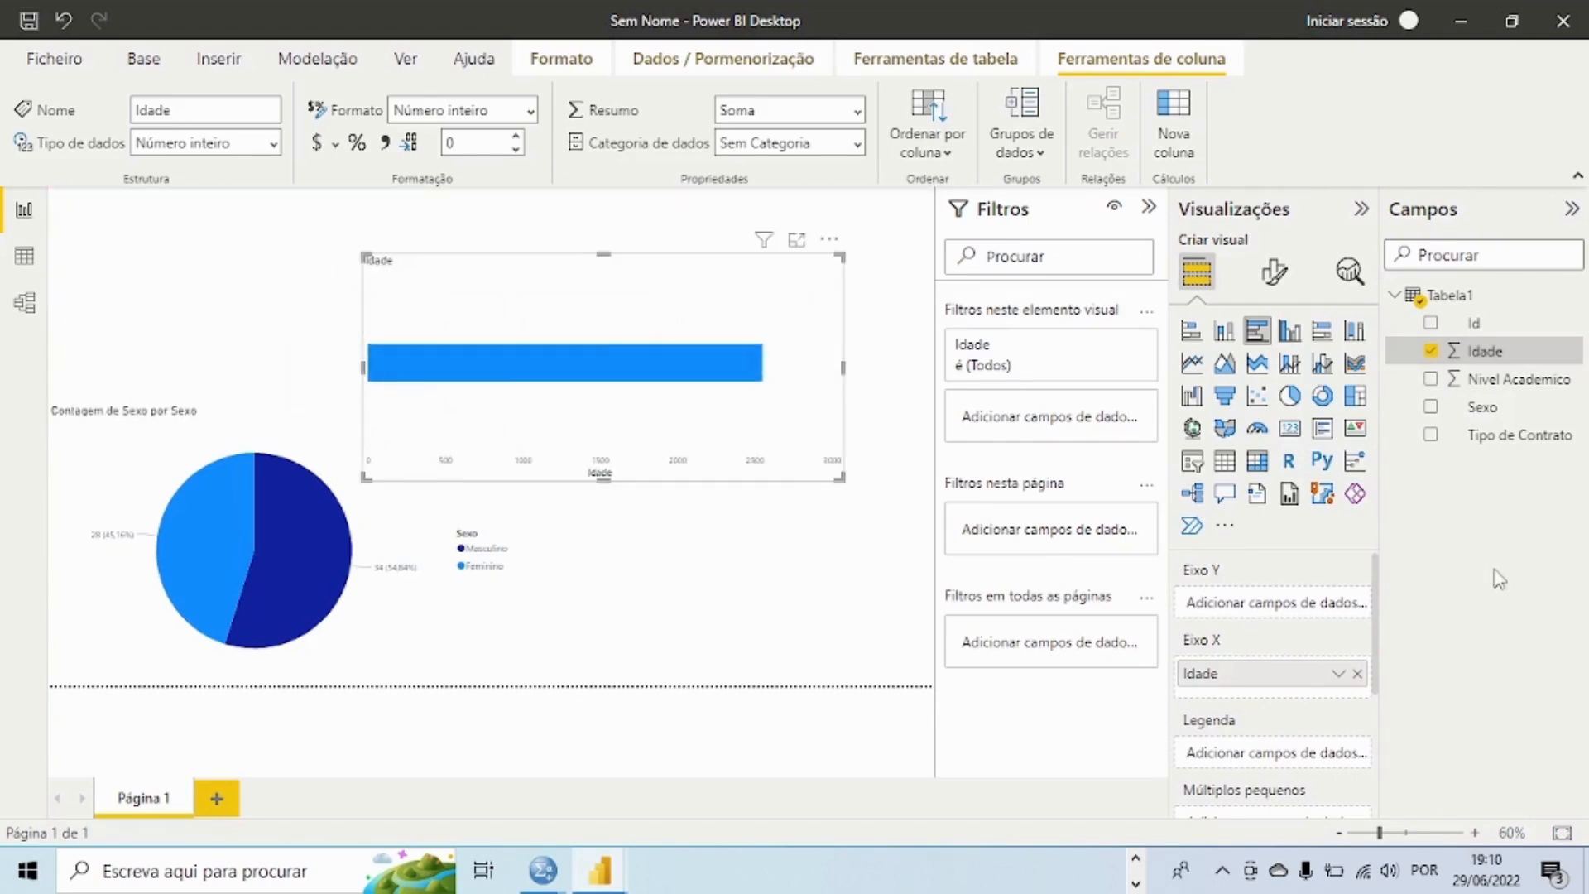
pyautogui.moveTo(1478, 372); pyautogui.dragTo(1254, 610)
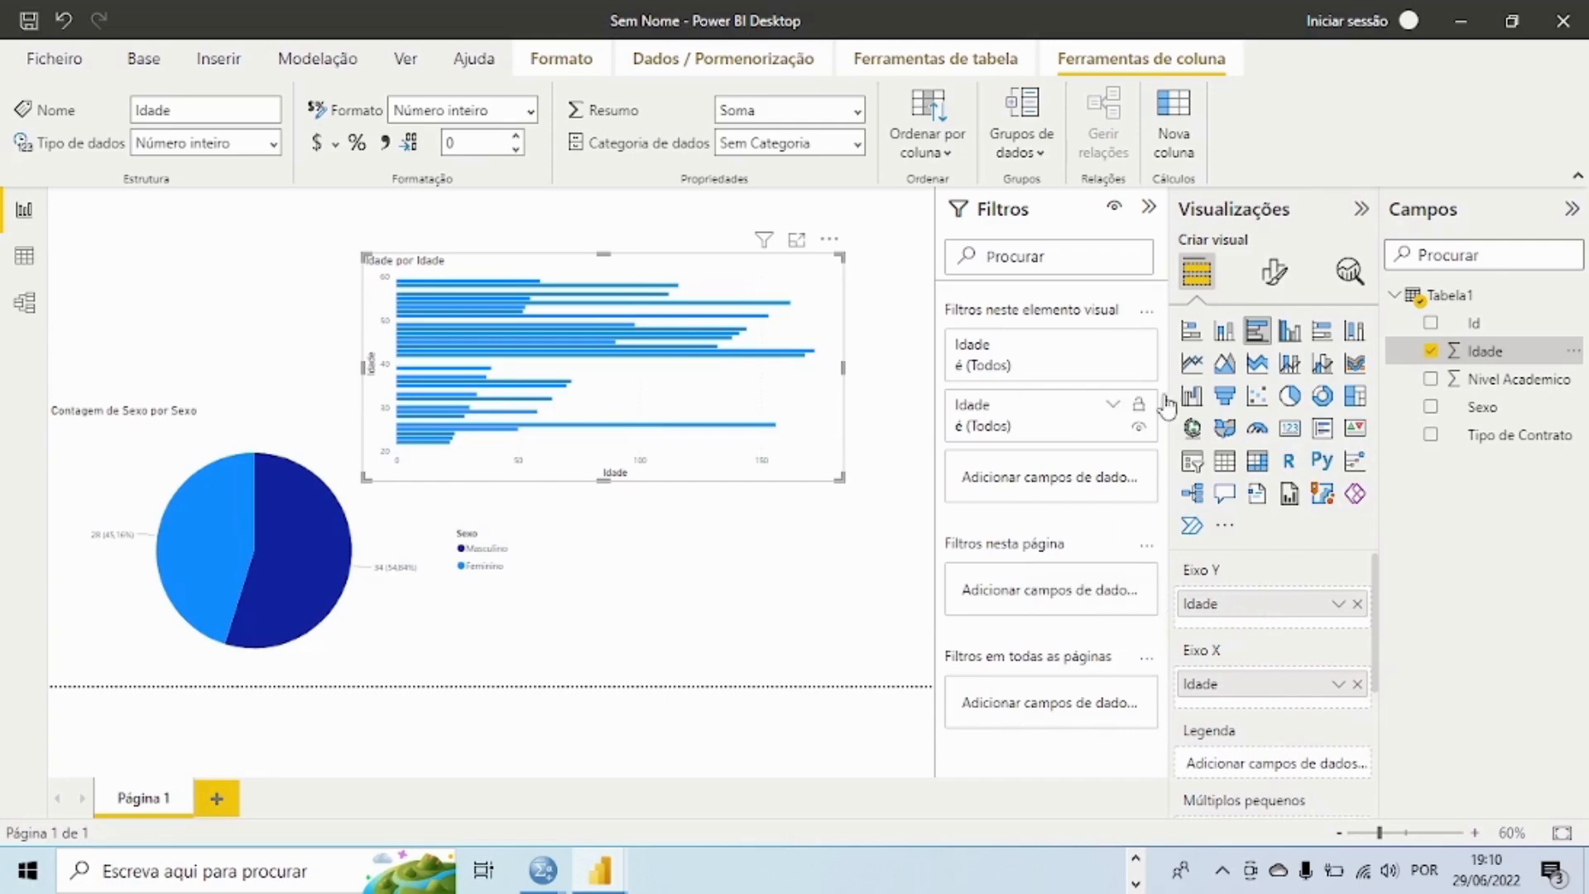
pyautogui.click(1357, 603)
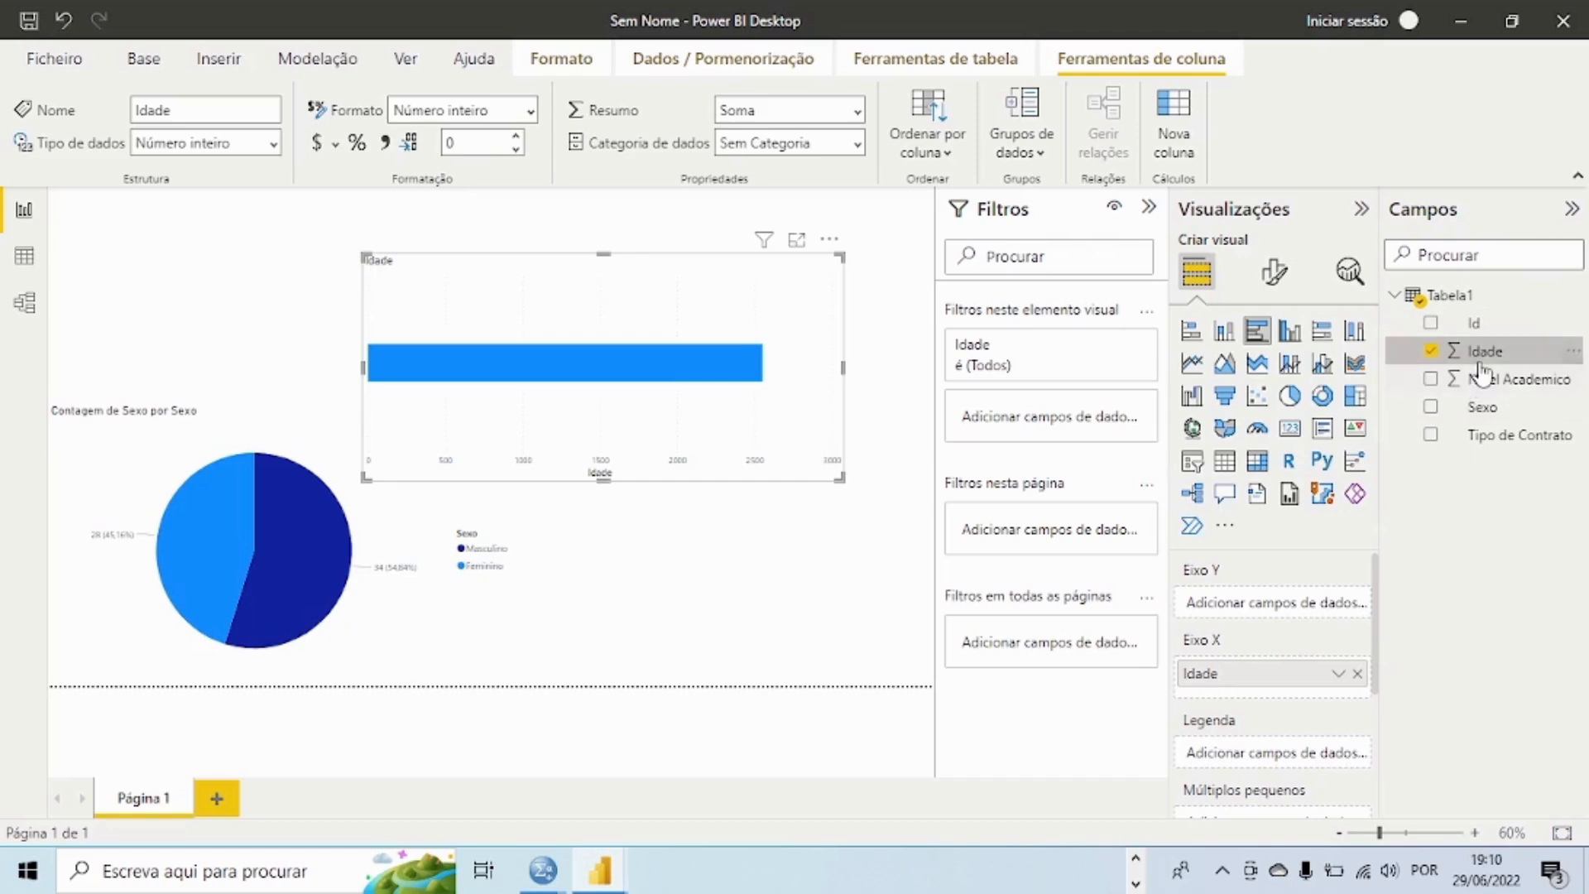
pyautogui.moveTo(1482, 364); pyautogui.dragTo(1294, 757)
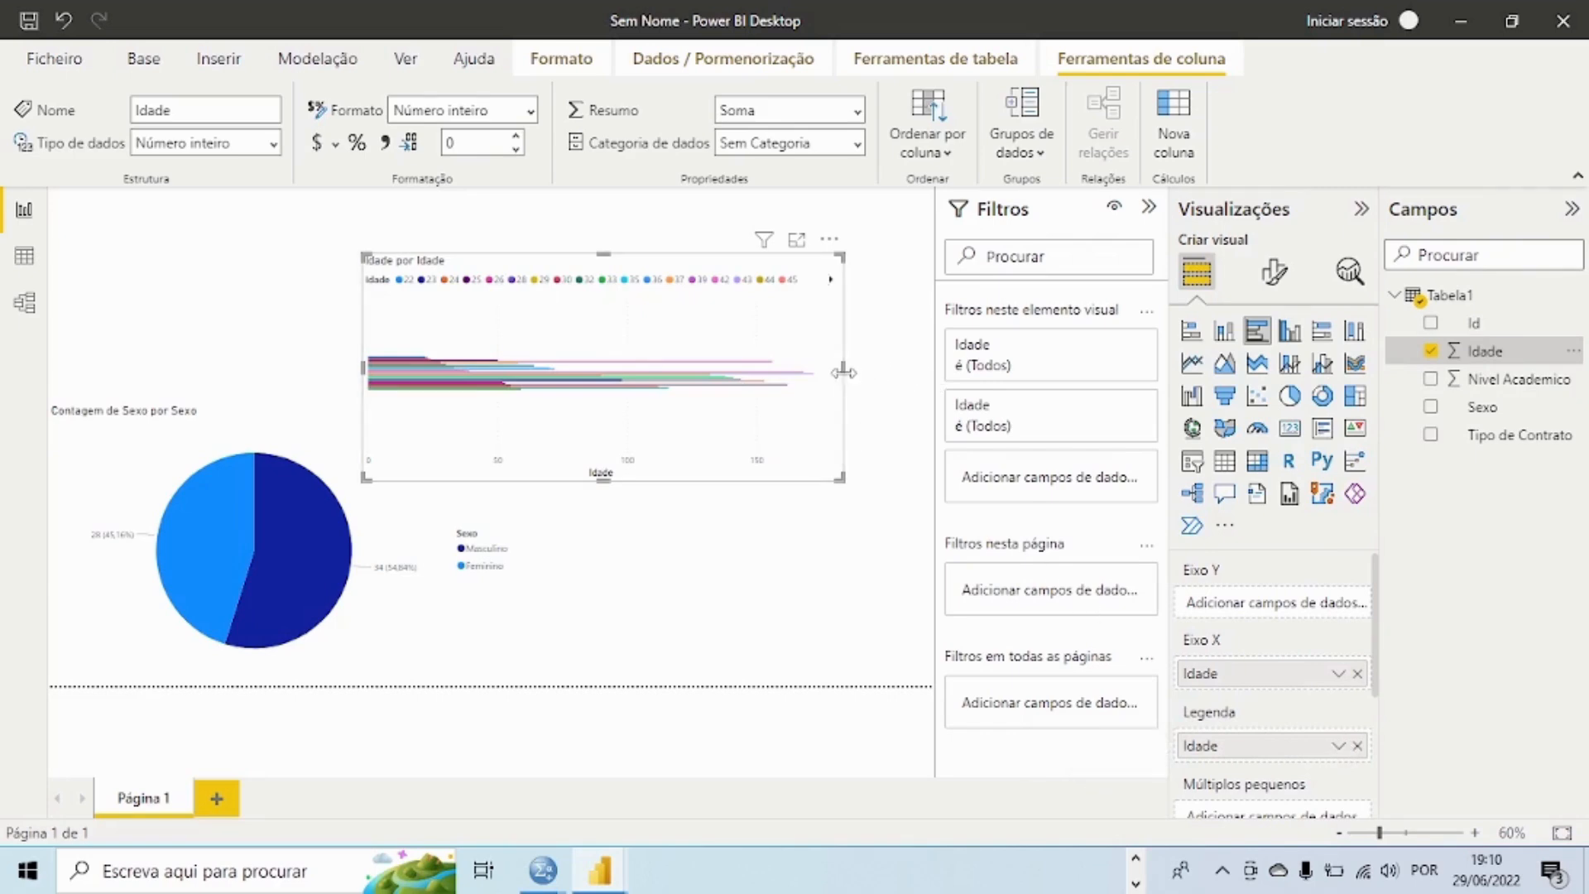
# Step: Narrow the Idade bar chart and extend its lower edge almost to the bottom border of the page
pyautogui.moveTo(844, 373); pyautogui.dragTo(784, 376)
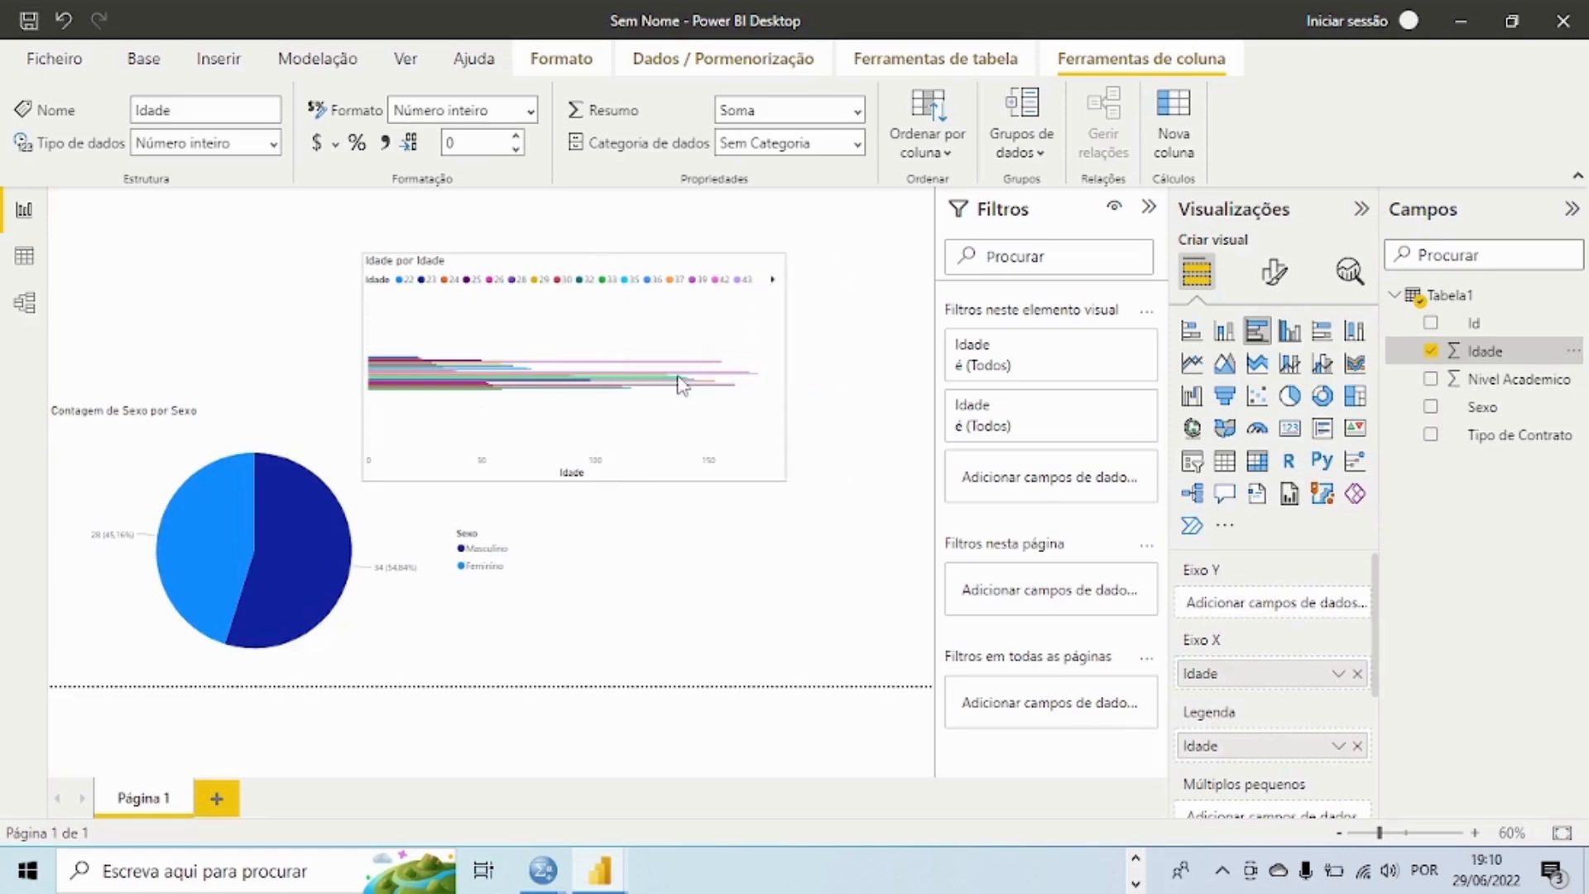
pyautogui.moveTo(681, 383); pyautogui.dragTo(677, 382)
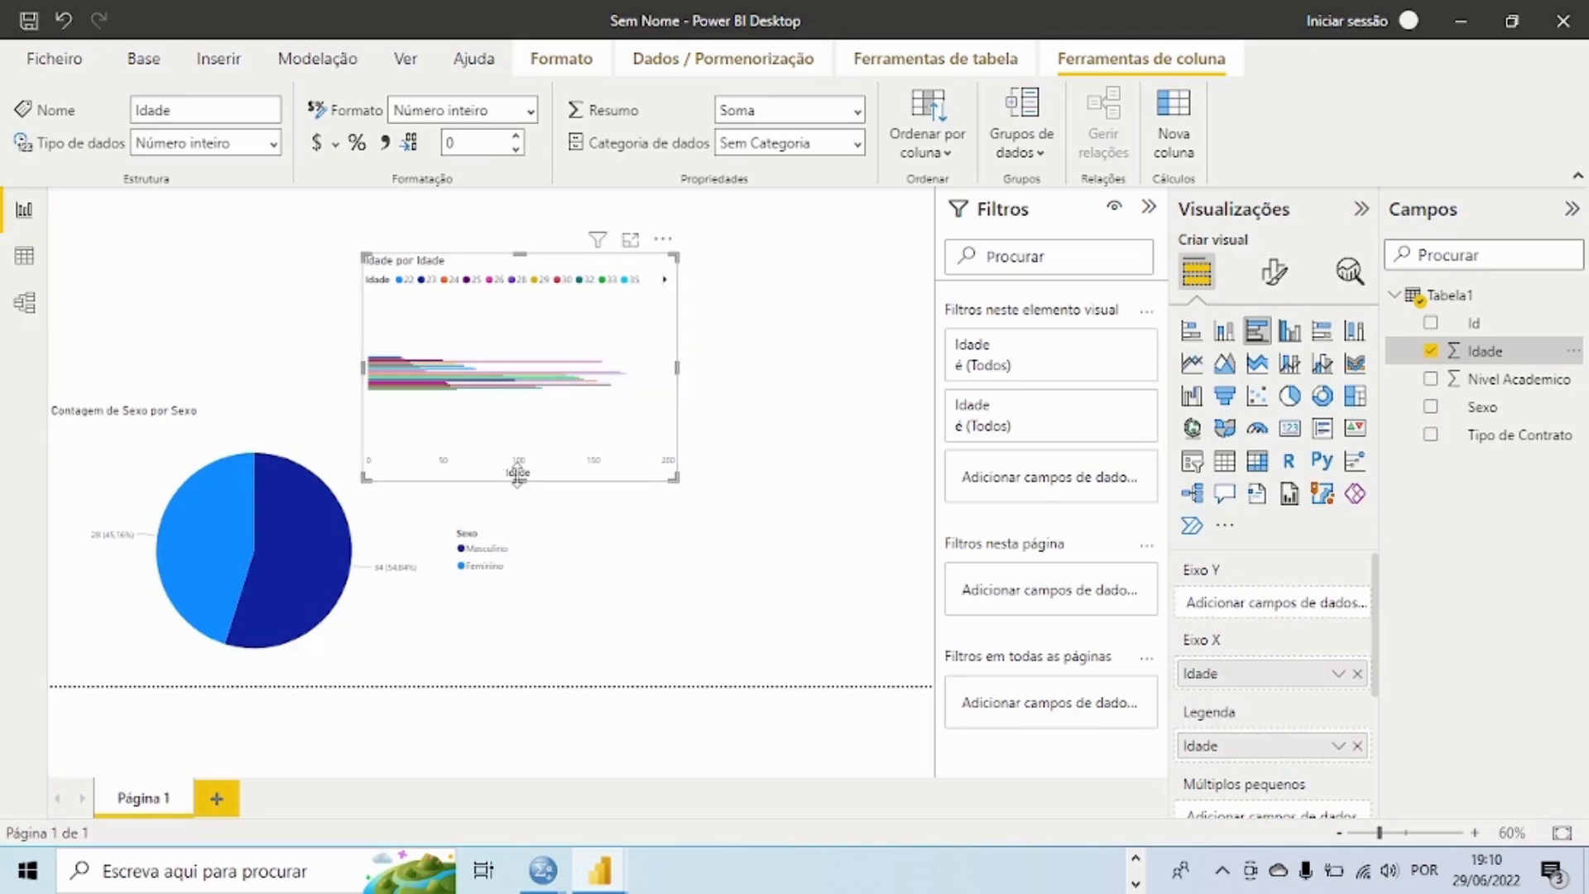
pyautogui.moveTo(518, 475); pyautogui.dragTo(500, 673)
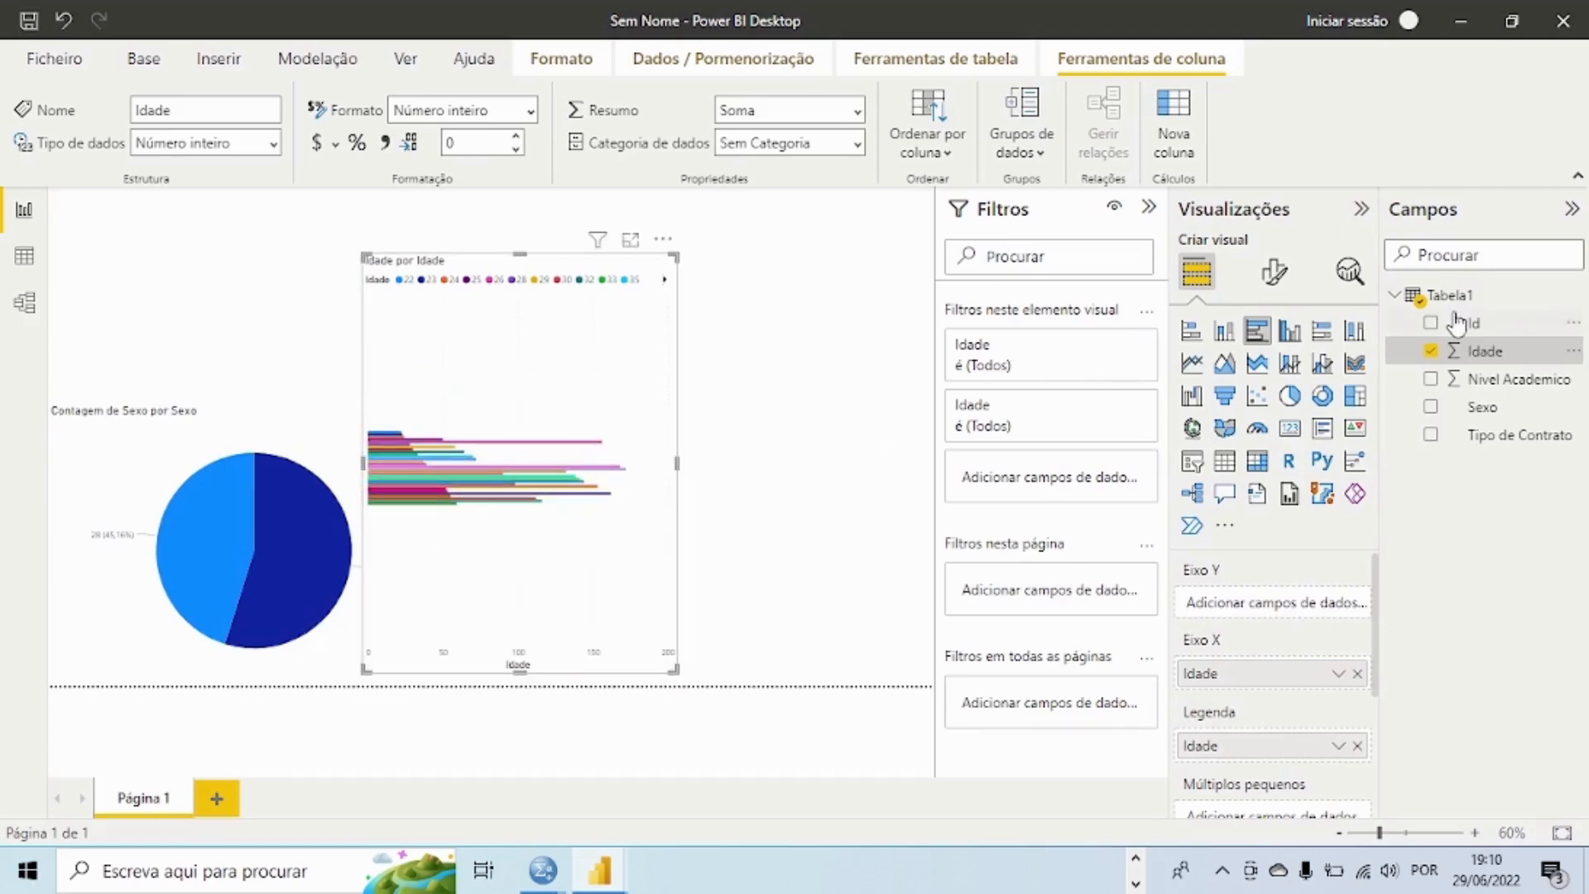
# Step: Replace Idade with Nivel Academico as both the X axis value and the legend of the bar chart
pyautogui.click(1430, 351)
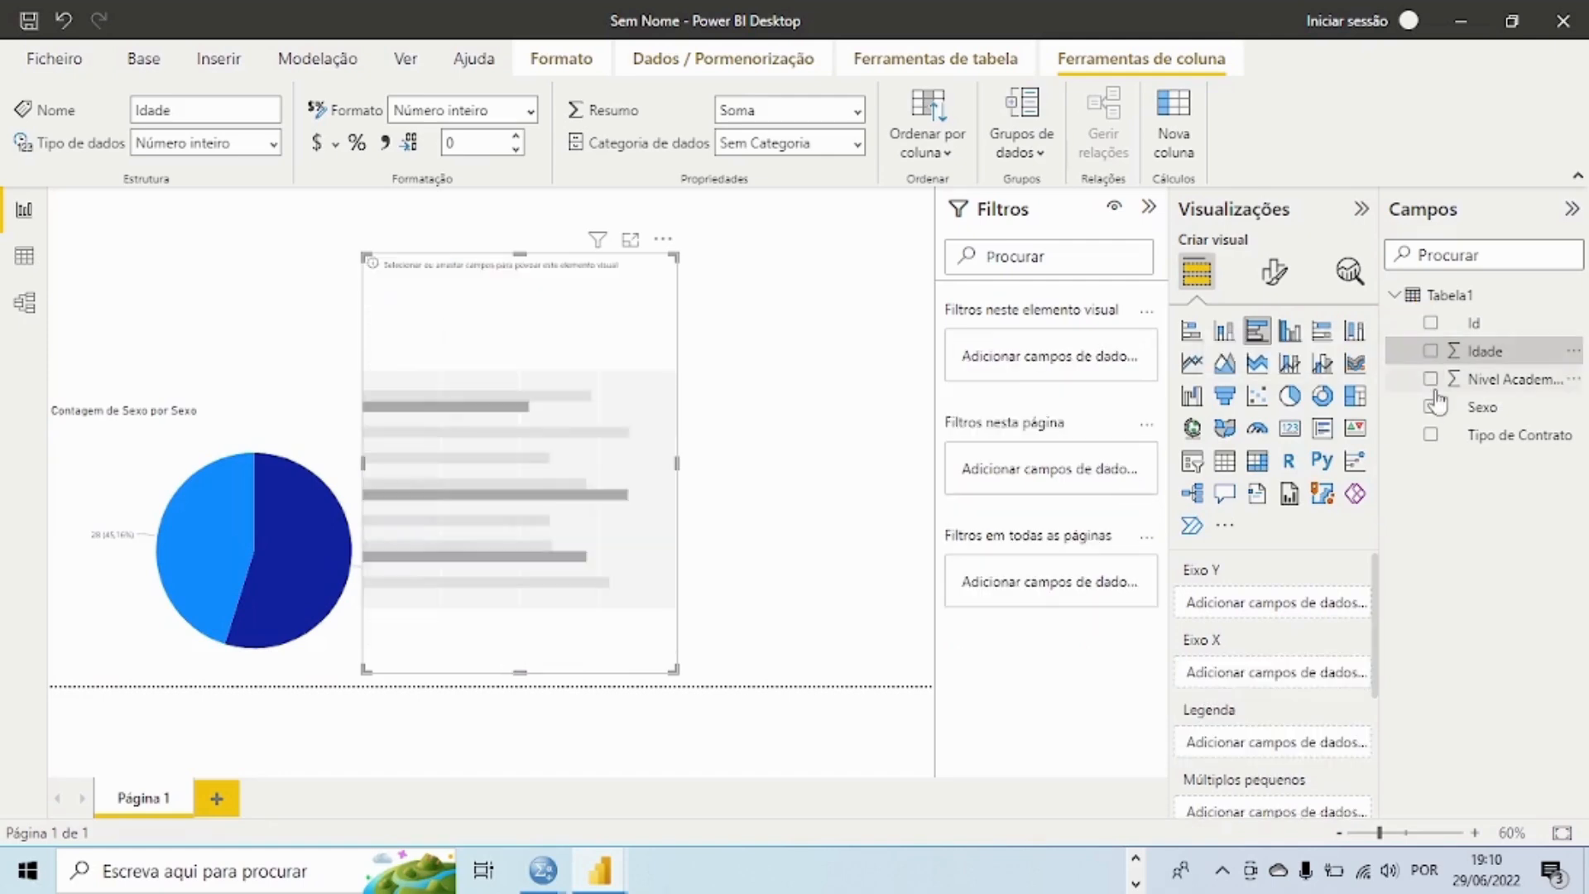
pyautogui.click(1432, 380)
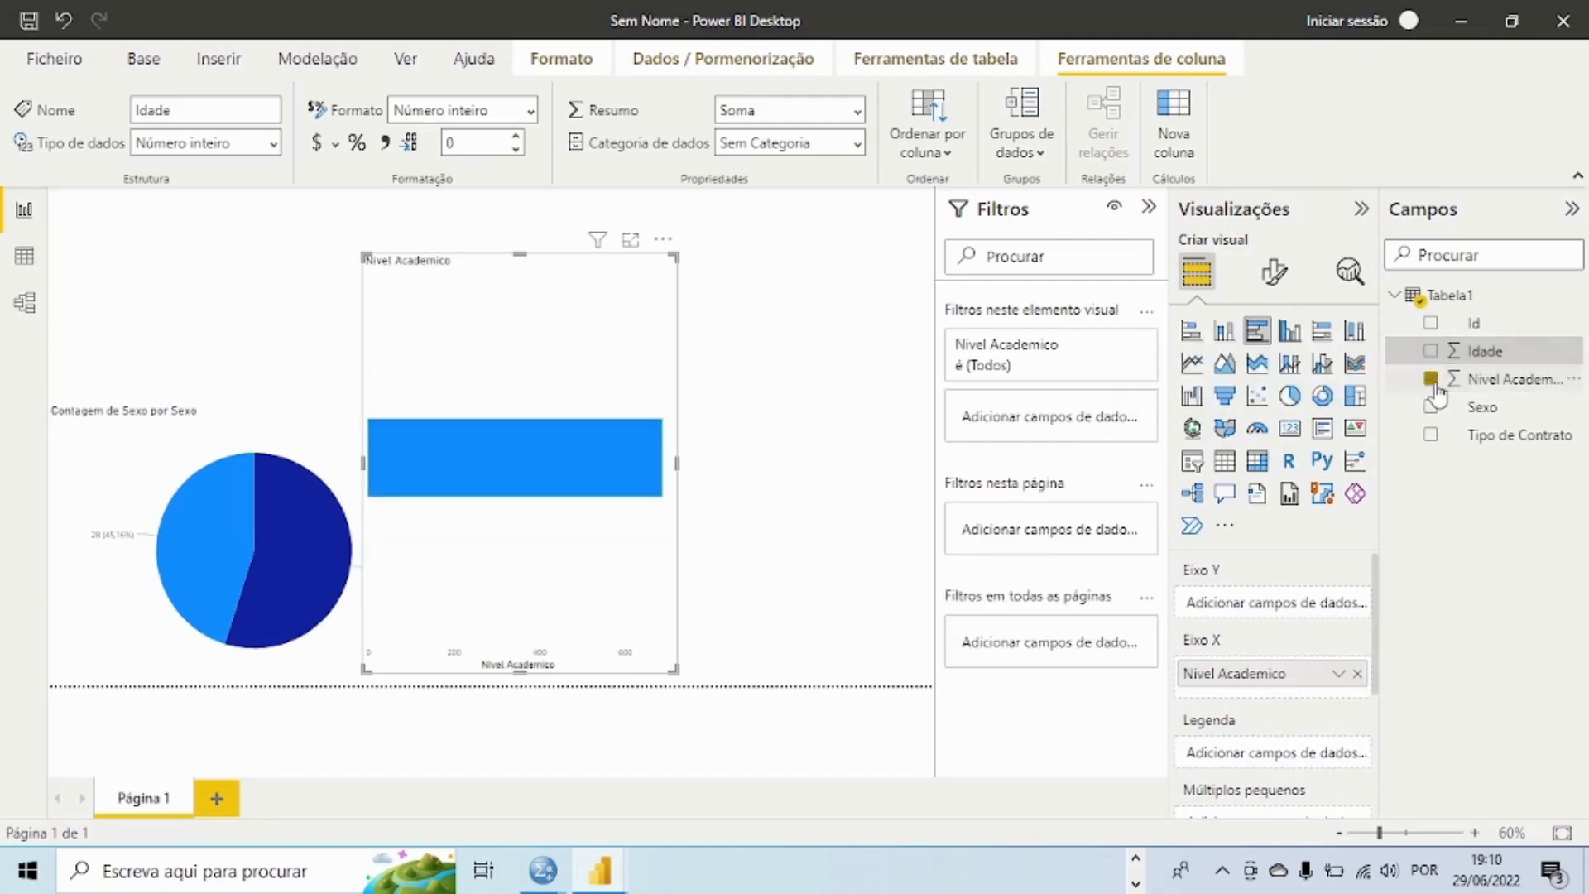
pyautogui.moveTo(1440, 395); pyautogui.dragTo(1284, 755)
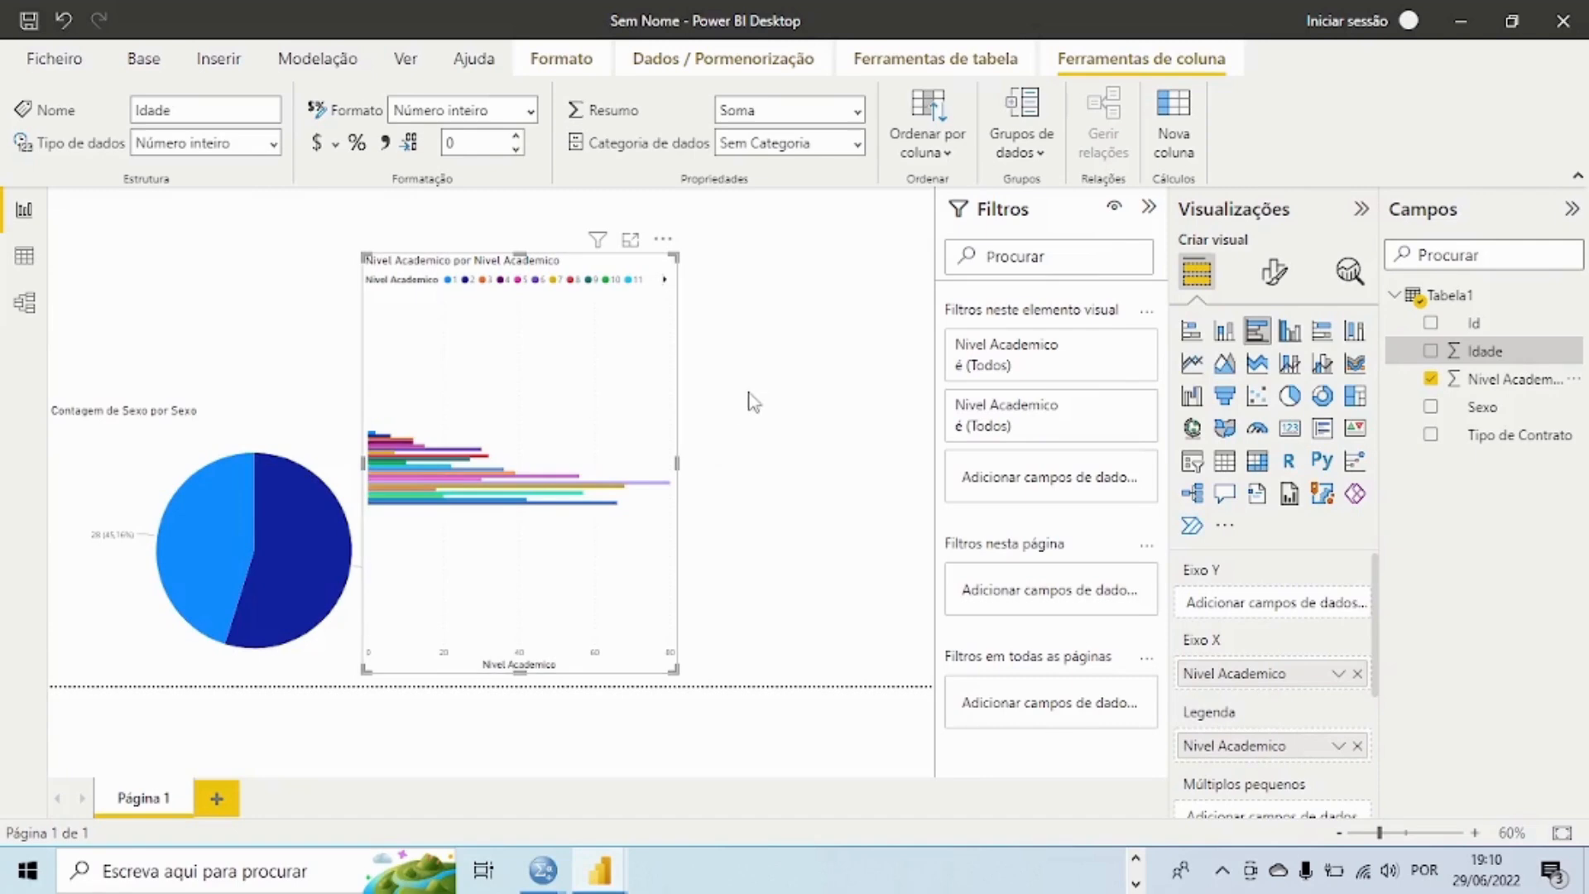
# Step: Convert the bar chart to a clustered column chart and widen it to the page's right edge
pyautogui.click(1290, 332)
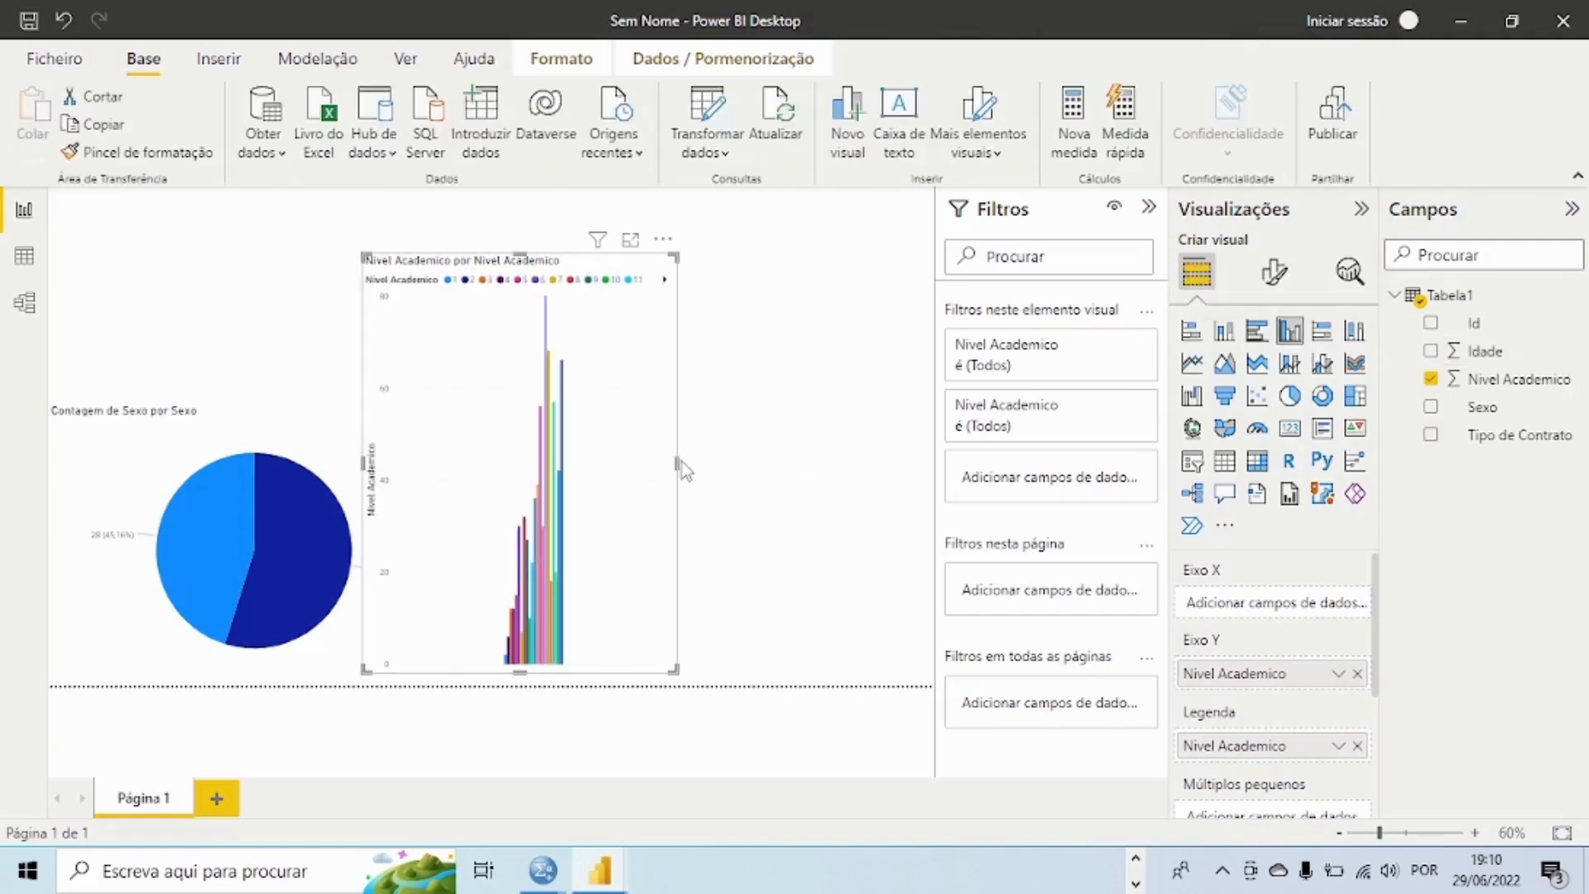
pyautogui.moveTo(676, 461); pyautogui.dragTo(1041, 447)
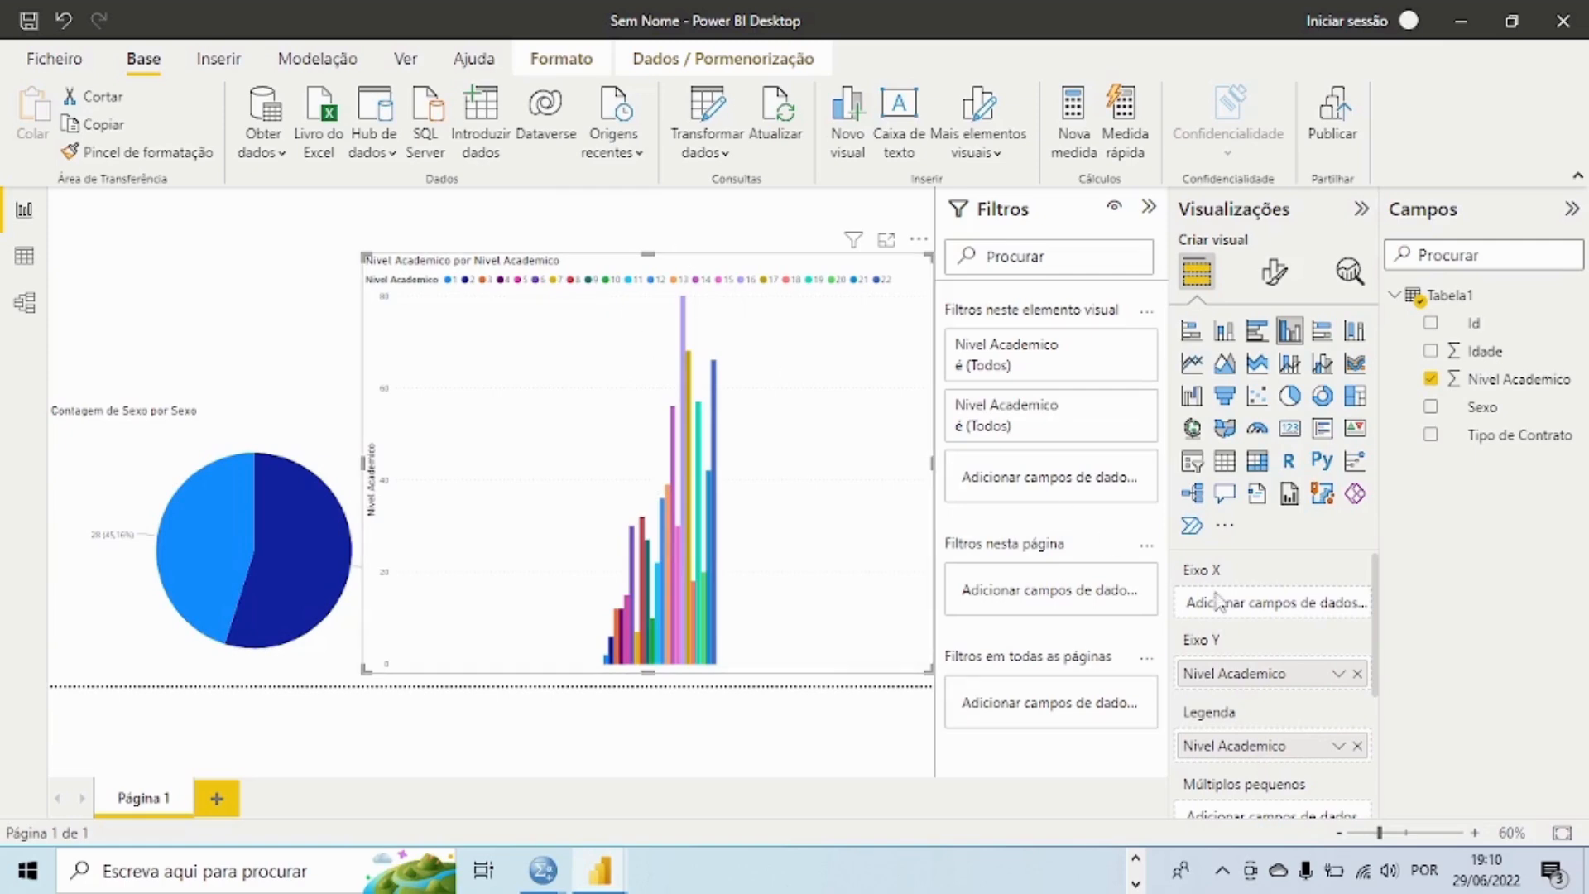
# Step: Summarize Nivel Academico on the column chart's Y axis as Contagem
pyautogui.click(1343, 681)
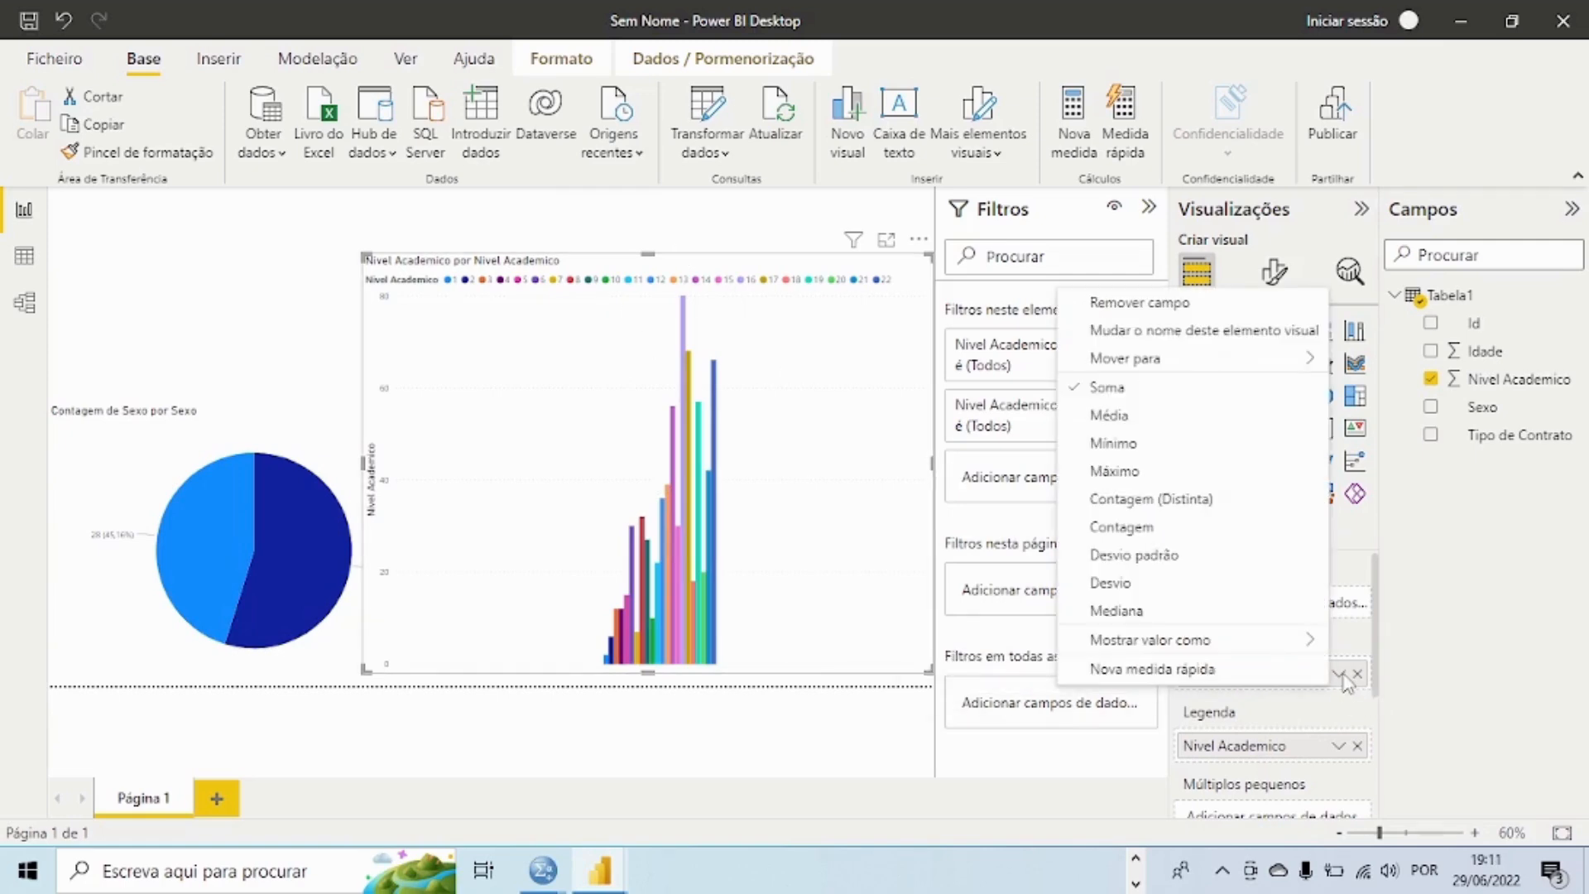
pyautogui.click(1128, 525)
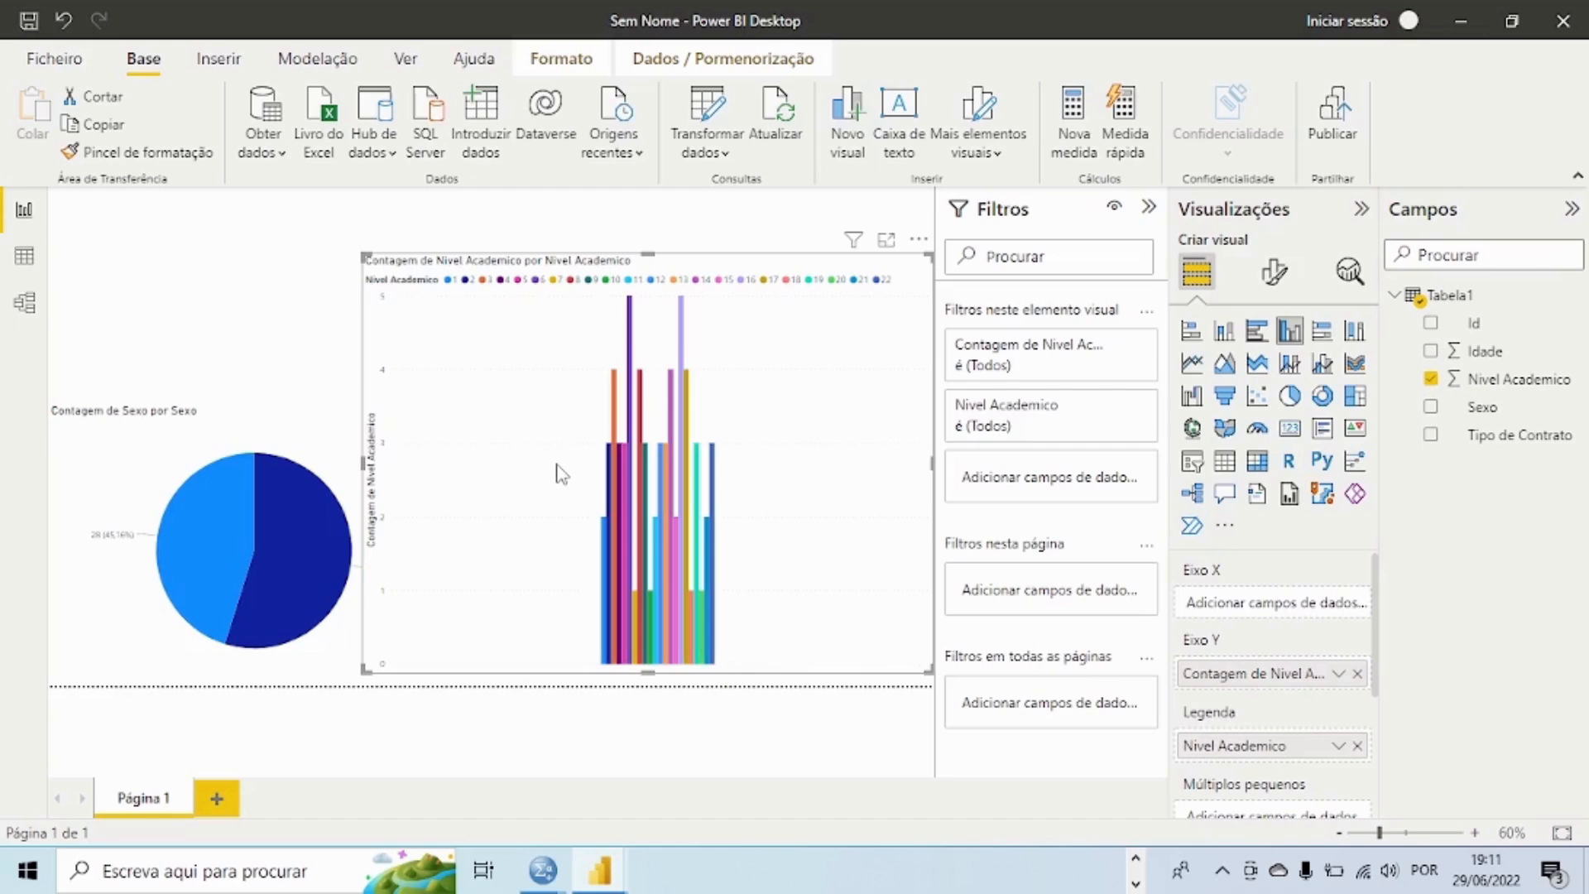
# Step: Replace Nivel Academico with Tipo de Contrato as the column chart's X axis, legend and counted Y axis value
pyautogui.click(1430, 381)
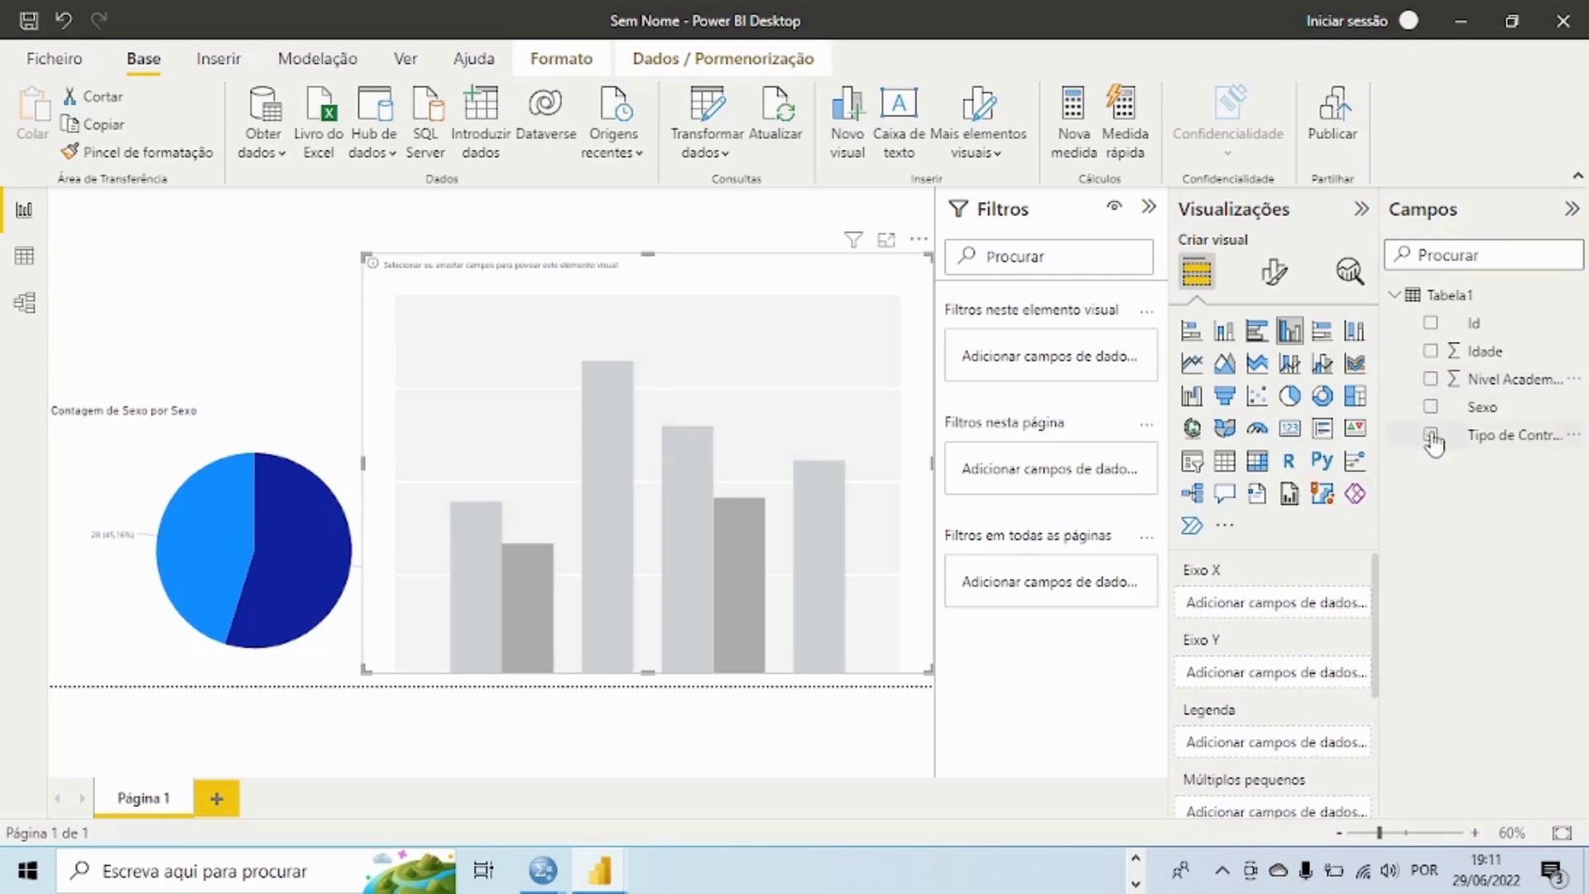
pyautogui.click(1431, 435)
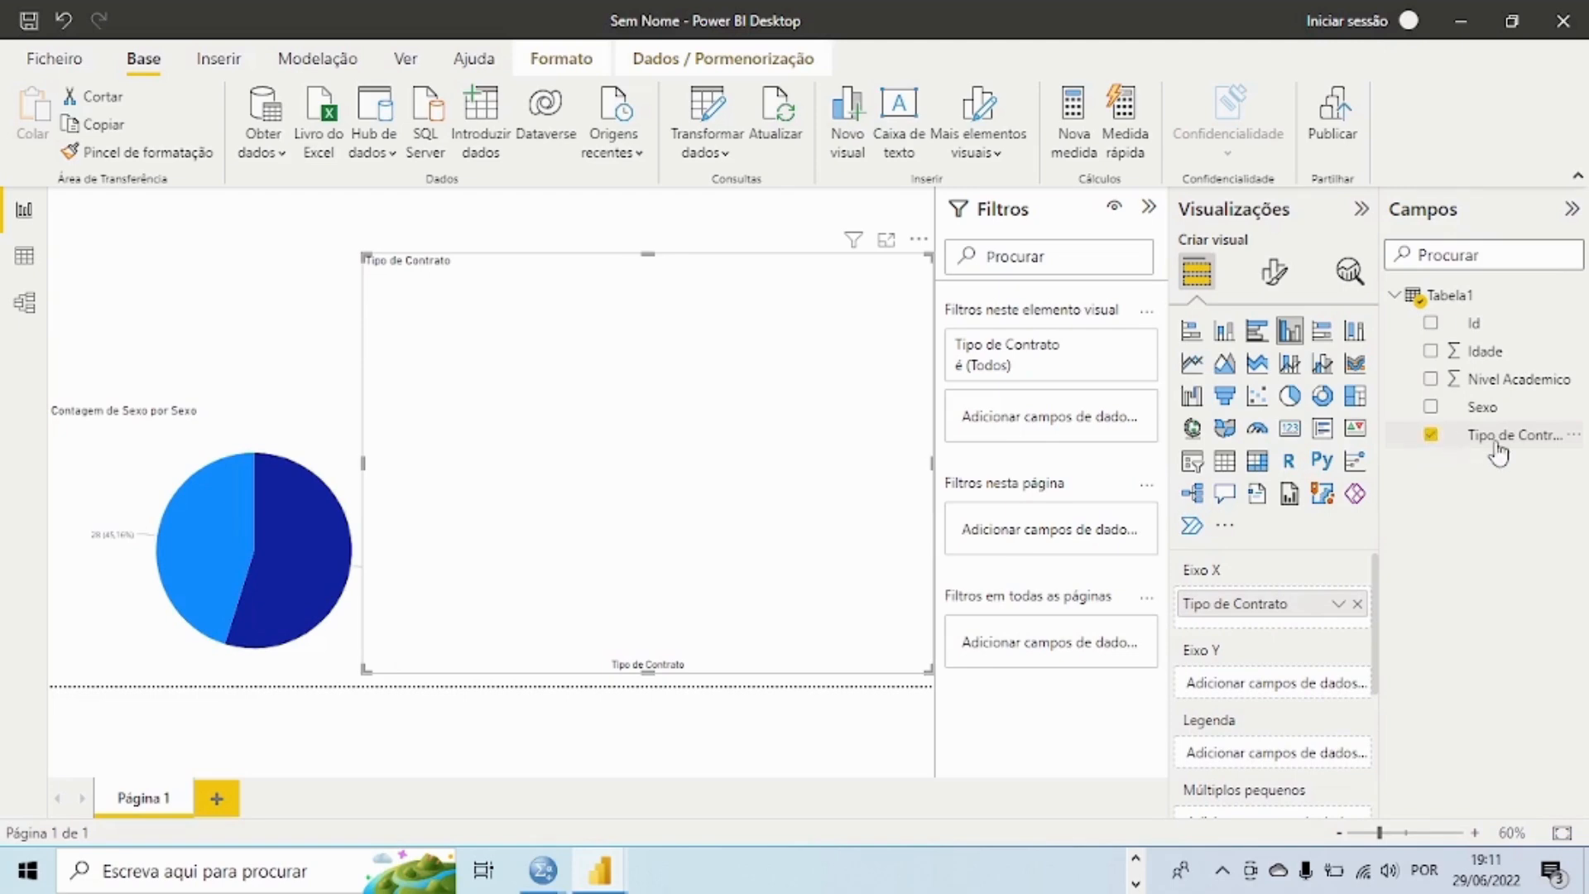
pyautogui.moveTo(1480, 449); pyautogui.dragTo(1287, 765)
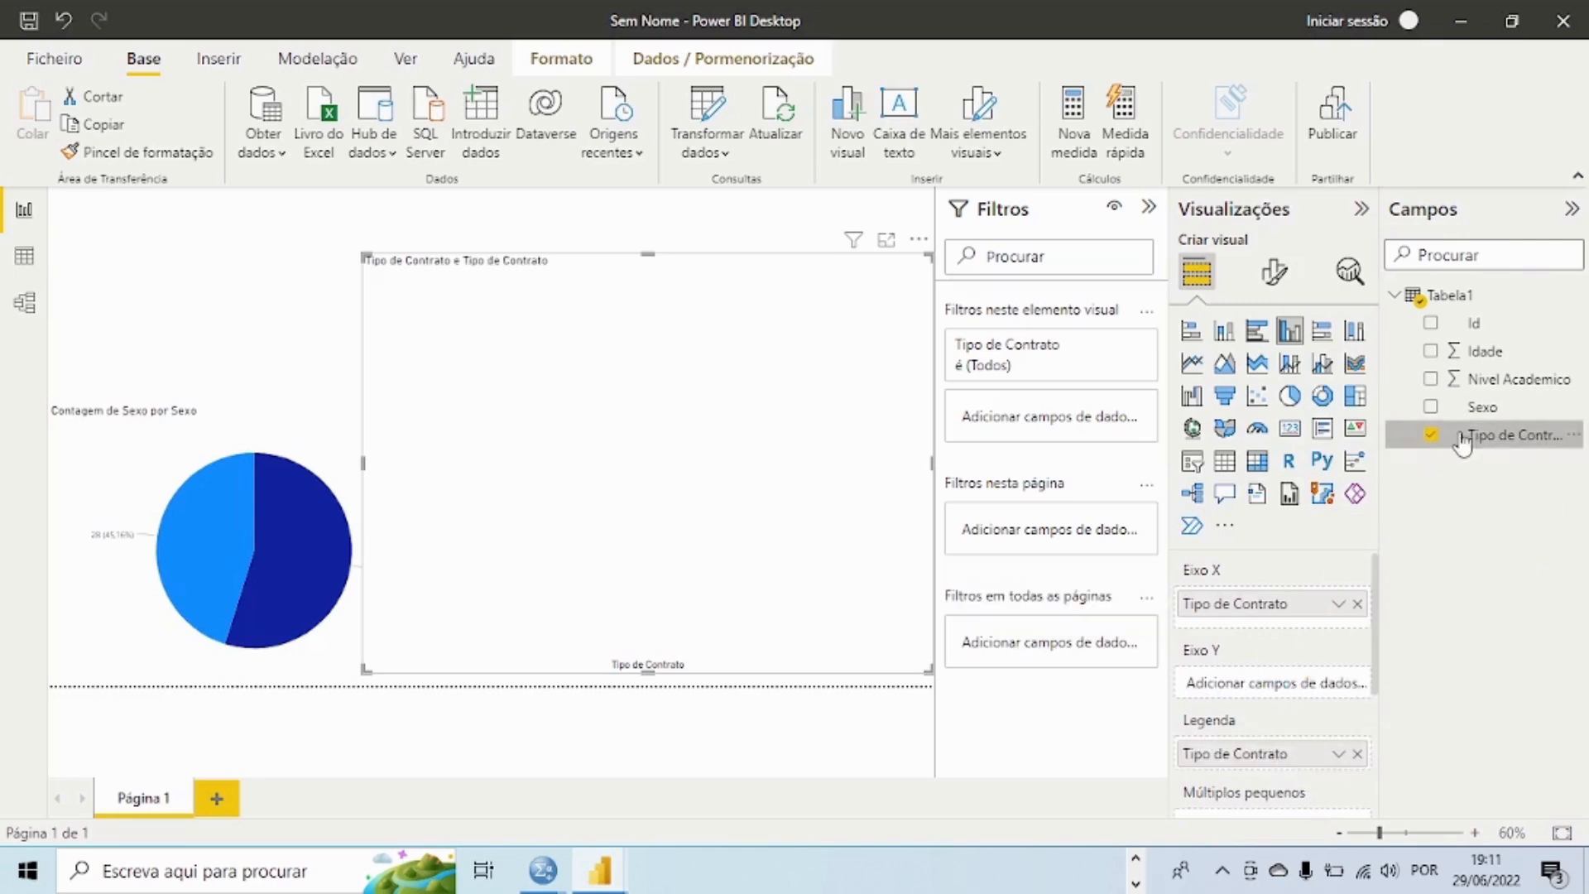
pyautogui.moveTo(1473, 432); pyautogui.dragTo(1282, 720)
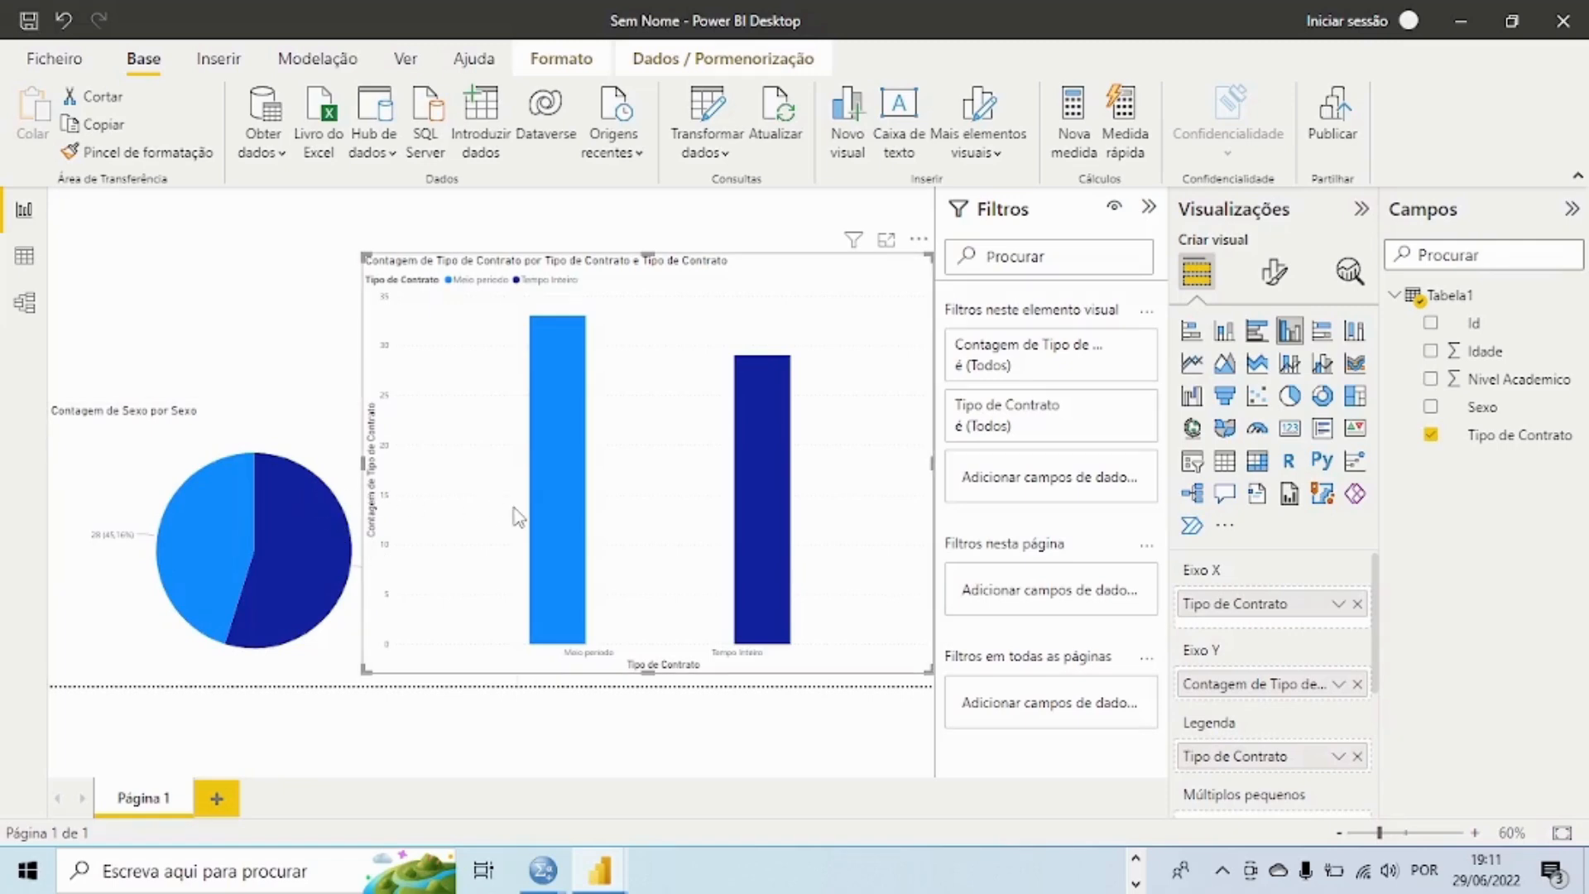
# Step: Shrink the Tipo de Contrato column chart from its upper and left edges to uncover the pie chart's legend
pyautogui.moveTo(538, 568)
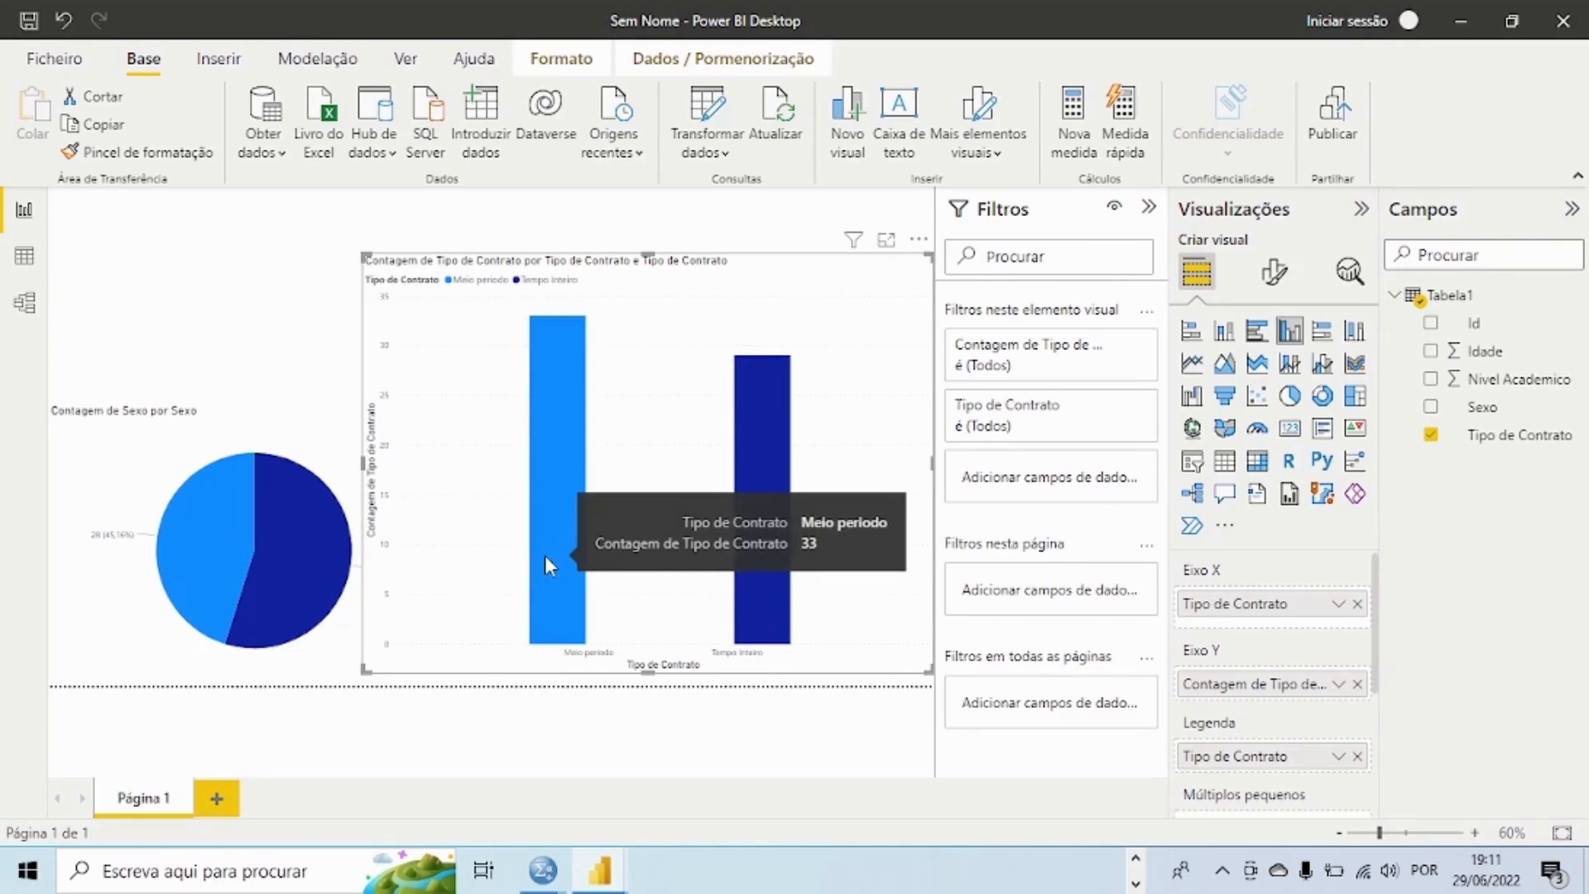
pyautogui.moveTo(786, 551)
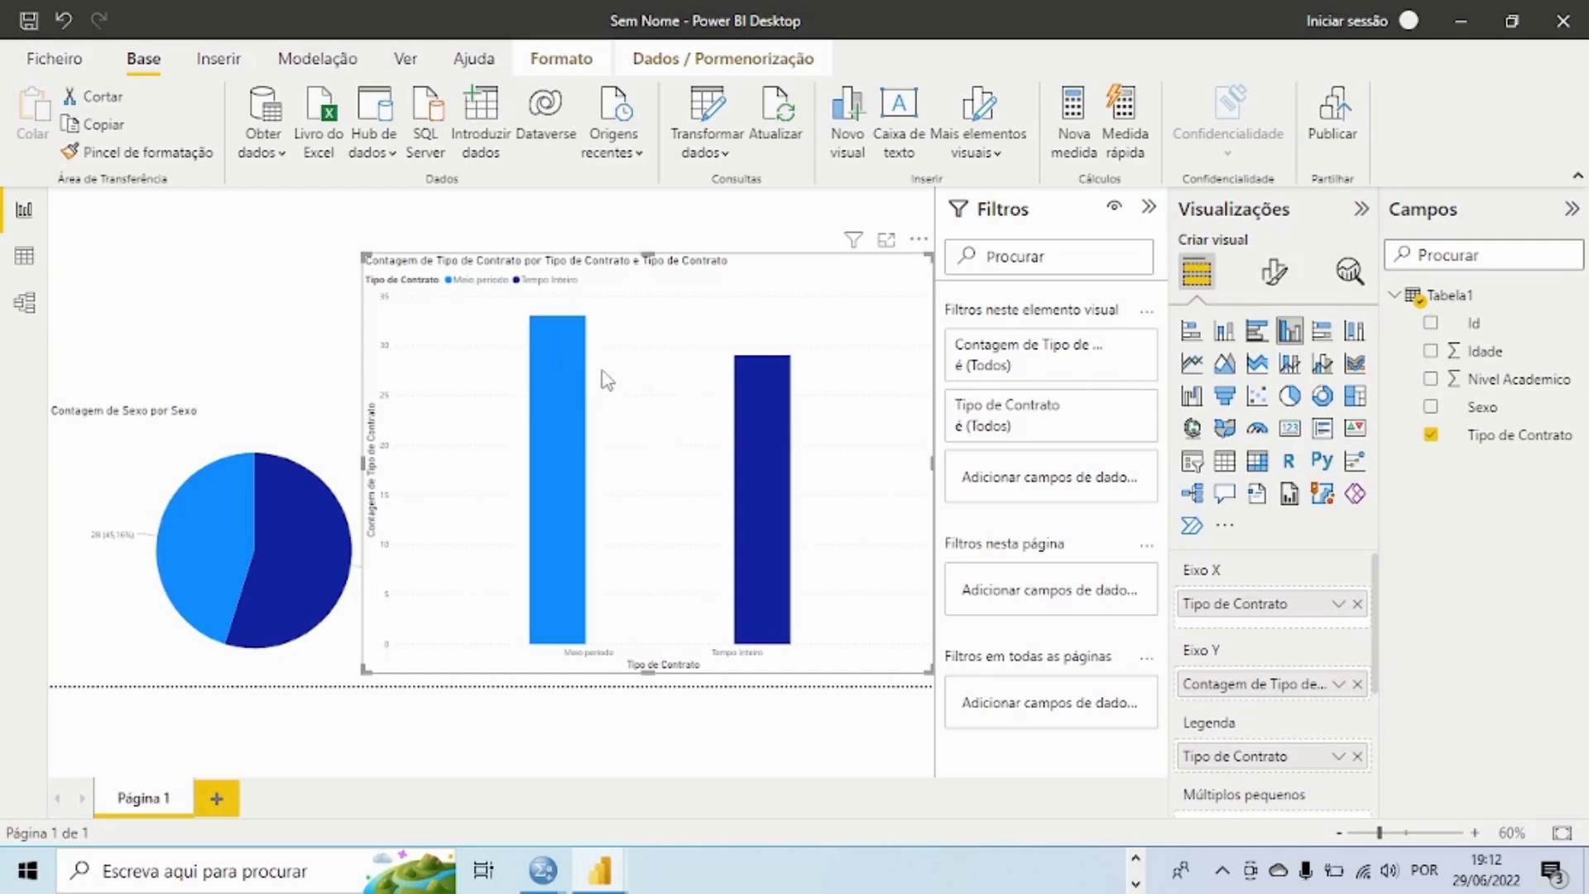
pyautogui.moveTo(566, 402)
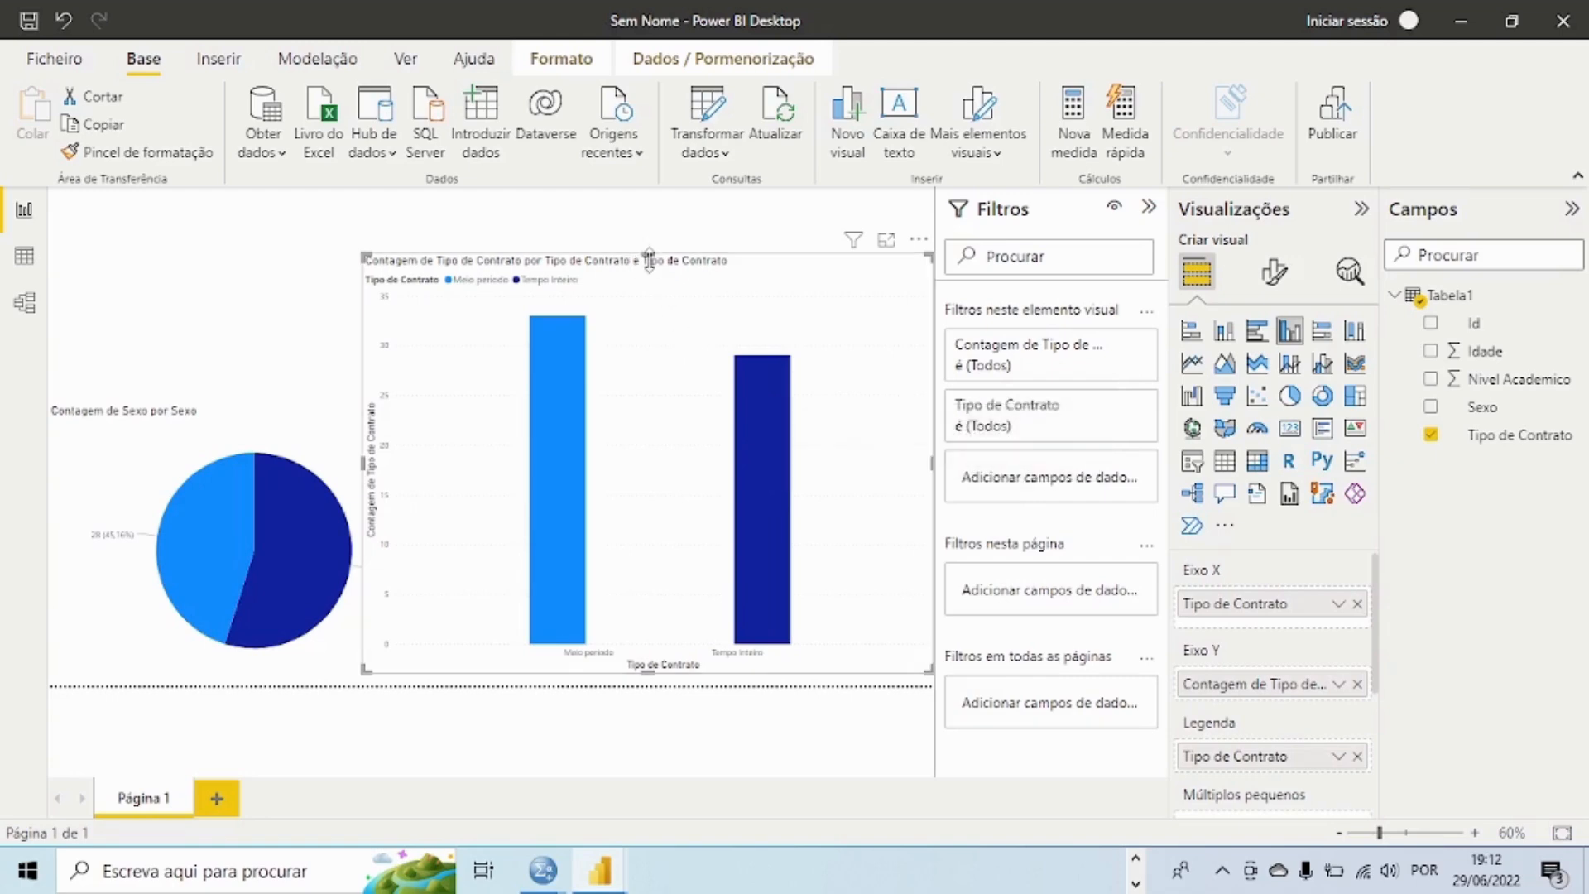
pyautogui.moveTo(649, 257); pyautogui.dragTo(674, 426)
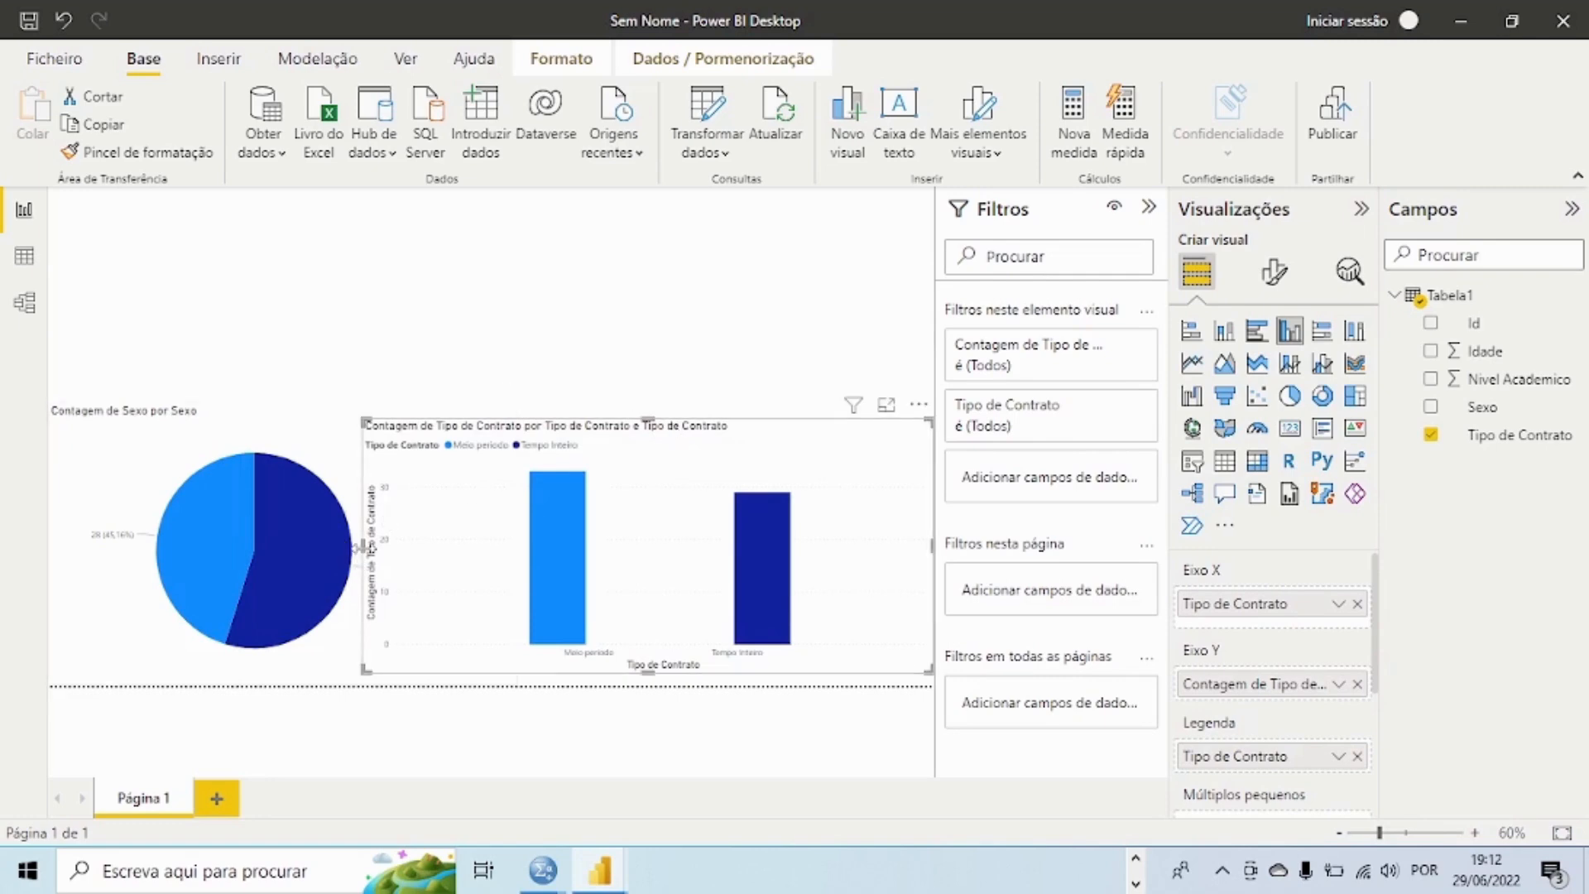
pyautogui.moveTo(365, 547); pyautogui.dragTo(507, 546)
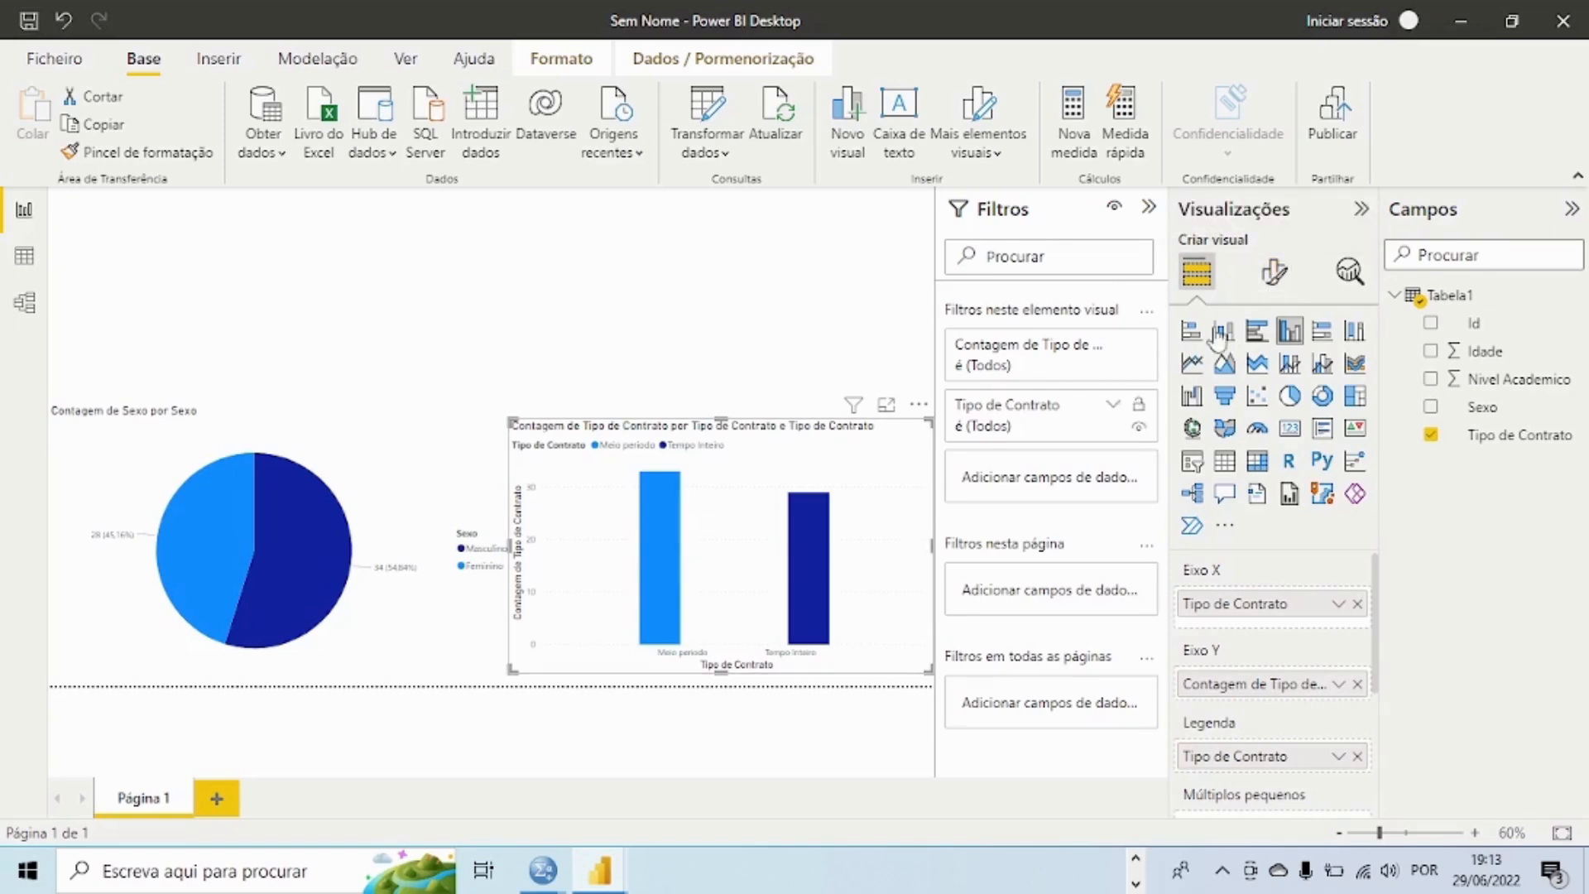
# Step: Review the visual formatting options available for the Tipo de Contrato column chart
pyautogui.click(1279, 273)
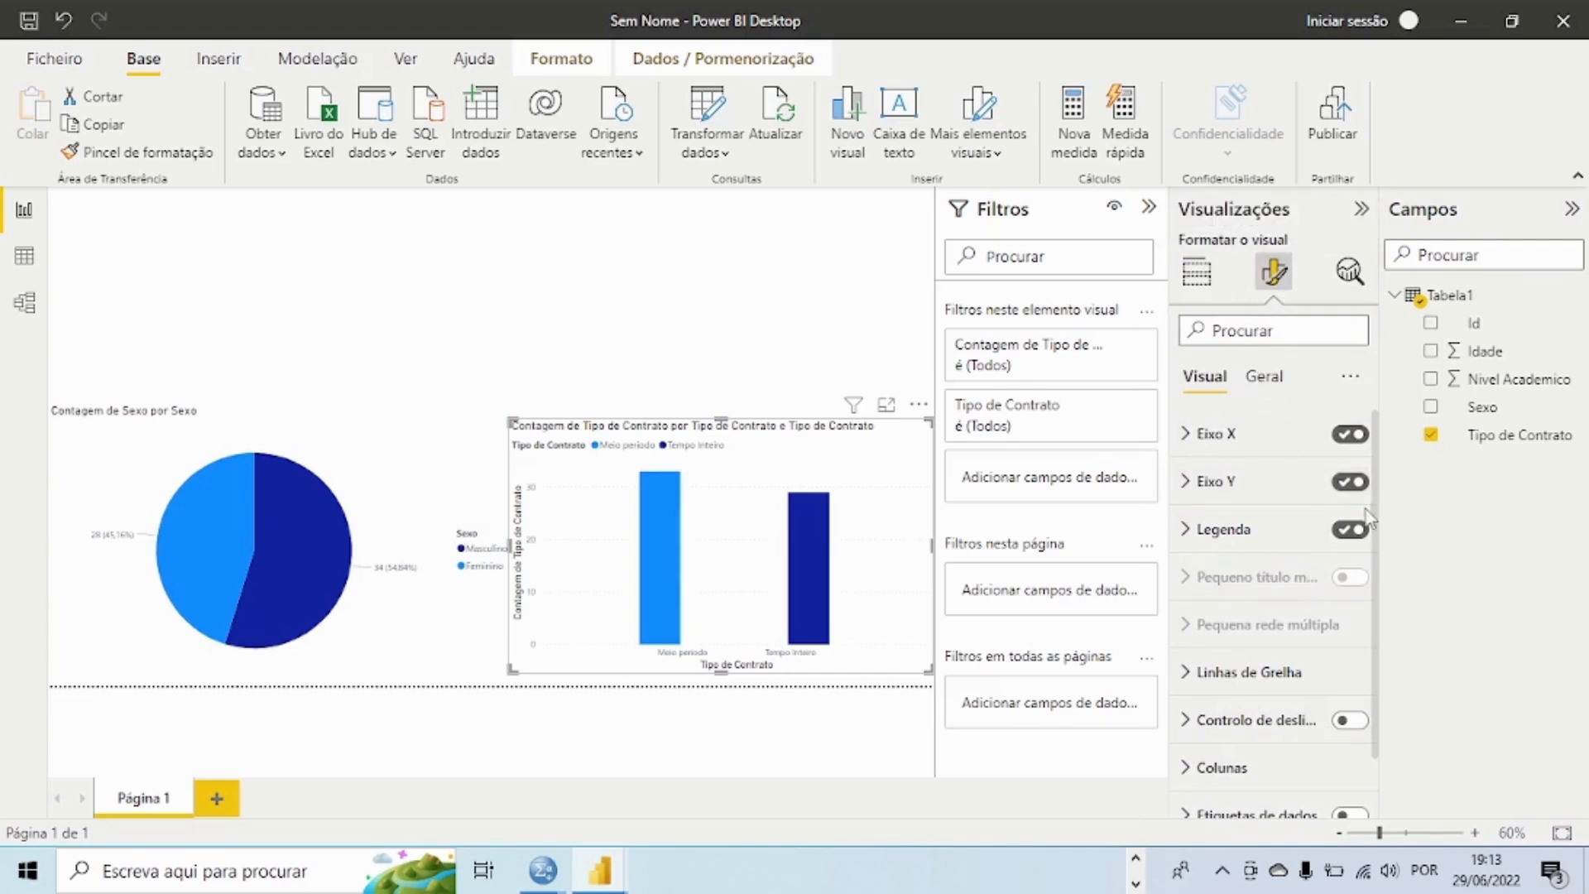
pyautogui.scroll(-2, 1381, 538)
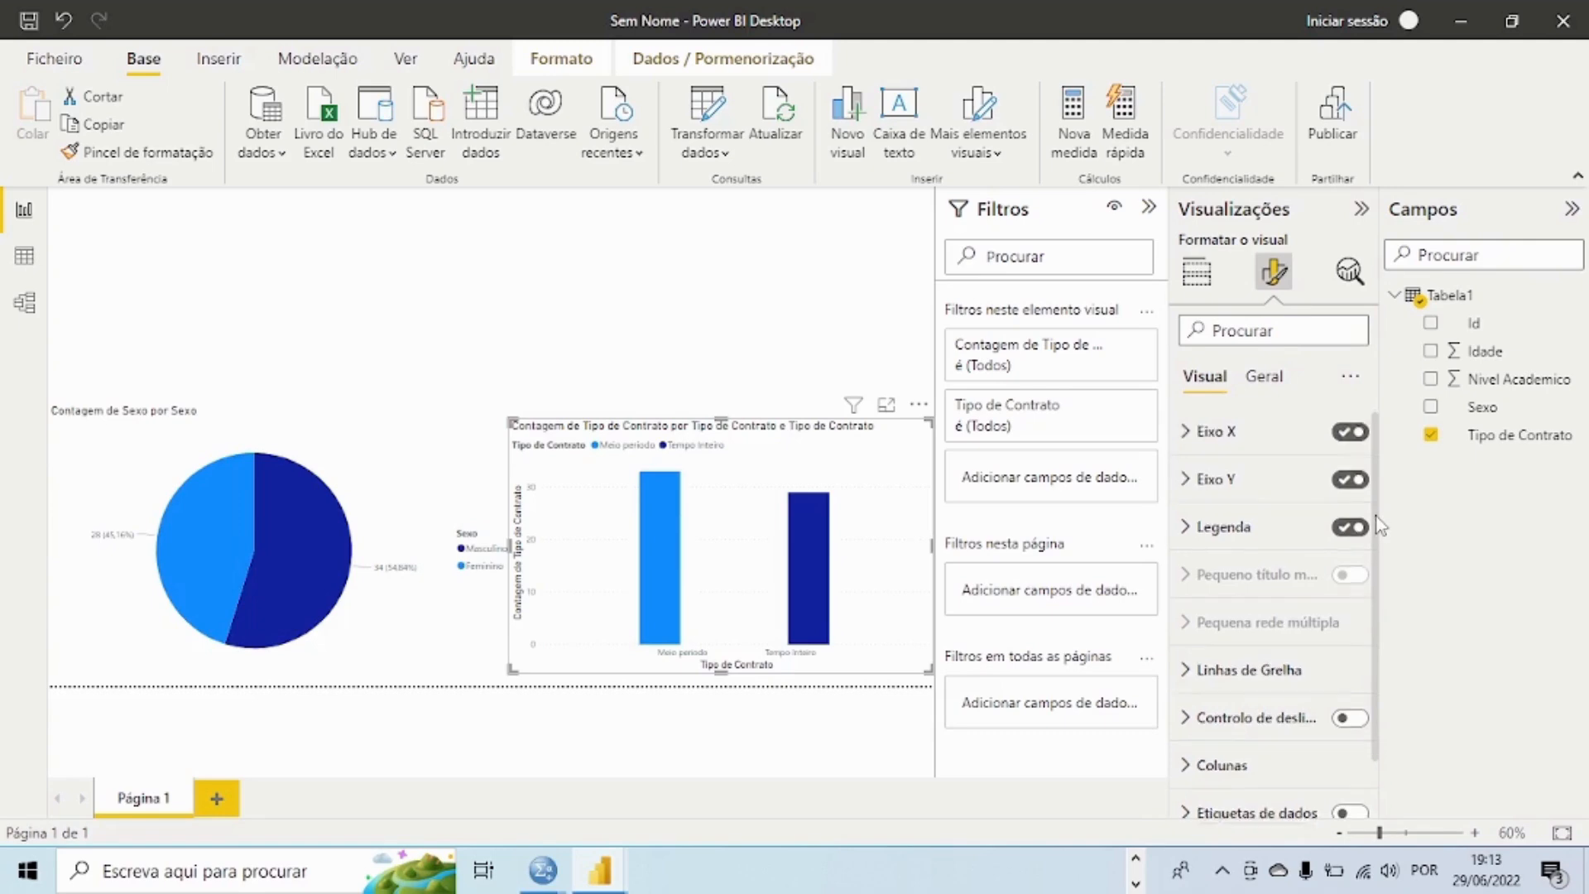
pyautogui.scroll(-2, 1374, 562)
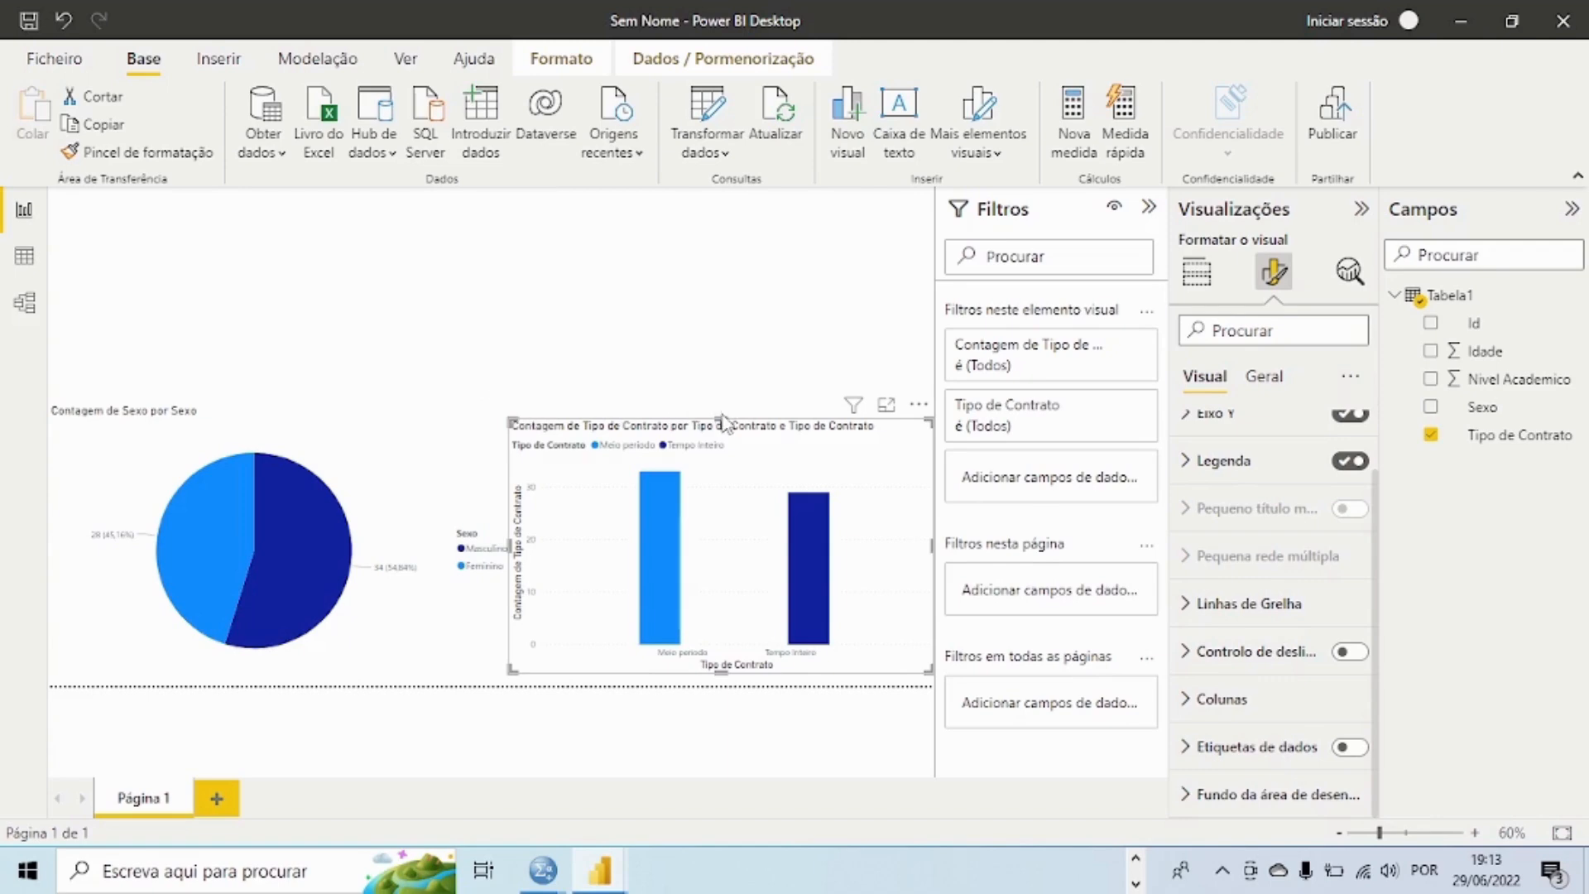
# Step: Extend the column chart and the pie chart upward to matching heights, leaving space above them on the page
pyautogui.moveTo(723, 421); pyautogui.dragTo(702, 323)
pyautogui.click(383, 418)
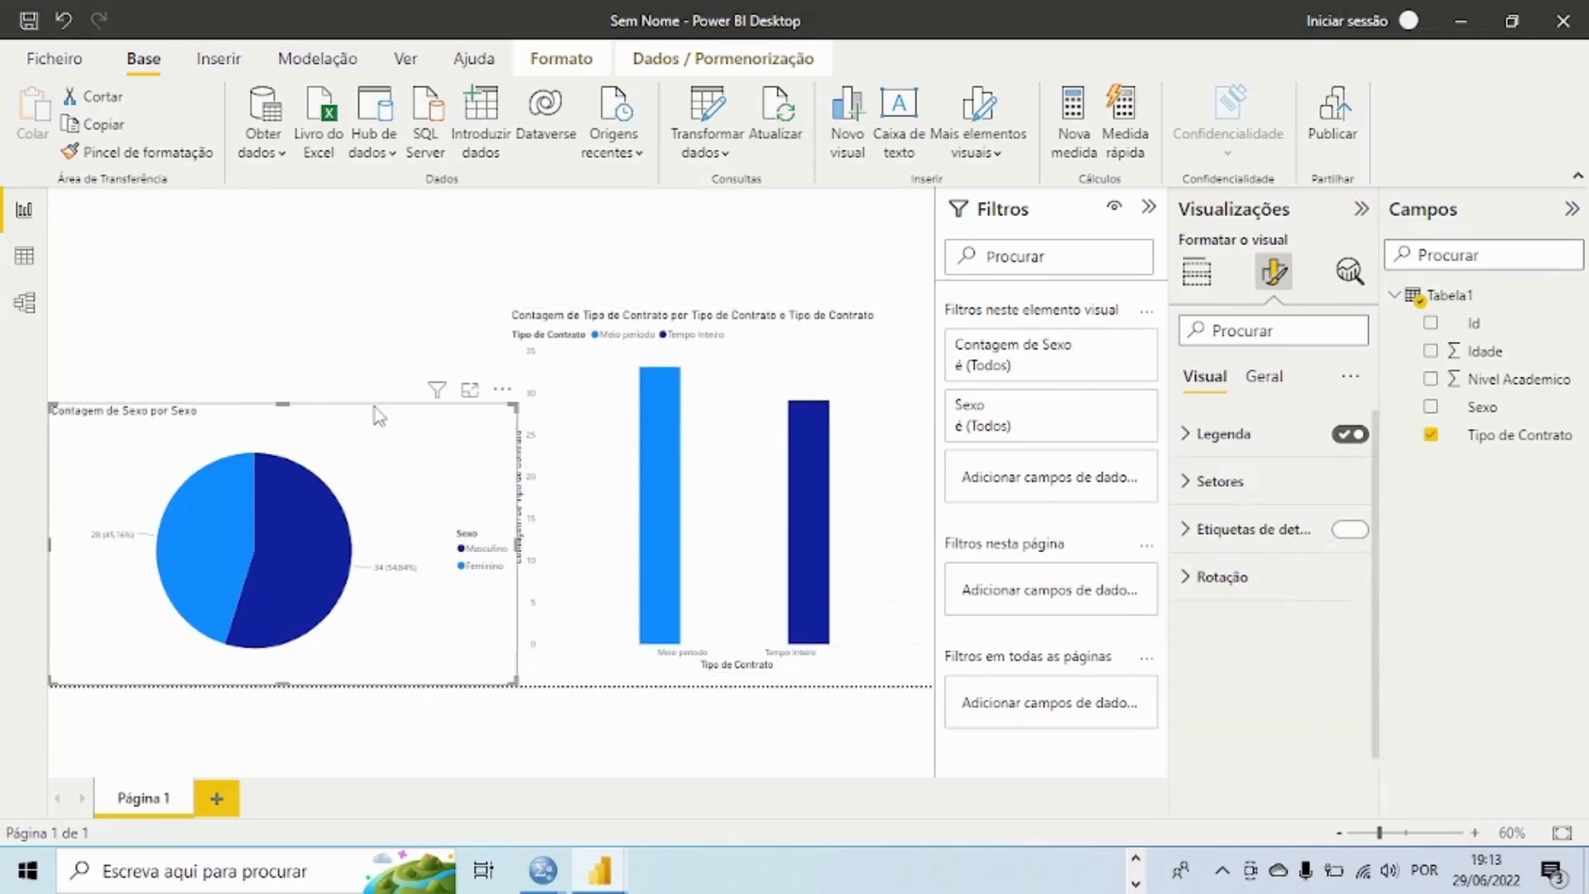
pyautogui.moveTo(285, 403); pyautogui.dragTo(285, 315)
pyautogui.click(588, 289)
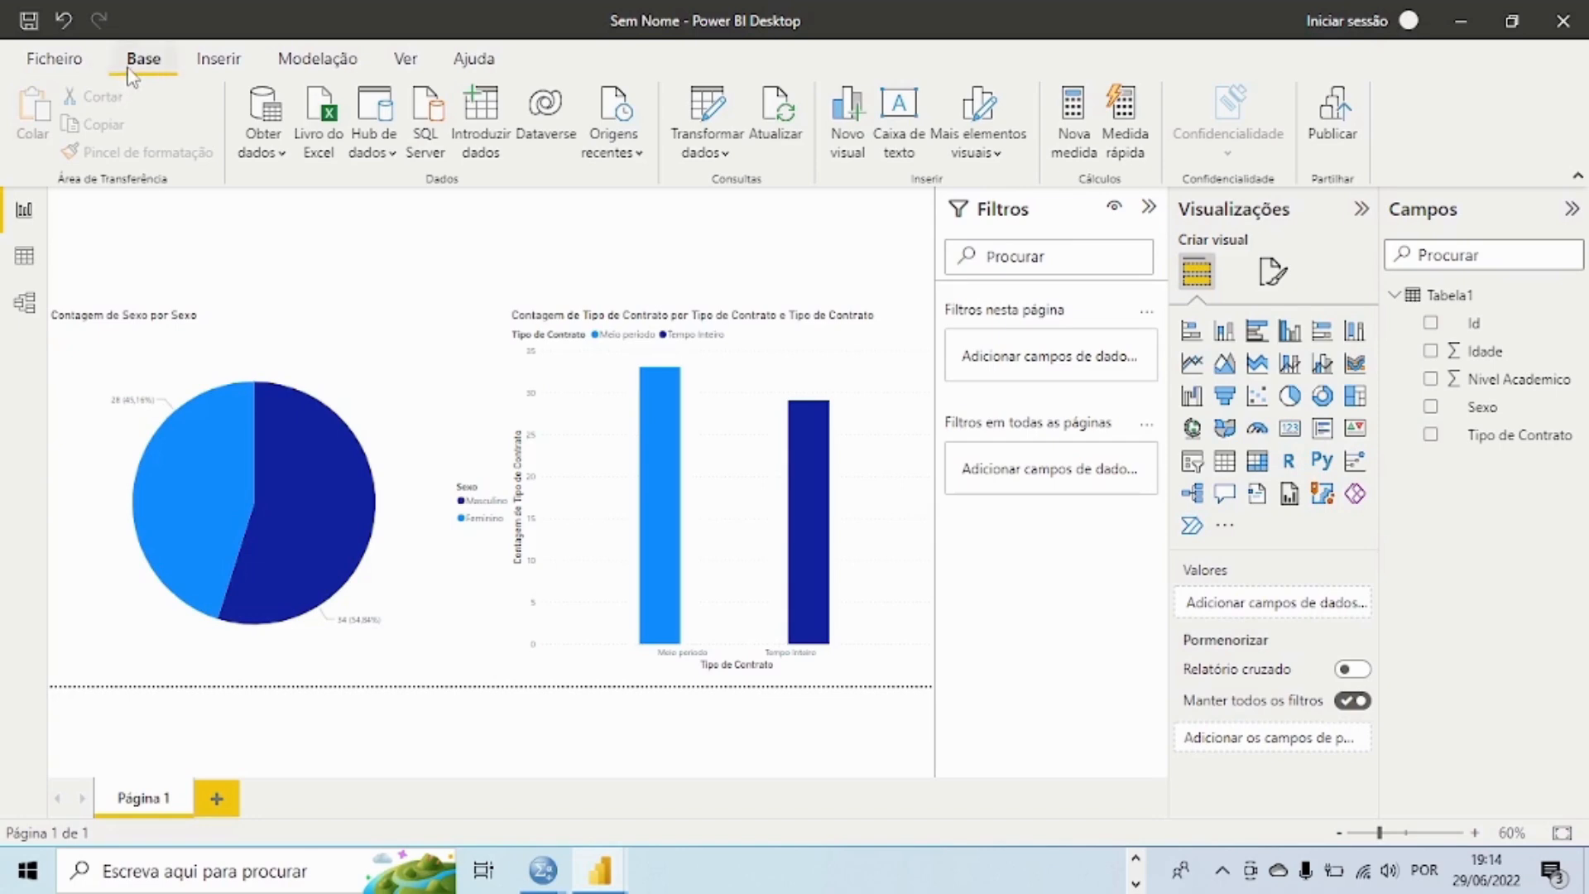
# Step: Insert a text box and resize it into a shallow banner spanning the full page width above both charts
pyautogui.click(897, 116)
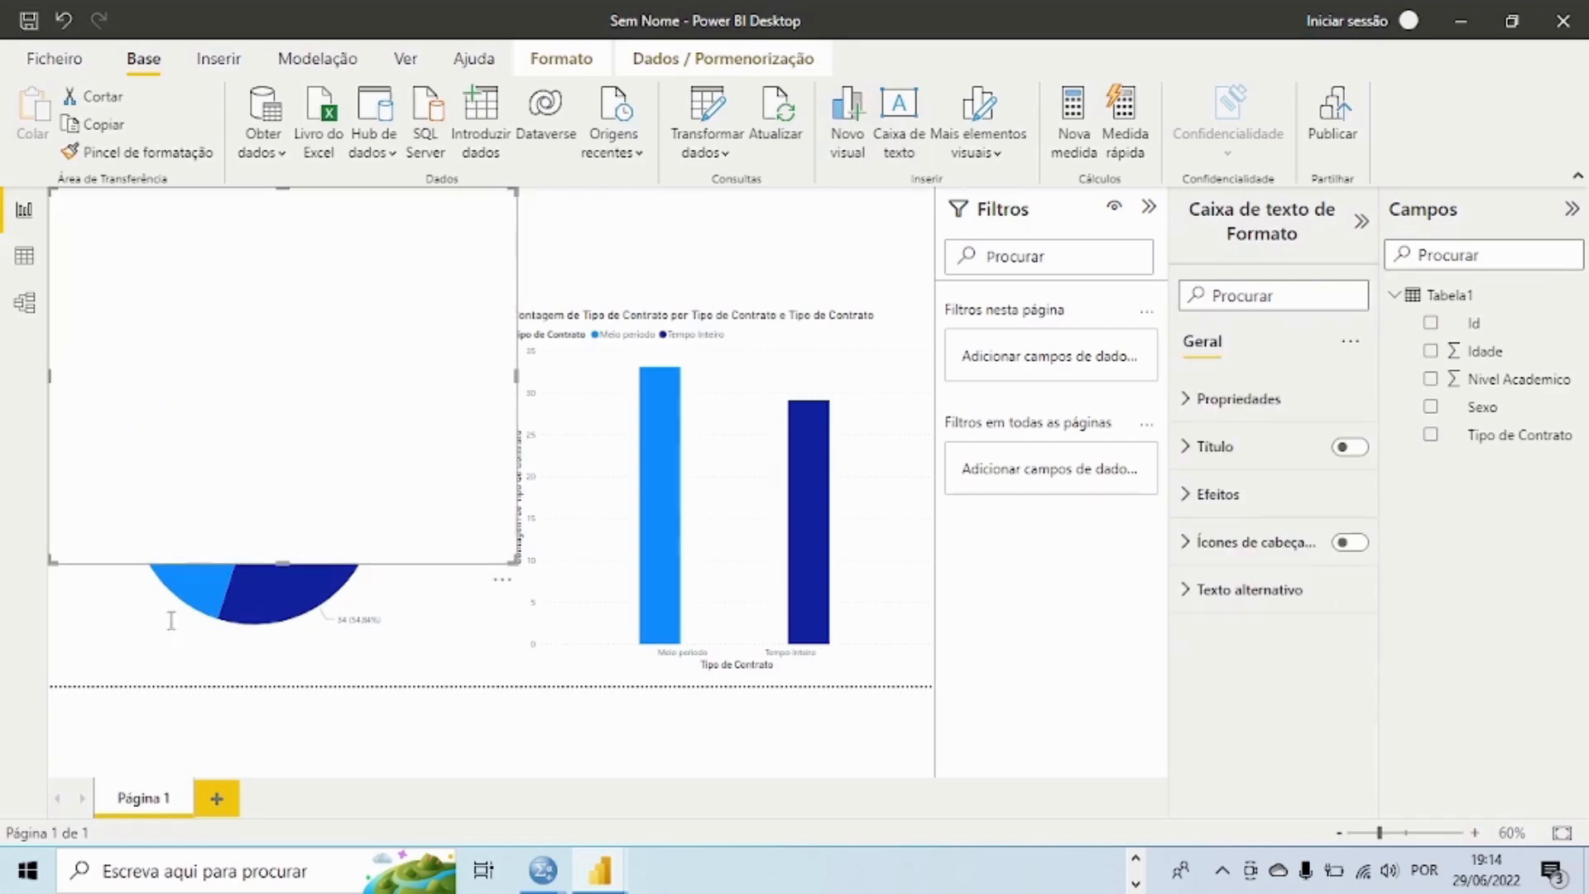
pyautogui.click(280, 530)
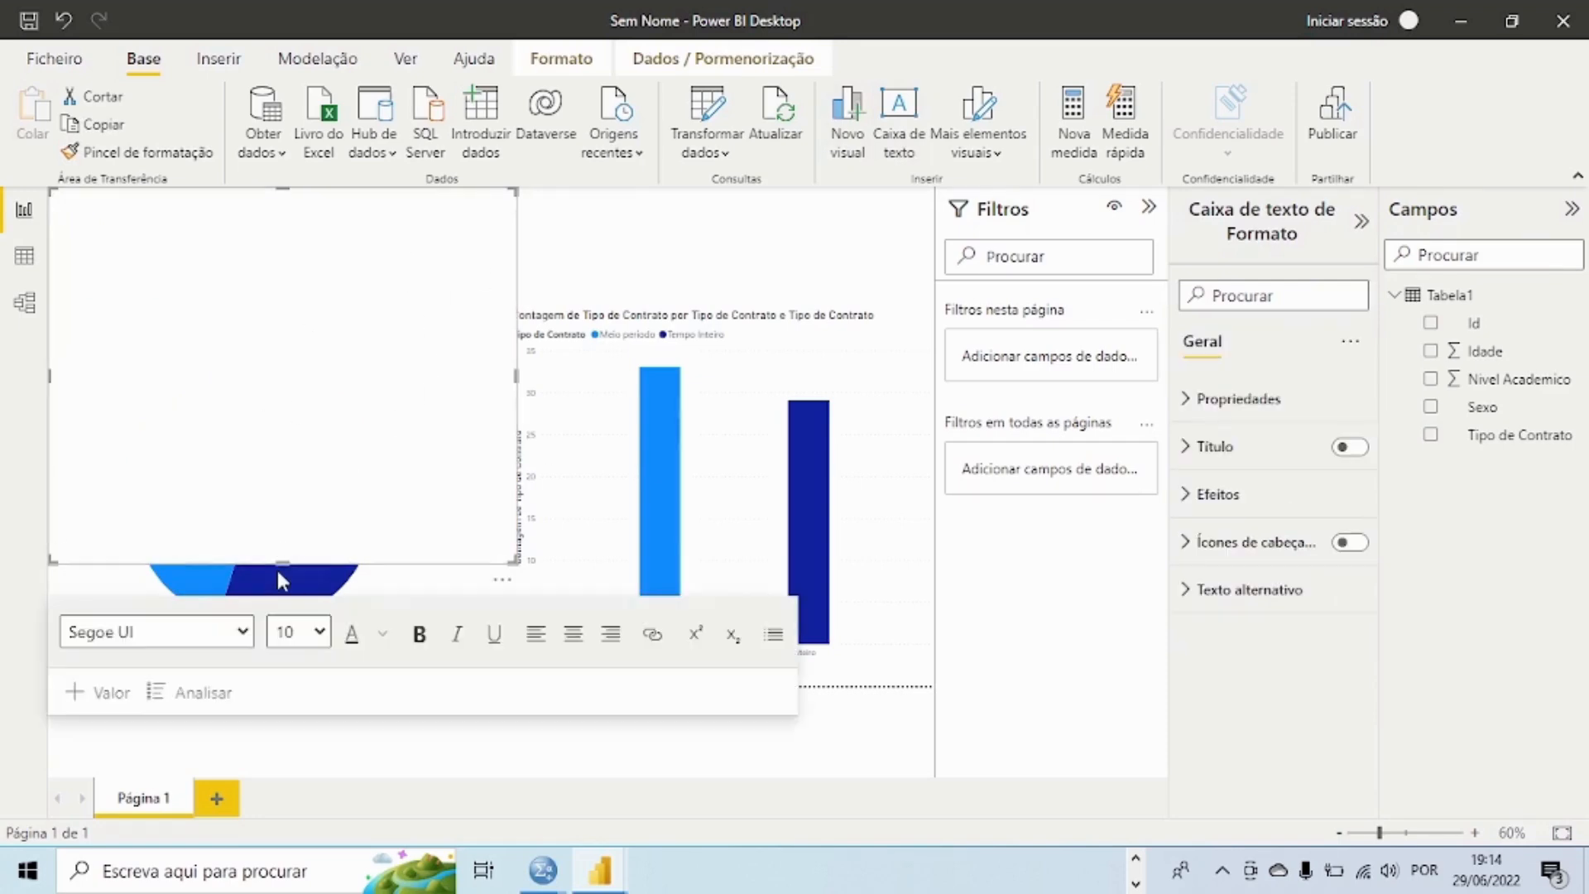
pyautogui.moveTo(277, 561); pyautogui.dragTo(306, 282)
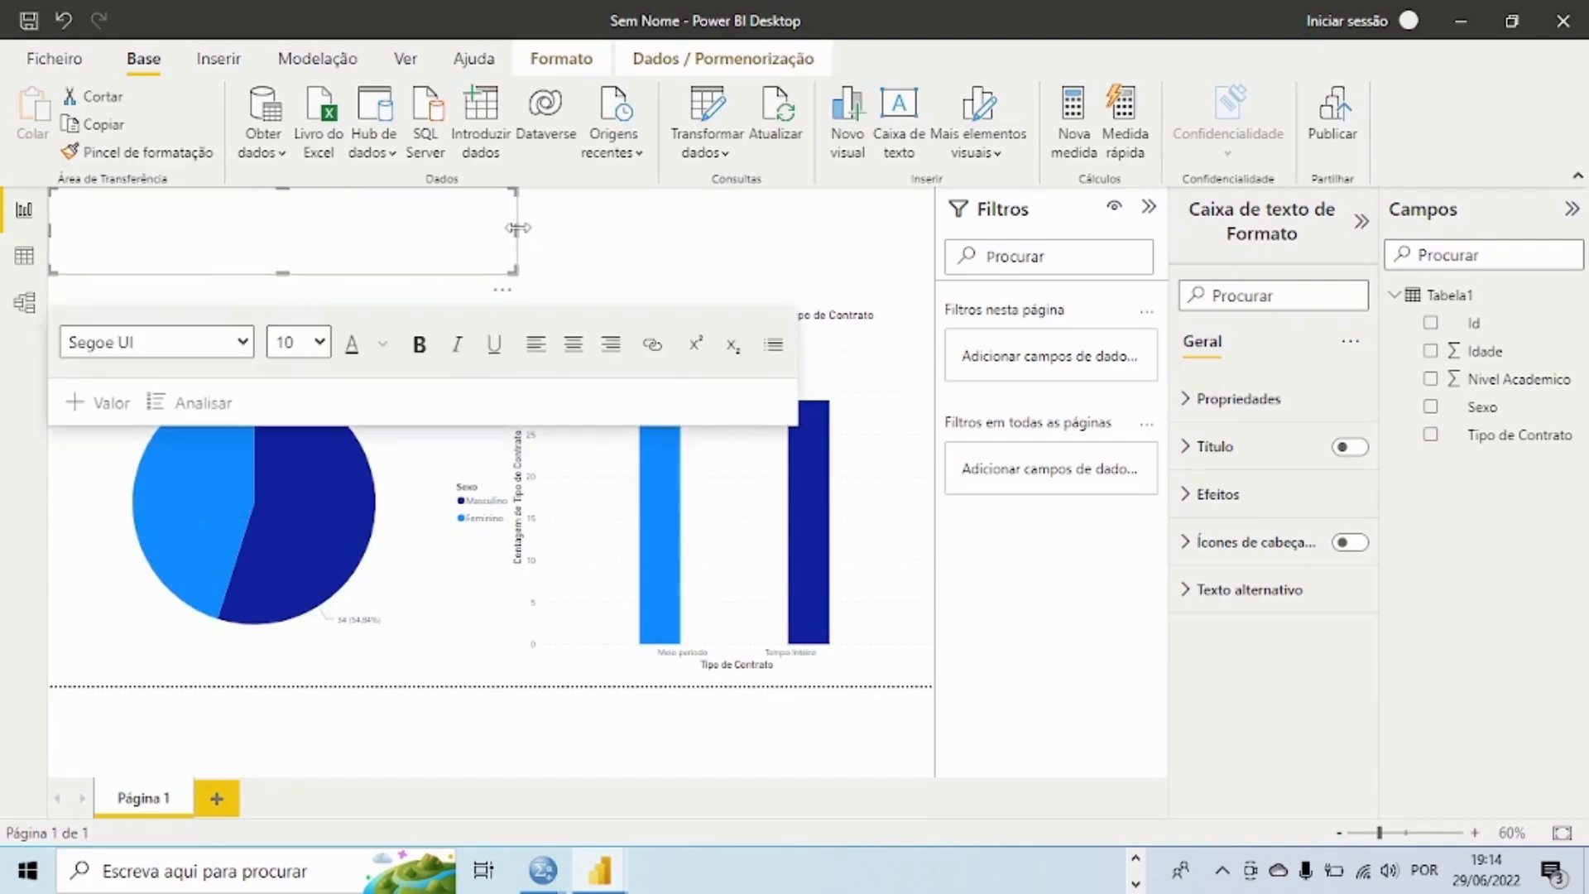
pyautogui.moveTo(517, 227); pyautogui.dragTo(941, 265)
# Step: Enter the title text "DASBOARD DO ZERO NO POWER bi" in the text box
pyautogui.click(215, 226)
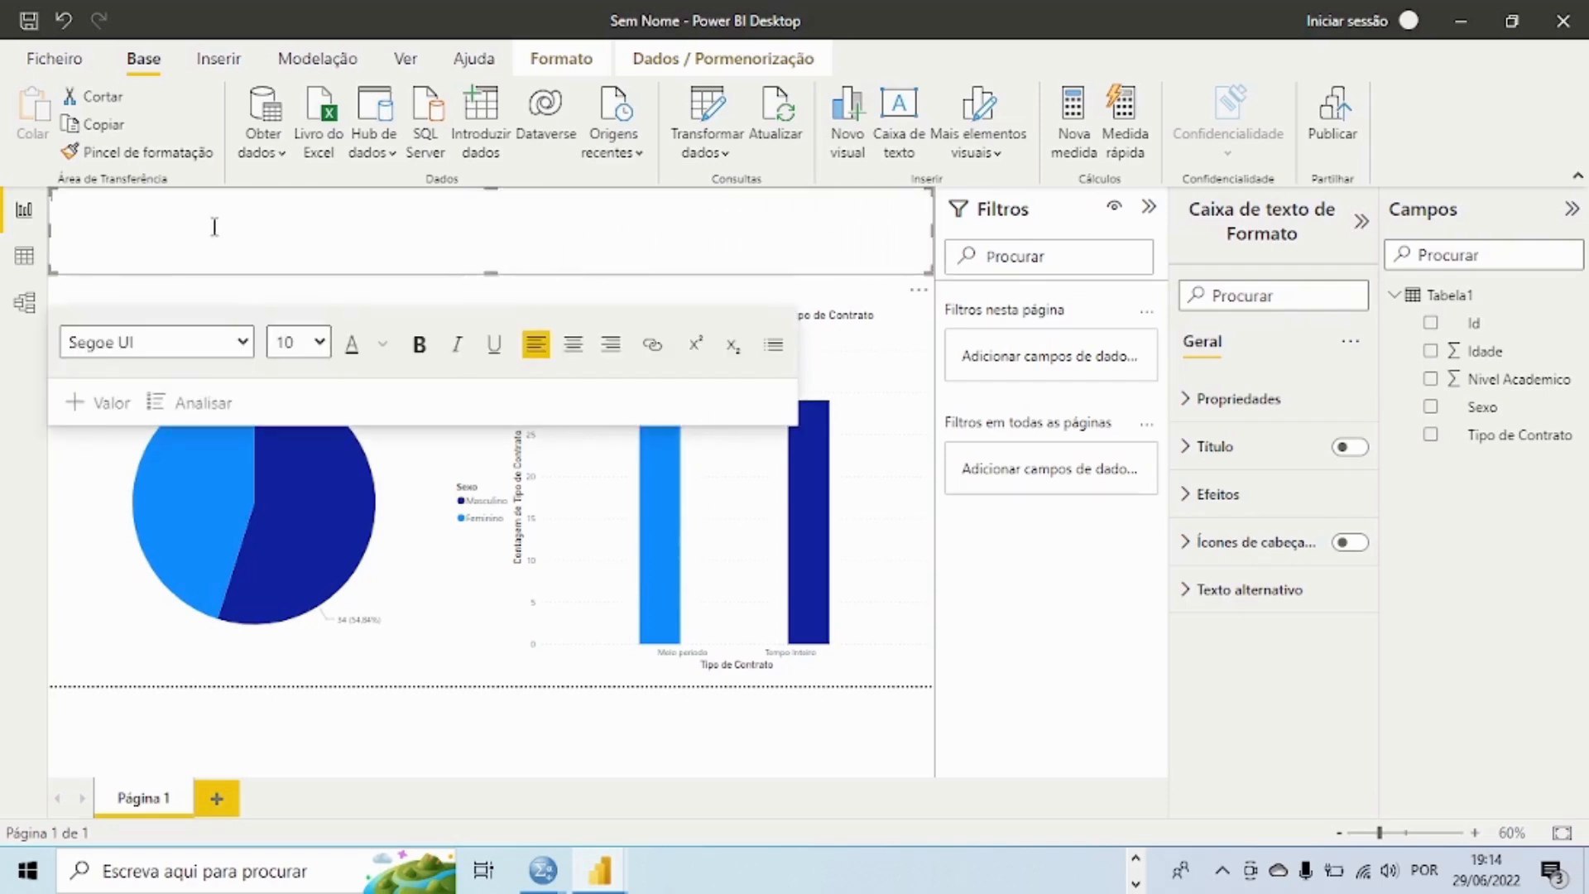
pyautogui.write('D')
pyautogui.write('a')
pyautogui.write('s')
pyautogui.write('BOARD')
pyautogui.write(' DO 2')
pyautogui.write('ERO NO')
pyautogui.write(' POWE')
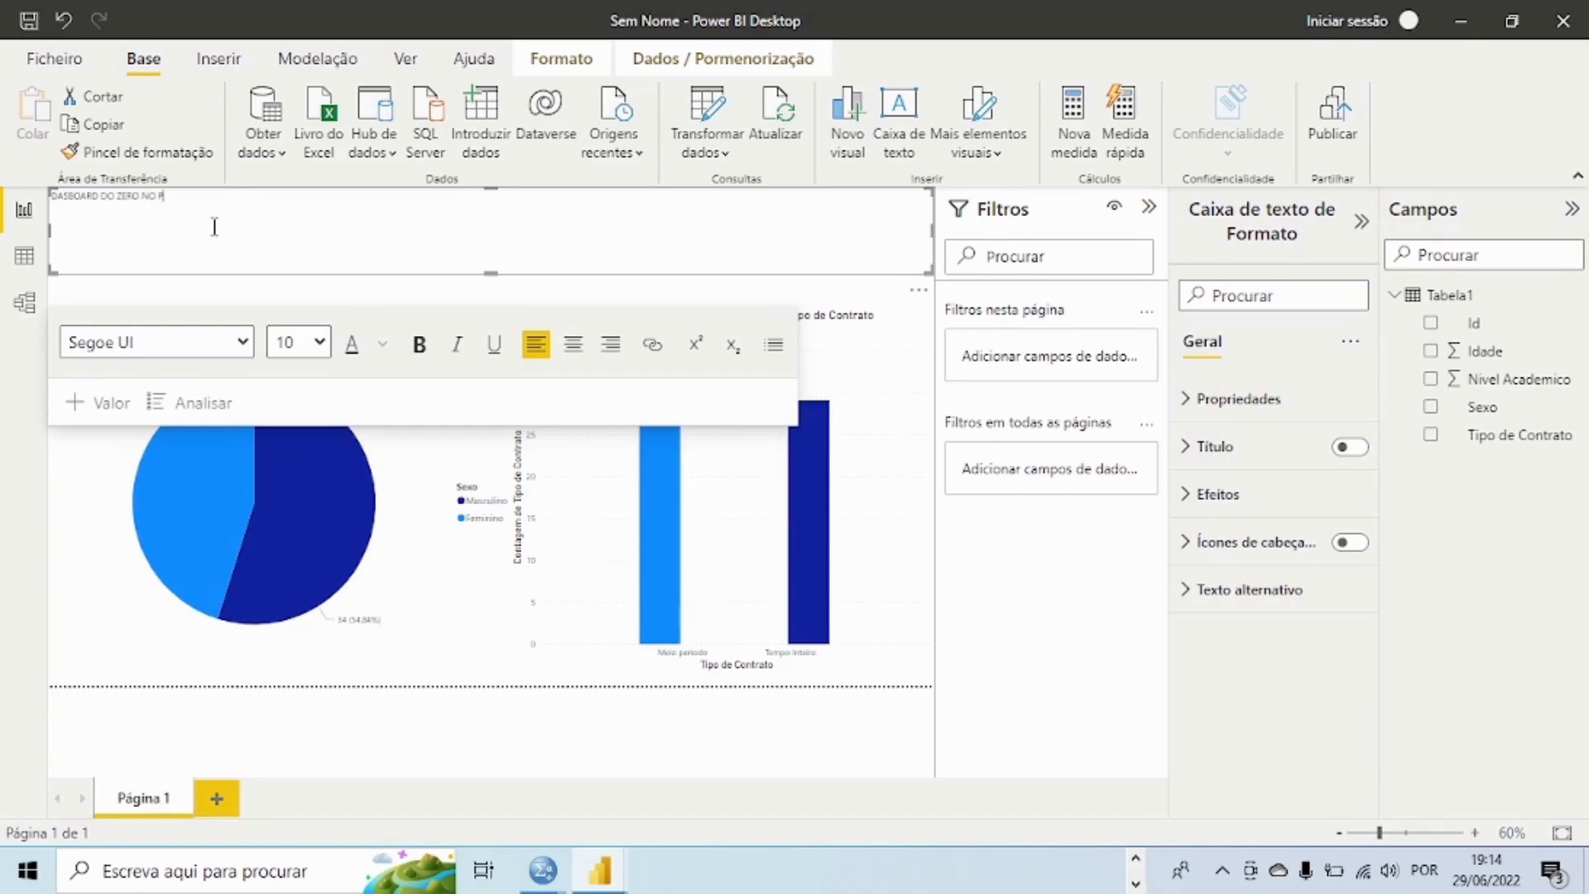
pyautogui.write('Bi')
# Step: Set the font size of the entire title text to 40
pyautogui.hotkey('ctrl', 'a')
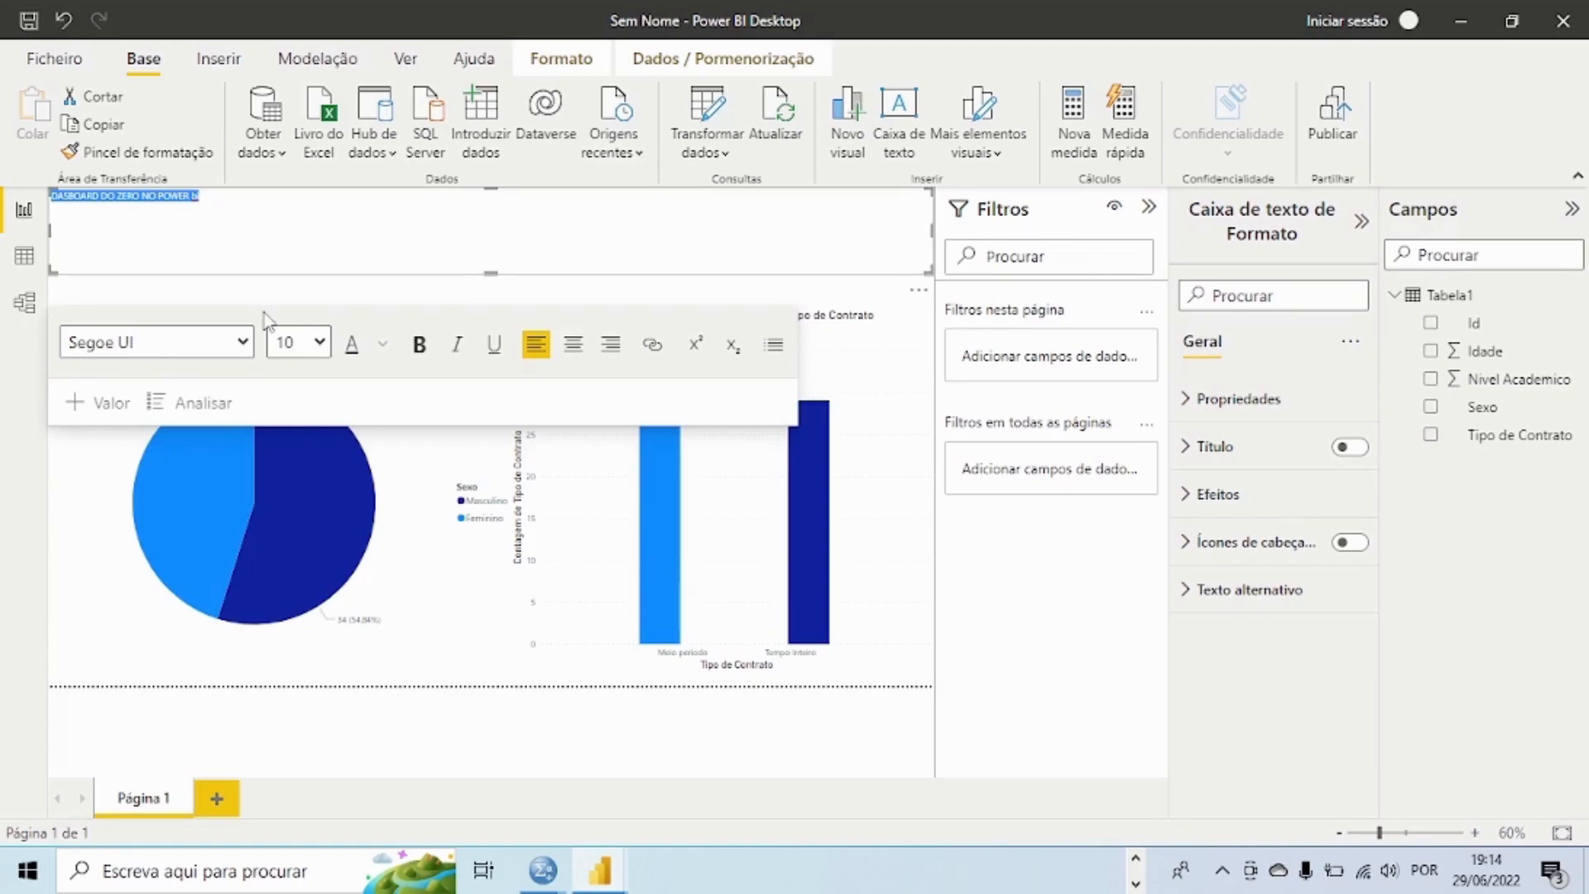
pyautogui.click(319, 342)
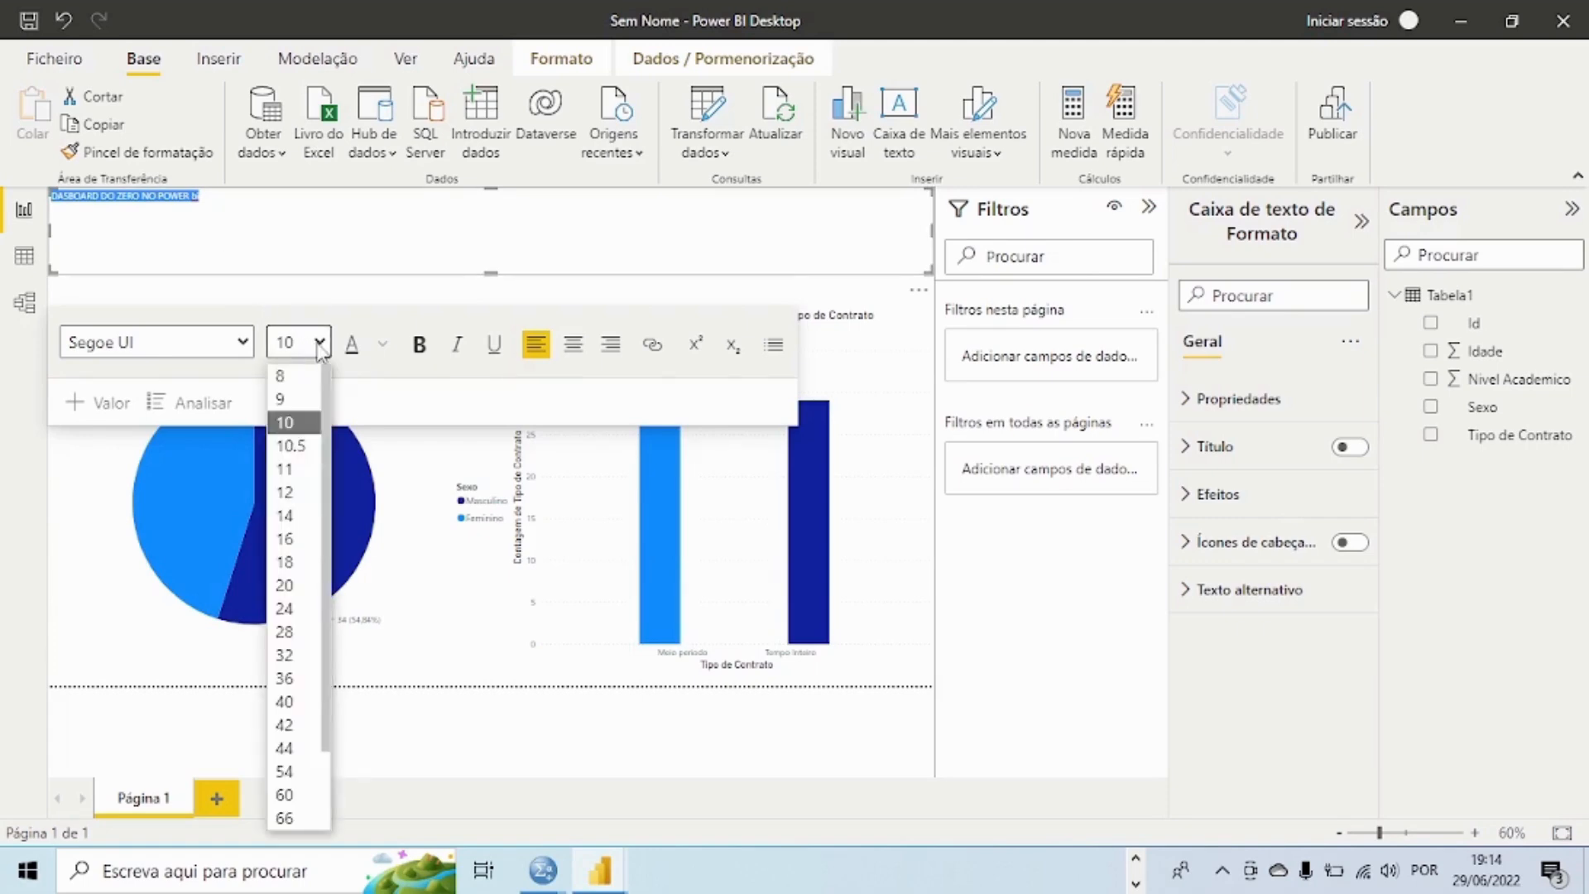
pyautogui.click(321, 350)
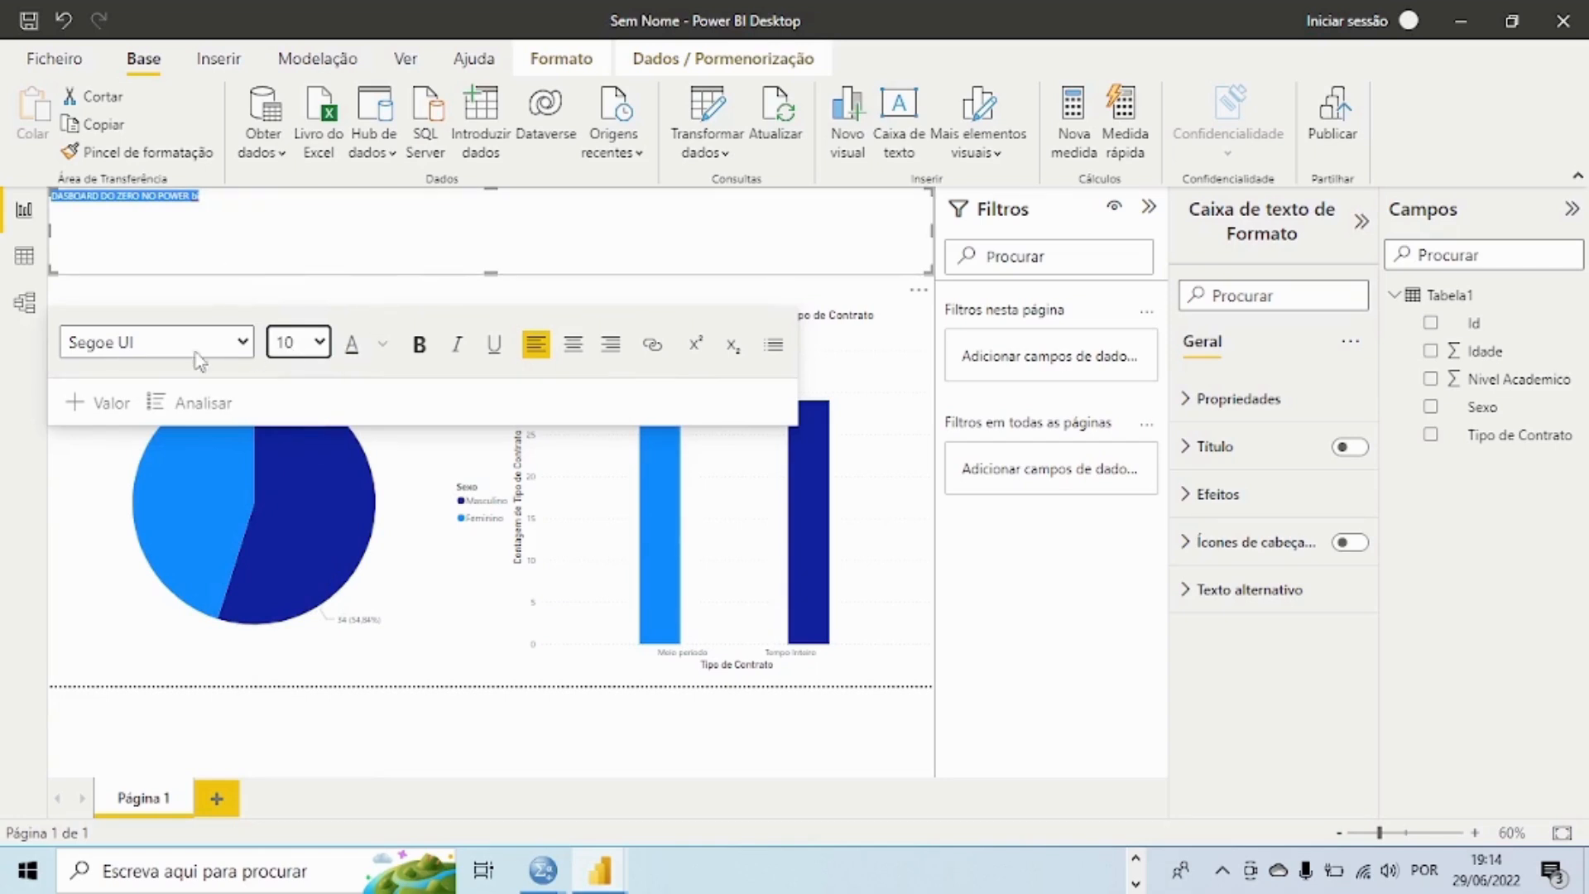
pyautogui.click(319, 344)
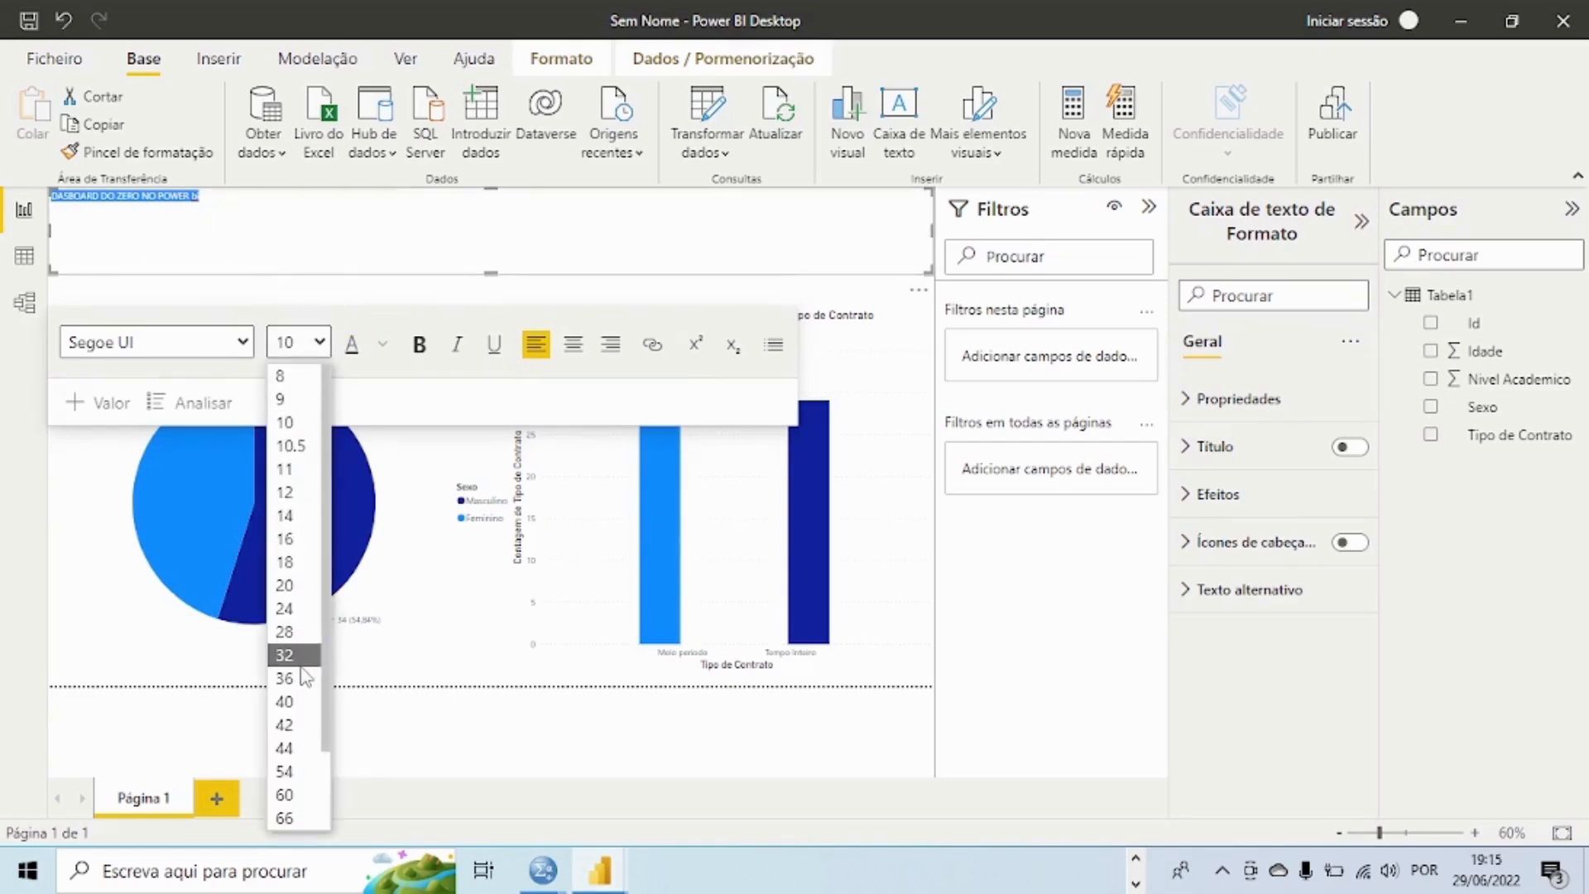
pyautogui.click(288, 704)
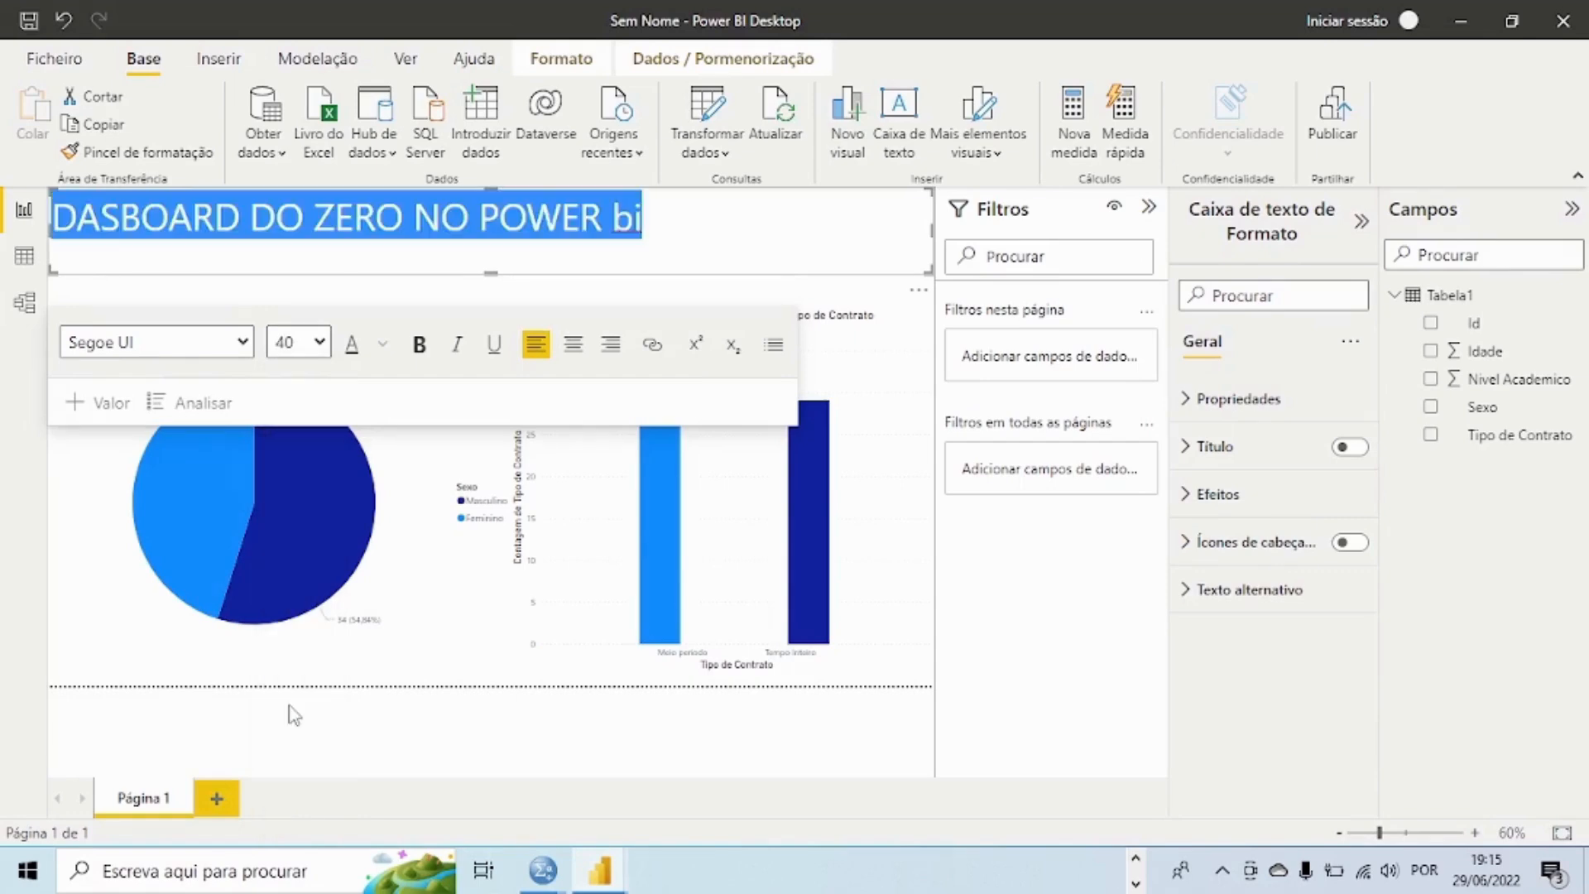
# Step: Replace the lowercase "bi" at the end of the title with "BI"
pyautogui.click(645, 217)
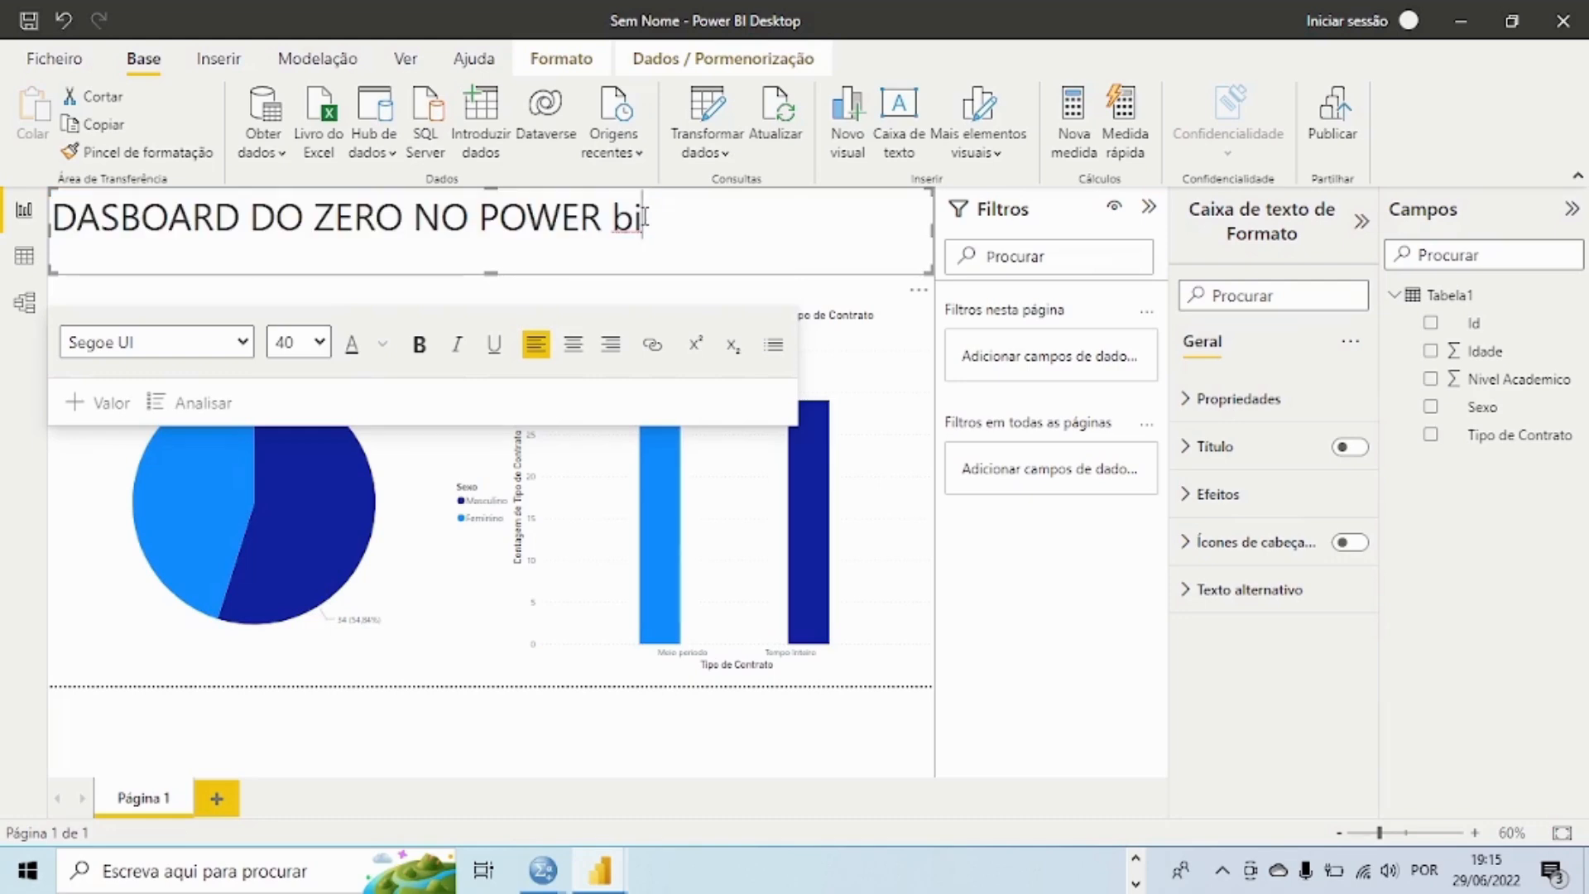
pyautogui.press('BackSpace')
pyautogui.press('BackSpace')
pyautogui.write('BI')
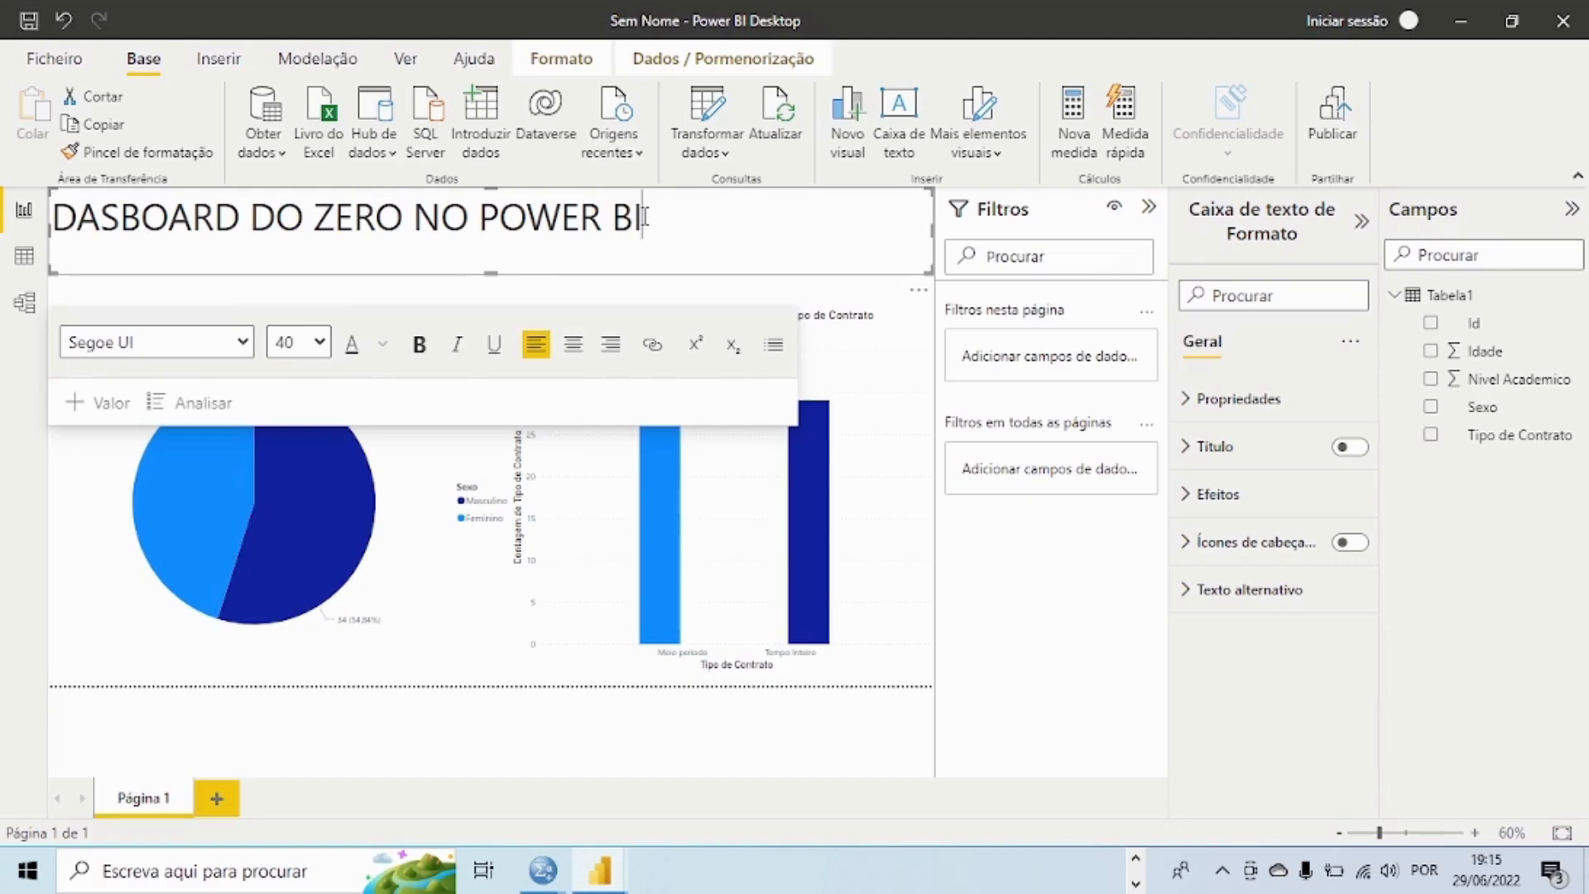
# Step: Center the title in its text box and try the Arial Black font
pyautogui.click(577, 350)
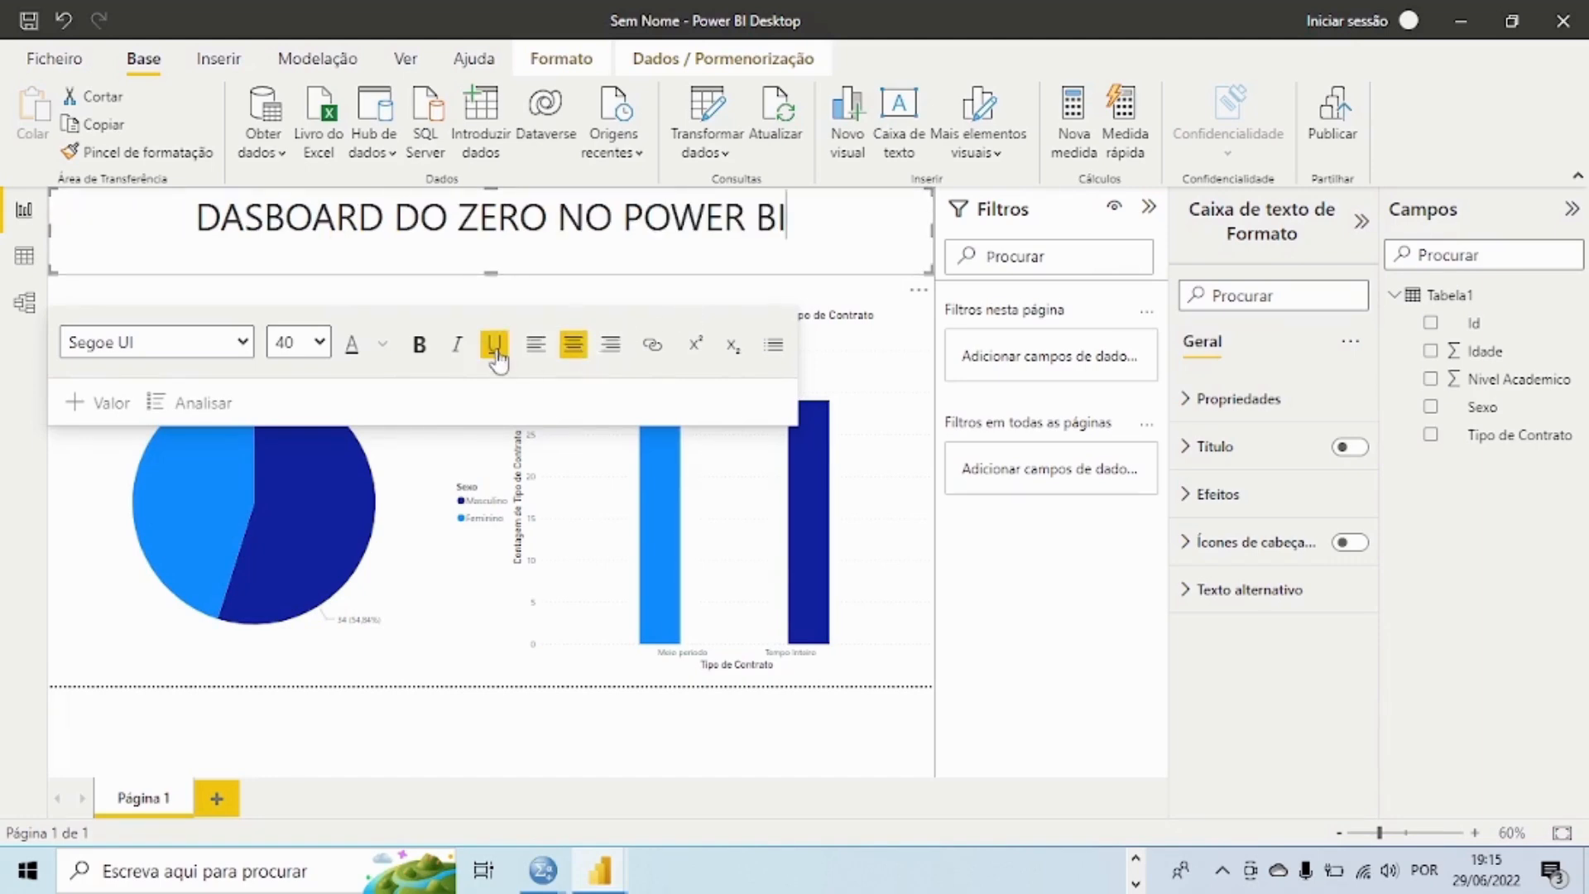
pyautogui.click(242, 343)
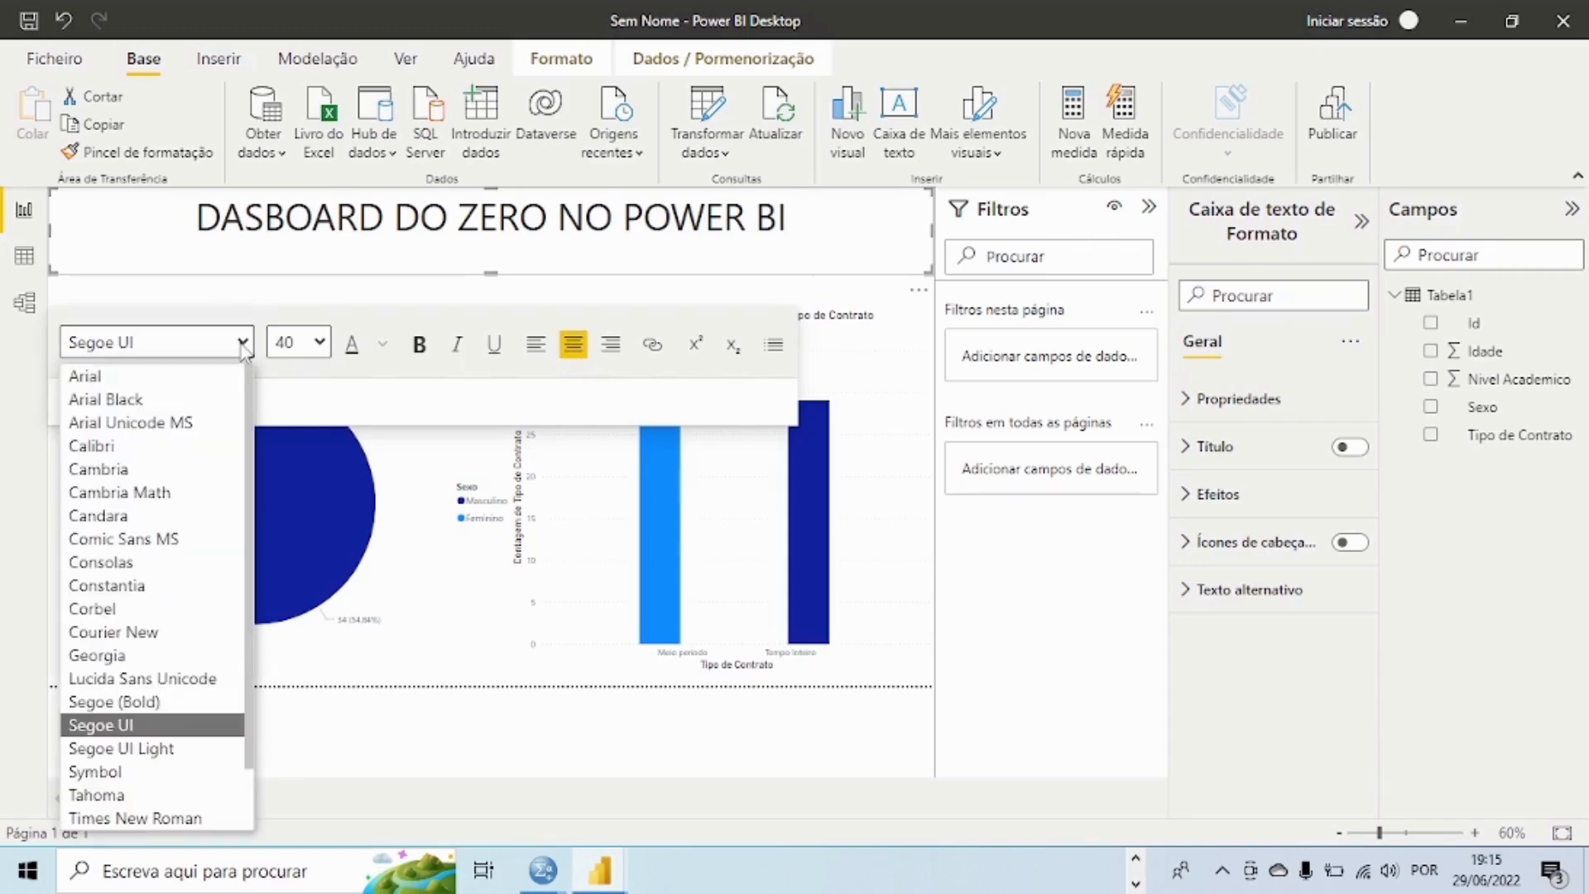
pyautogui.click(141, 400)
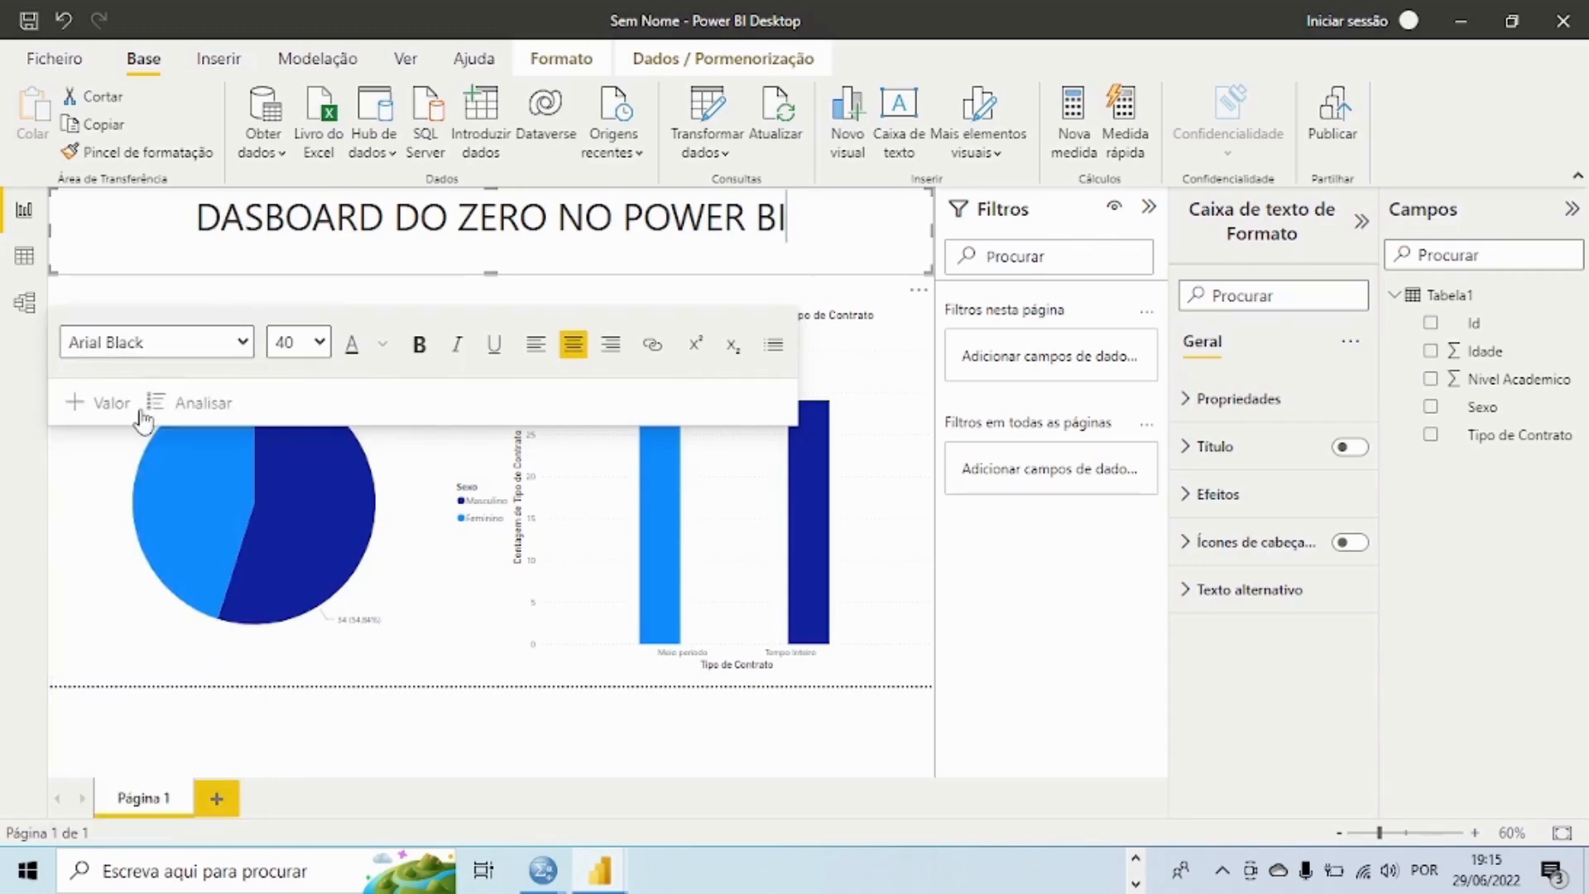
# Step: Make the whole title bold and color it with the theme's orange
pyautogui.moveTo(802, 236); pyautogui.dragTo(174, 205)
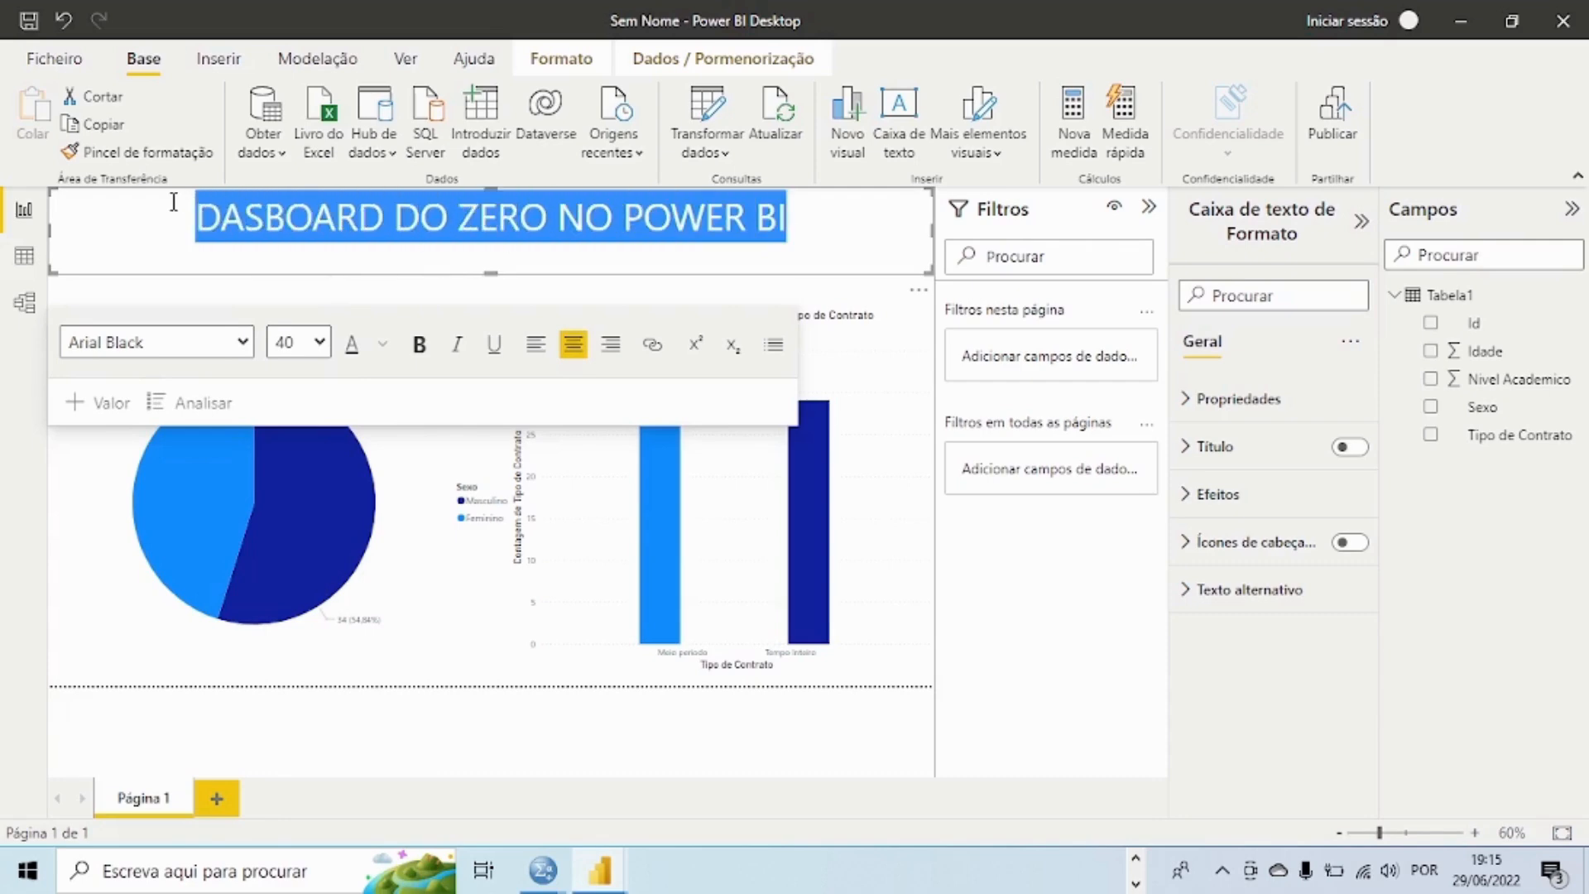
pyautogui.click(420, 346)
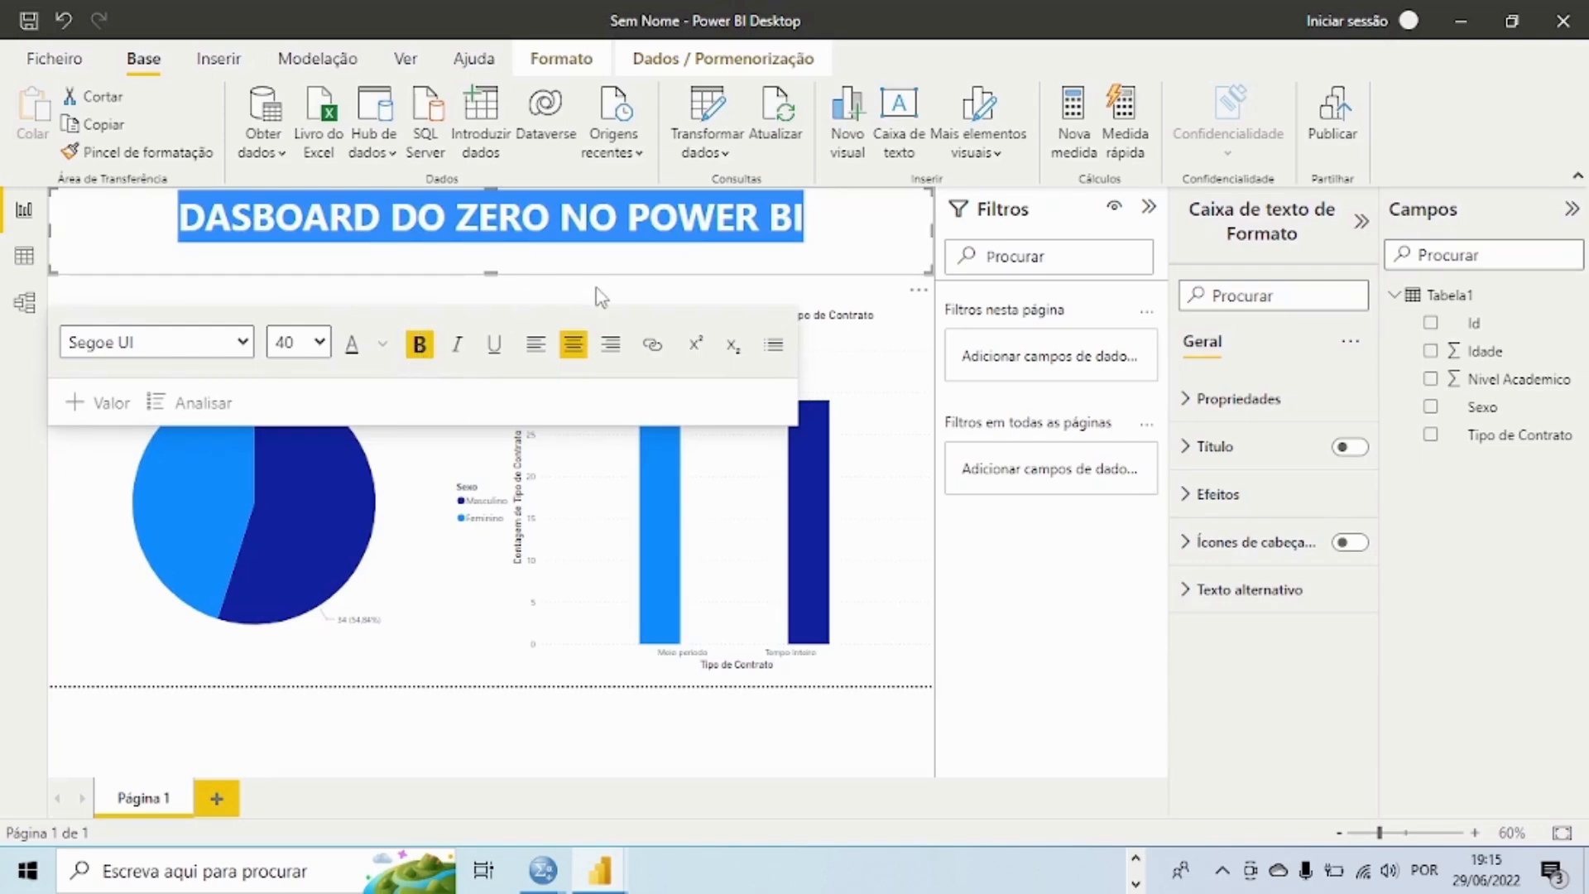
pyautogui.click(383, 346)
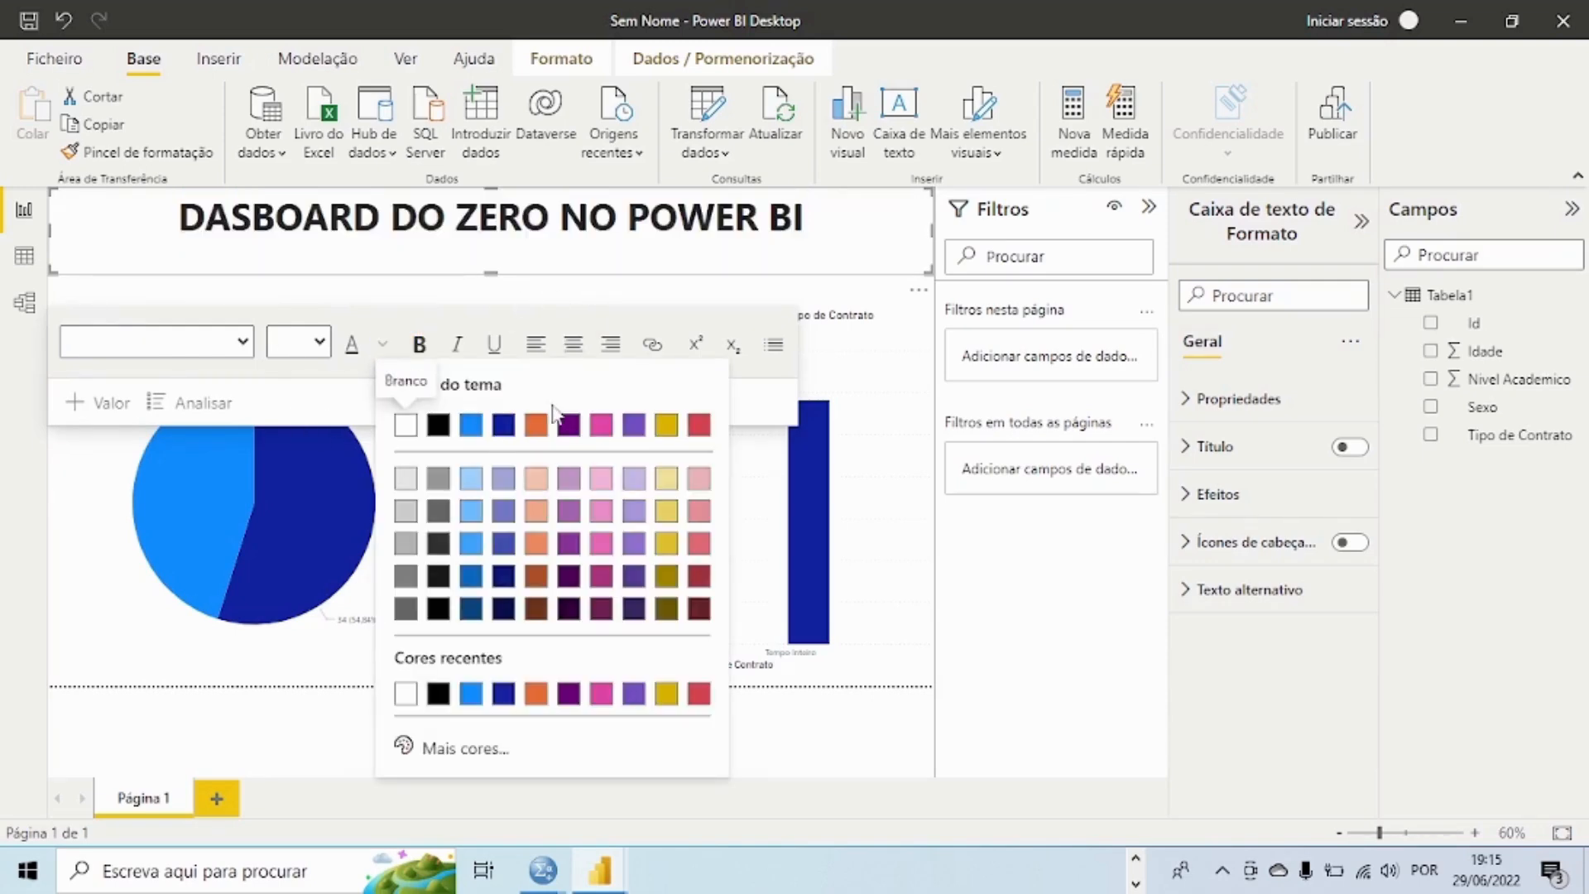
pyautogui.click(538, 427)
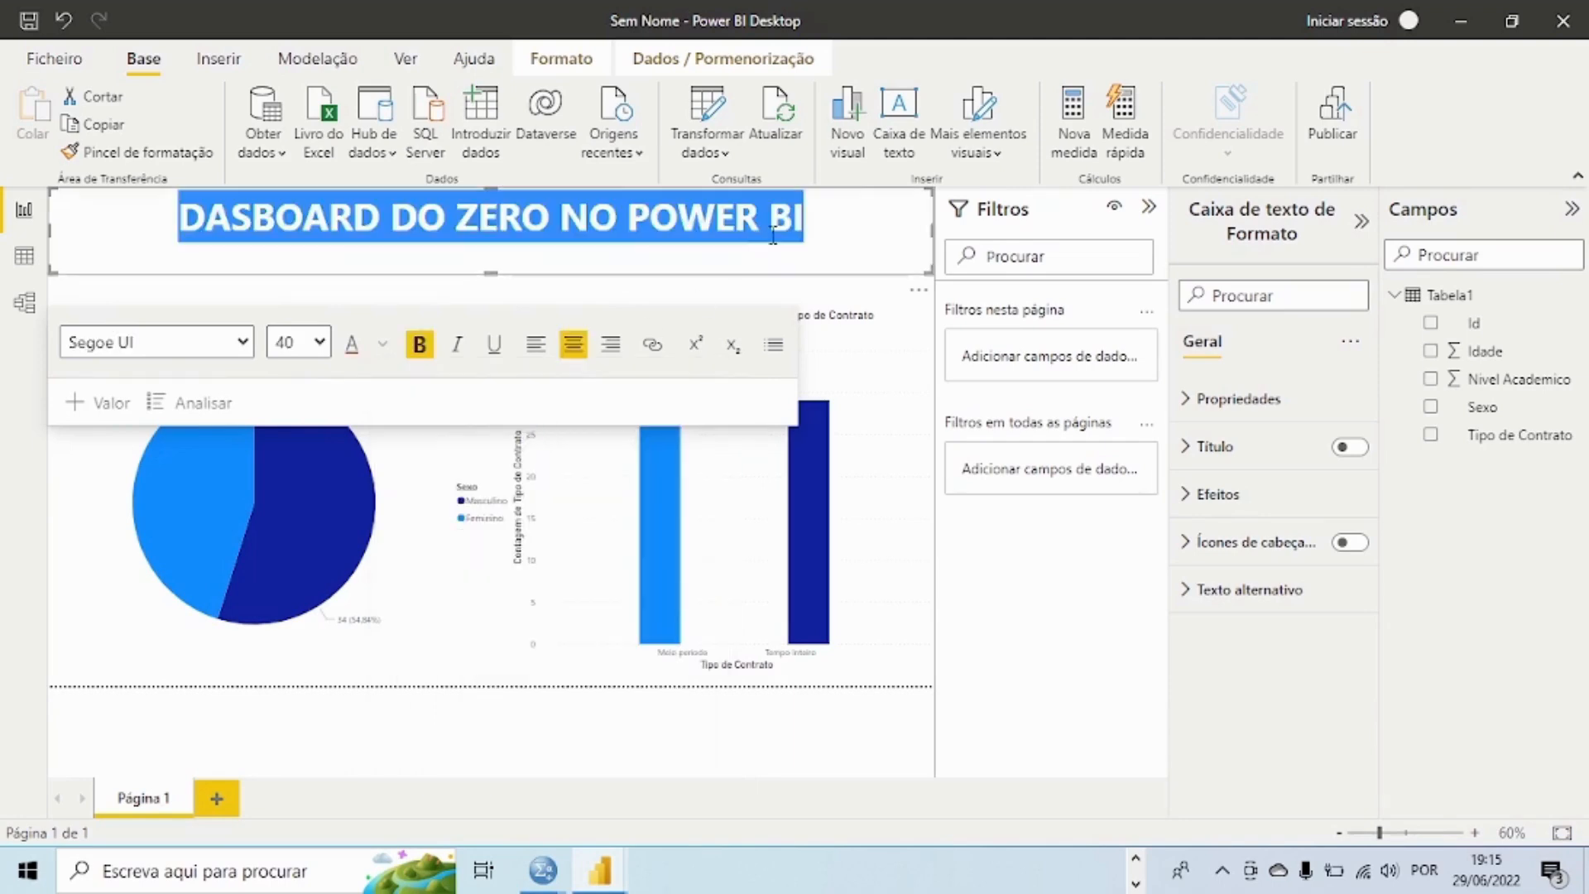
pyautogui.click(879, 220)
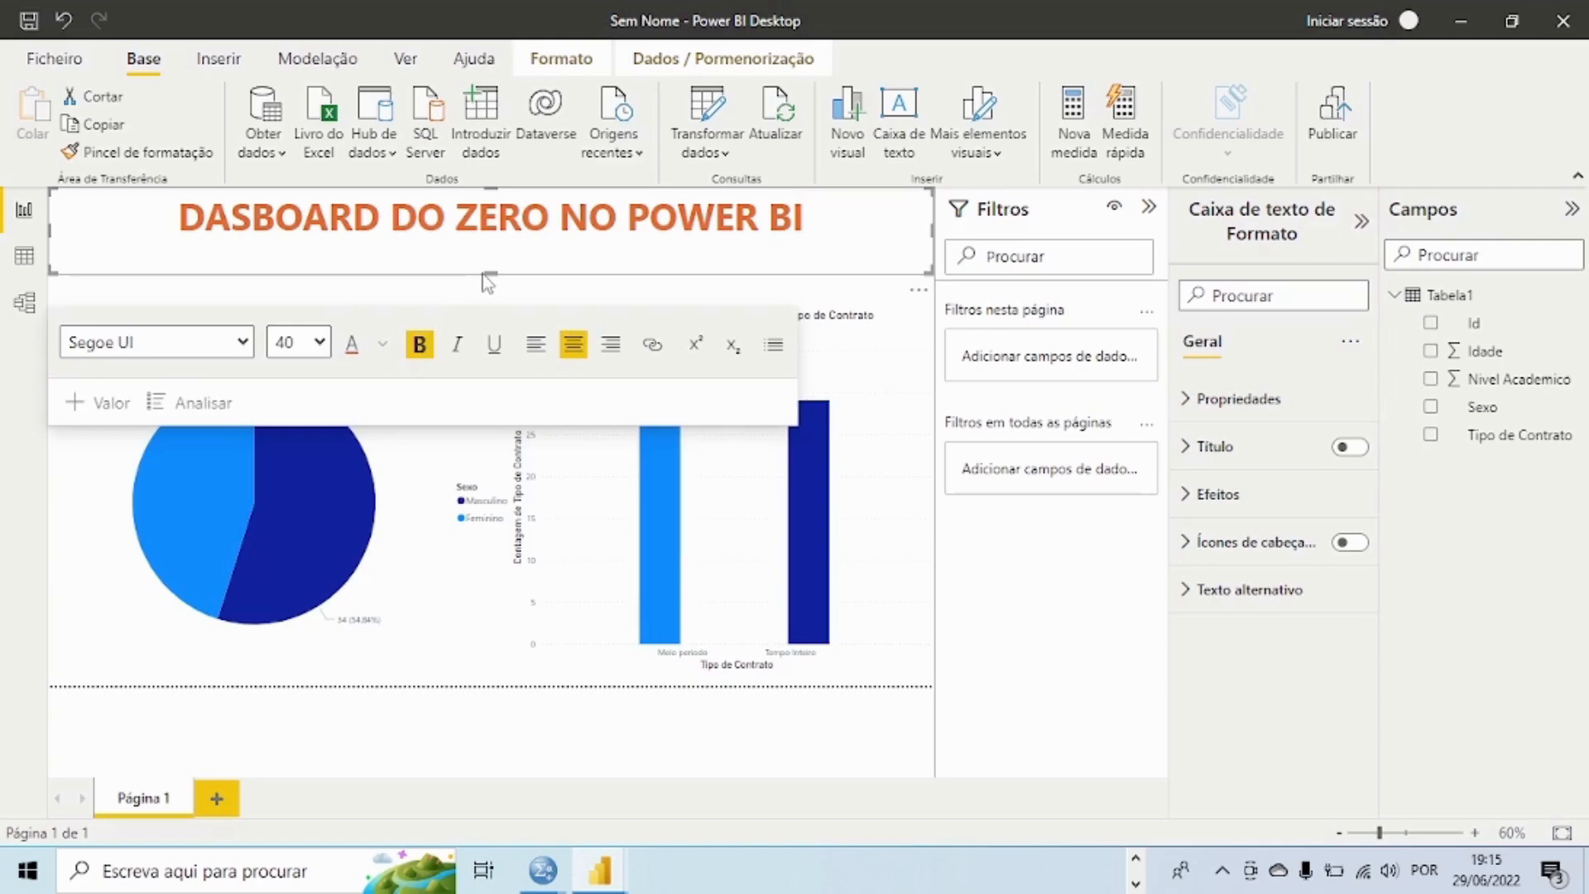
# Step: Reduce the title text box's height slightly from its lower edge and deselect everything on the page
pyautogui.moveTo(487, 274); pyautogui.dragTo(487, 262)
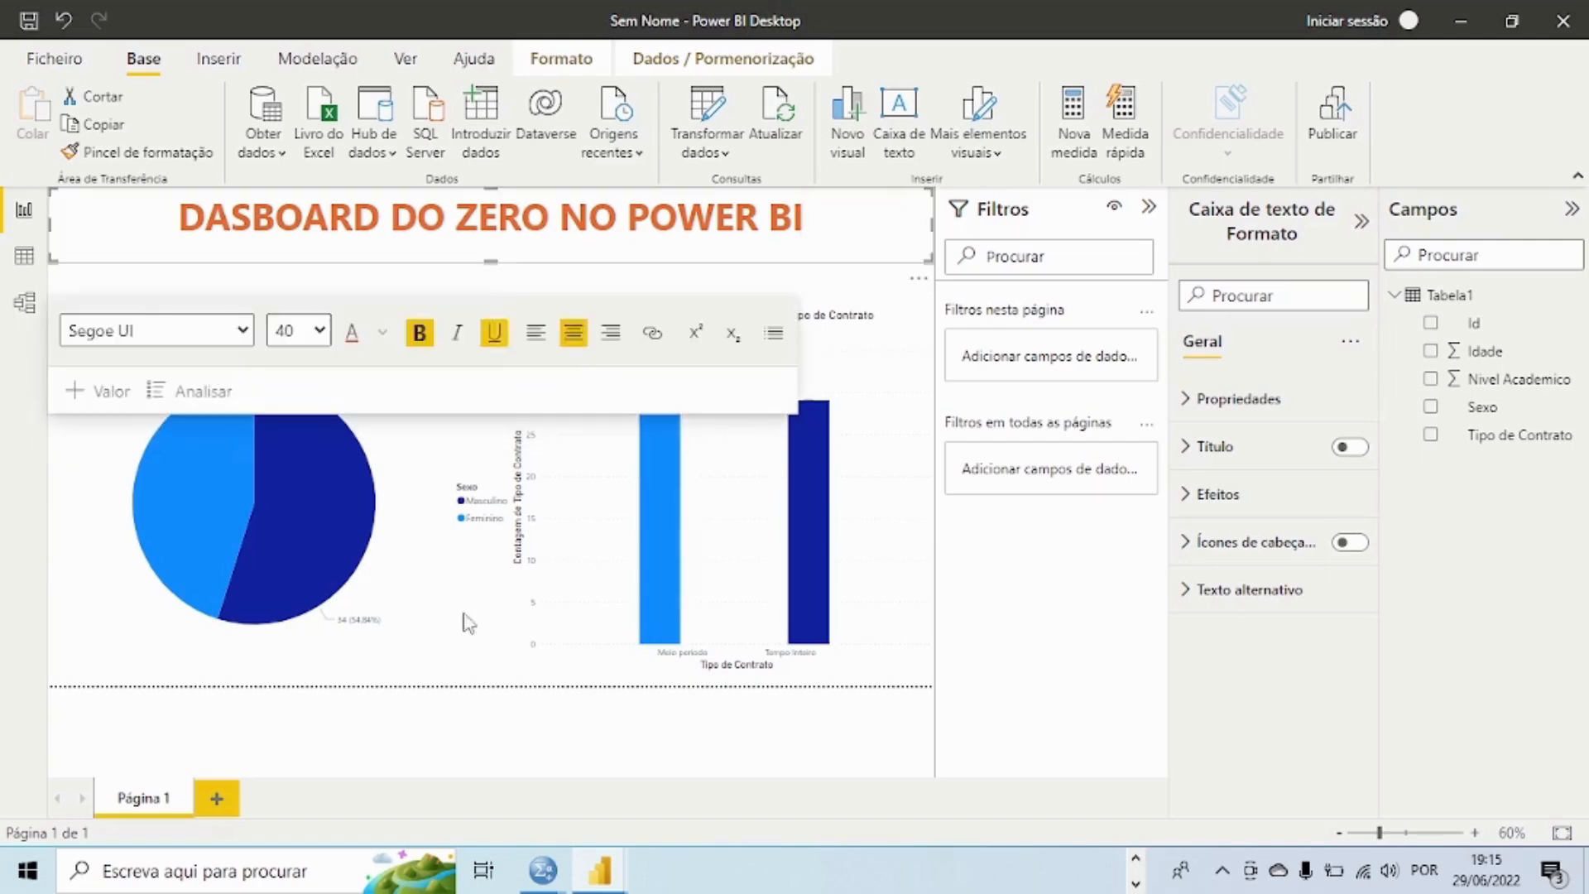
pyautogui.click(472, 685)
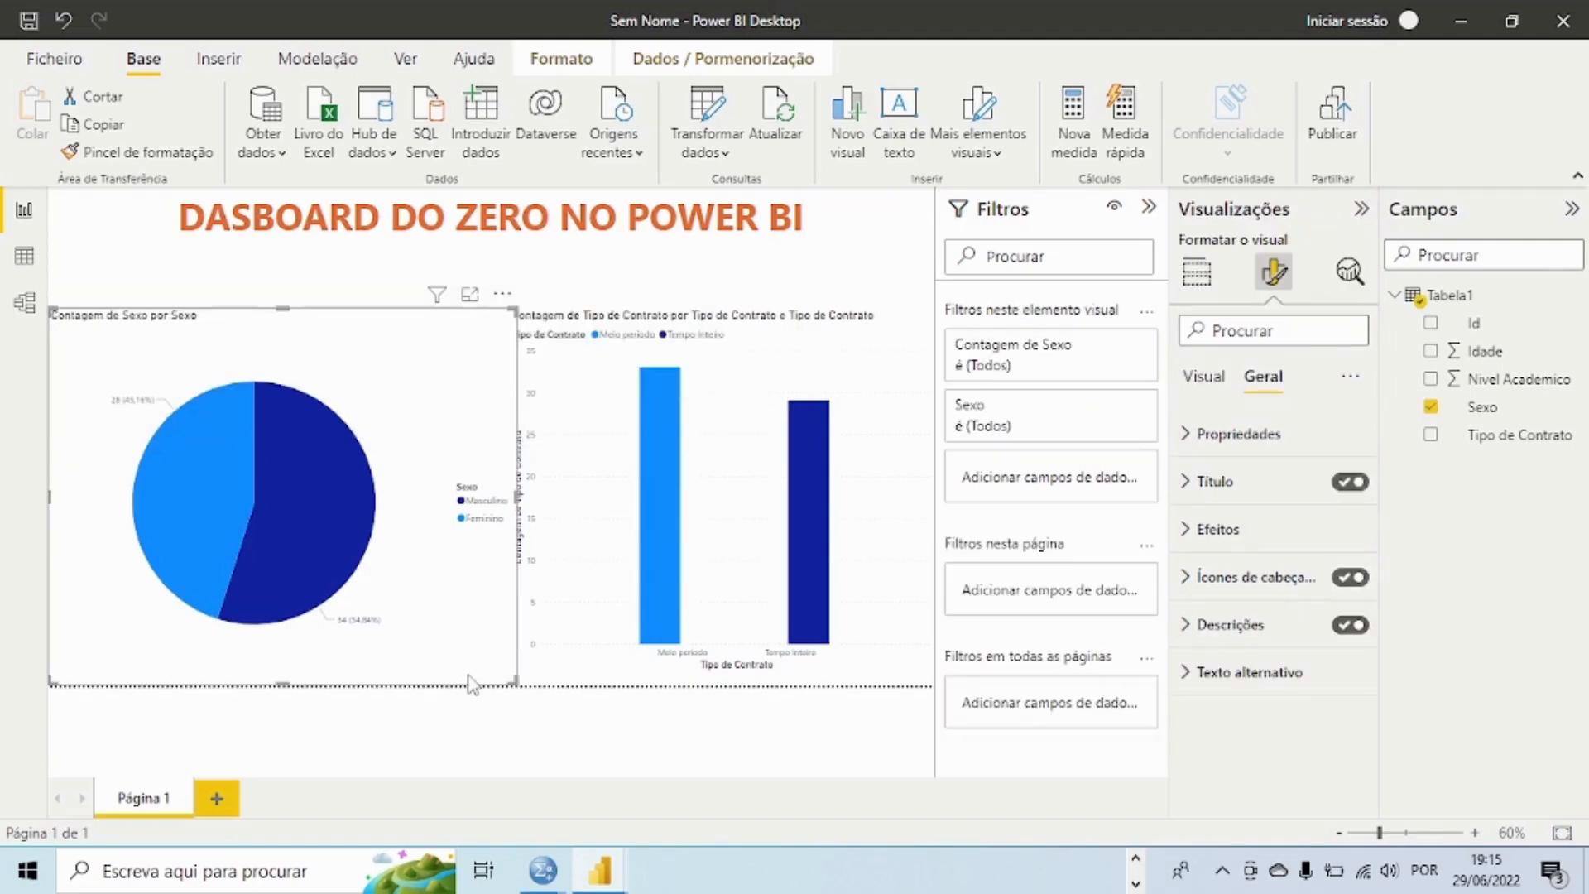
pyautogui.click(515, 739)
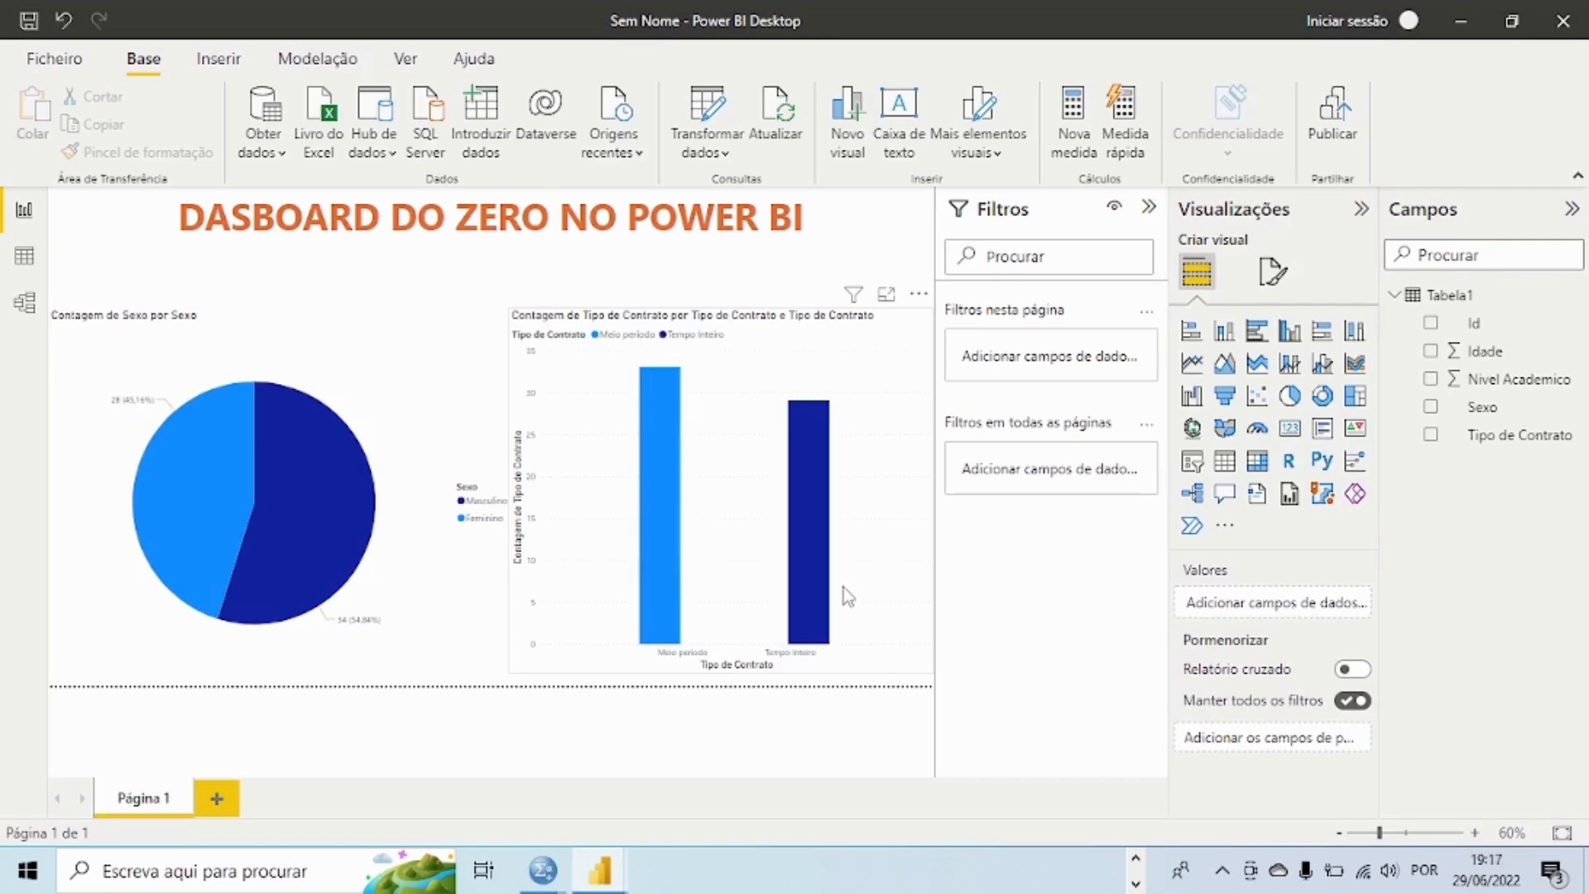
# Step: Correct the title's first word to "DASHBOARD" and leave the text box
pyautogui.click(249, 218)
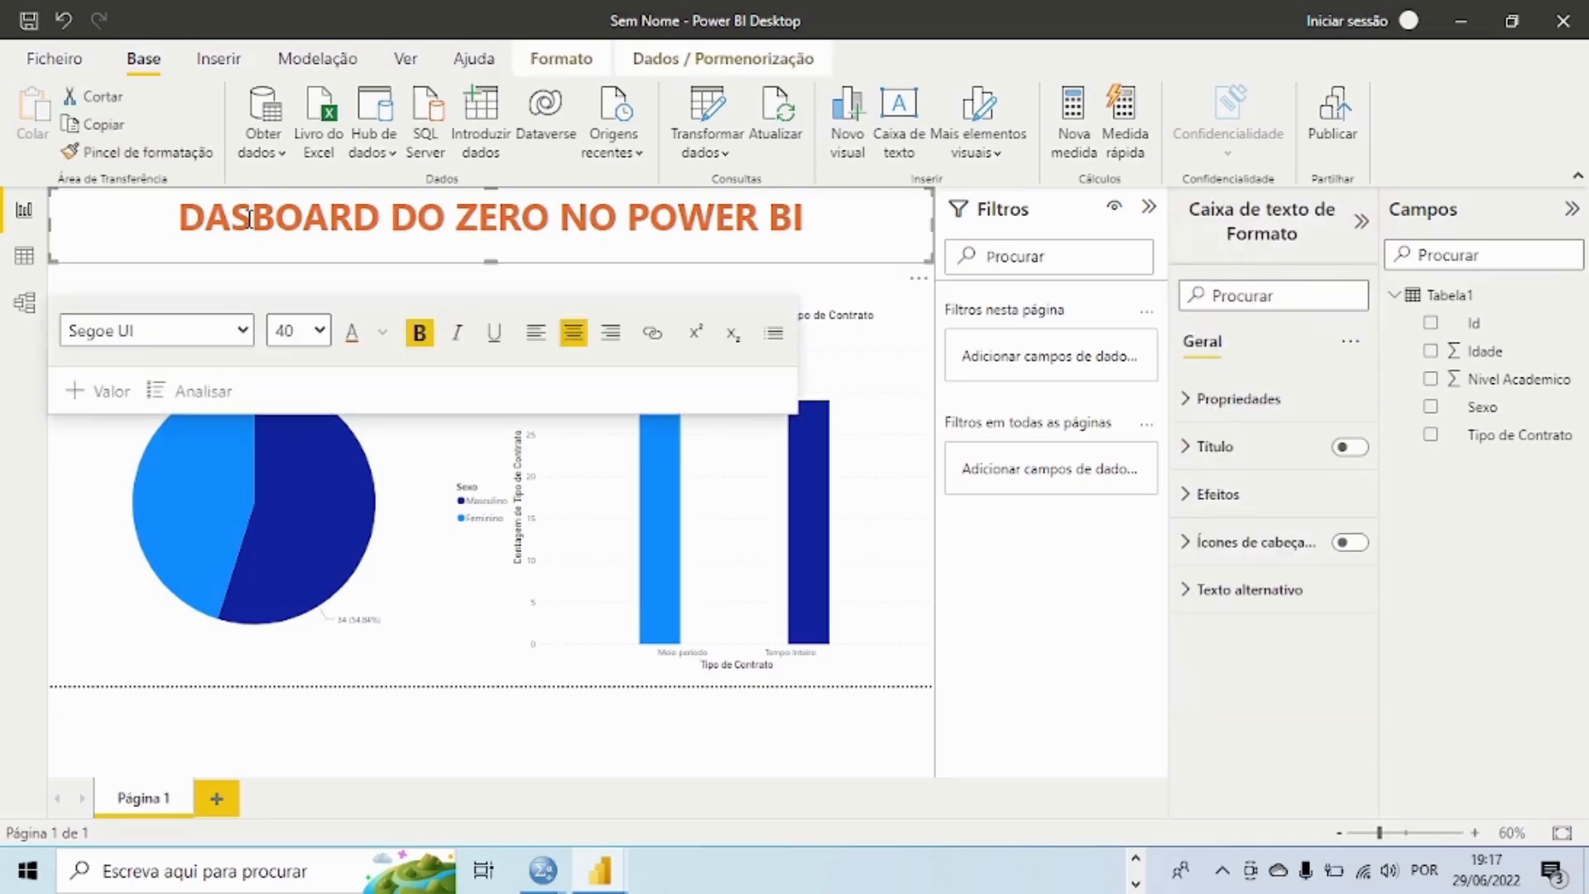
pyautogui.write('H')
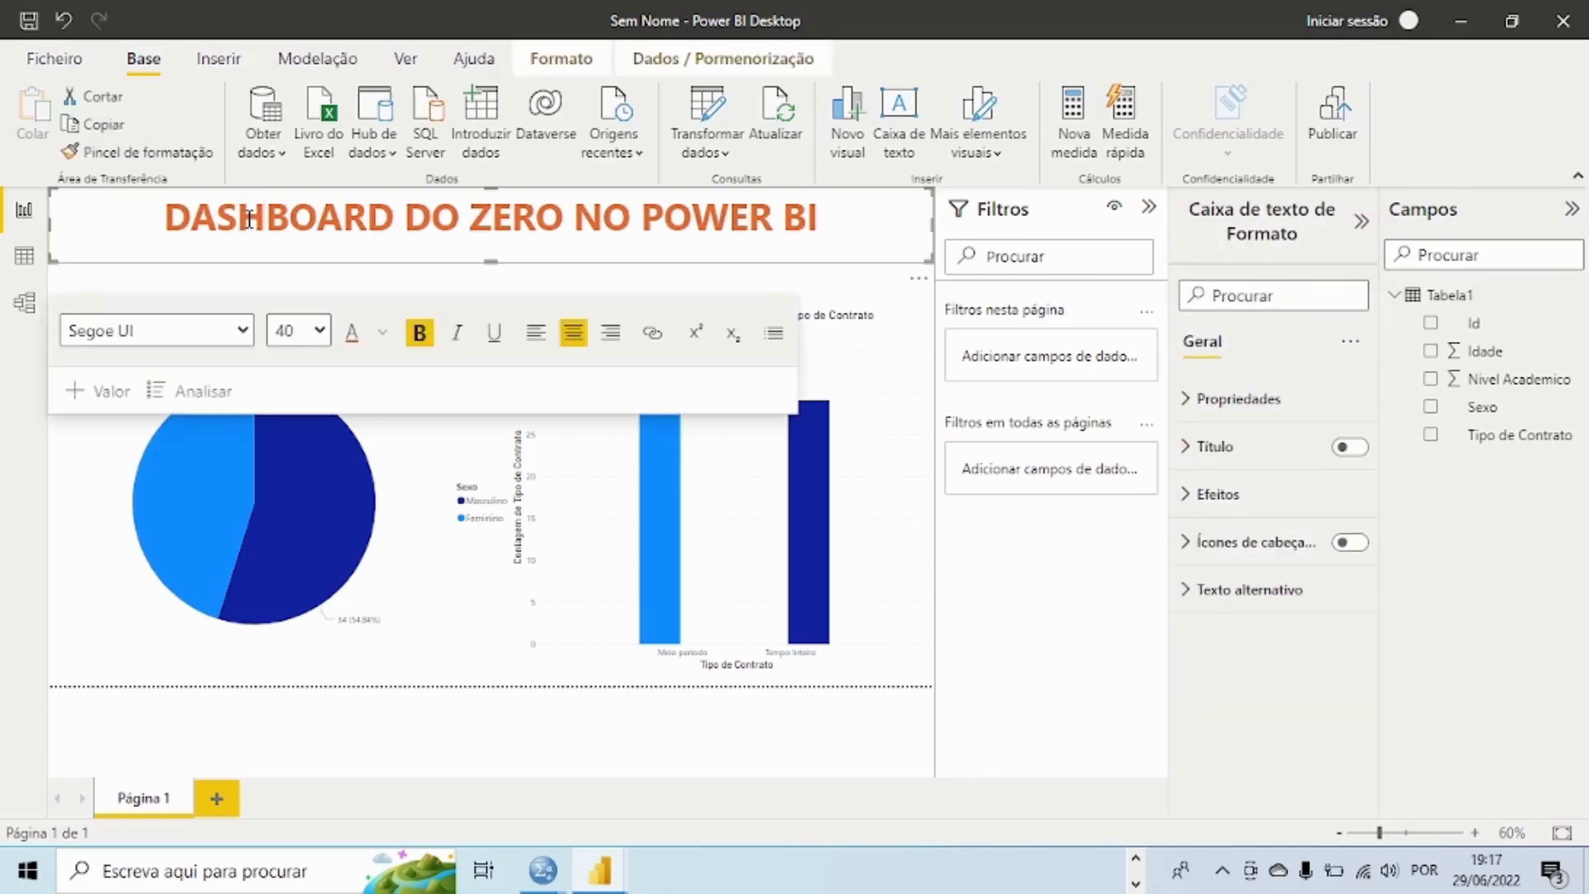
pyautogui.click(445, 674)
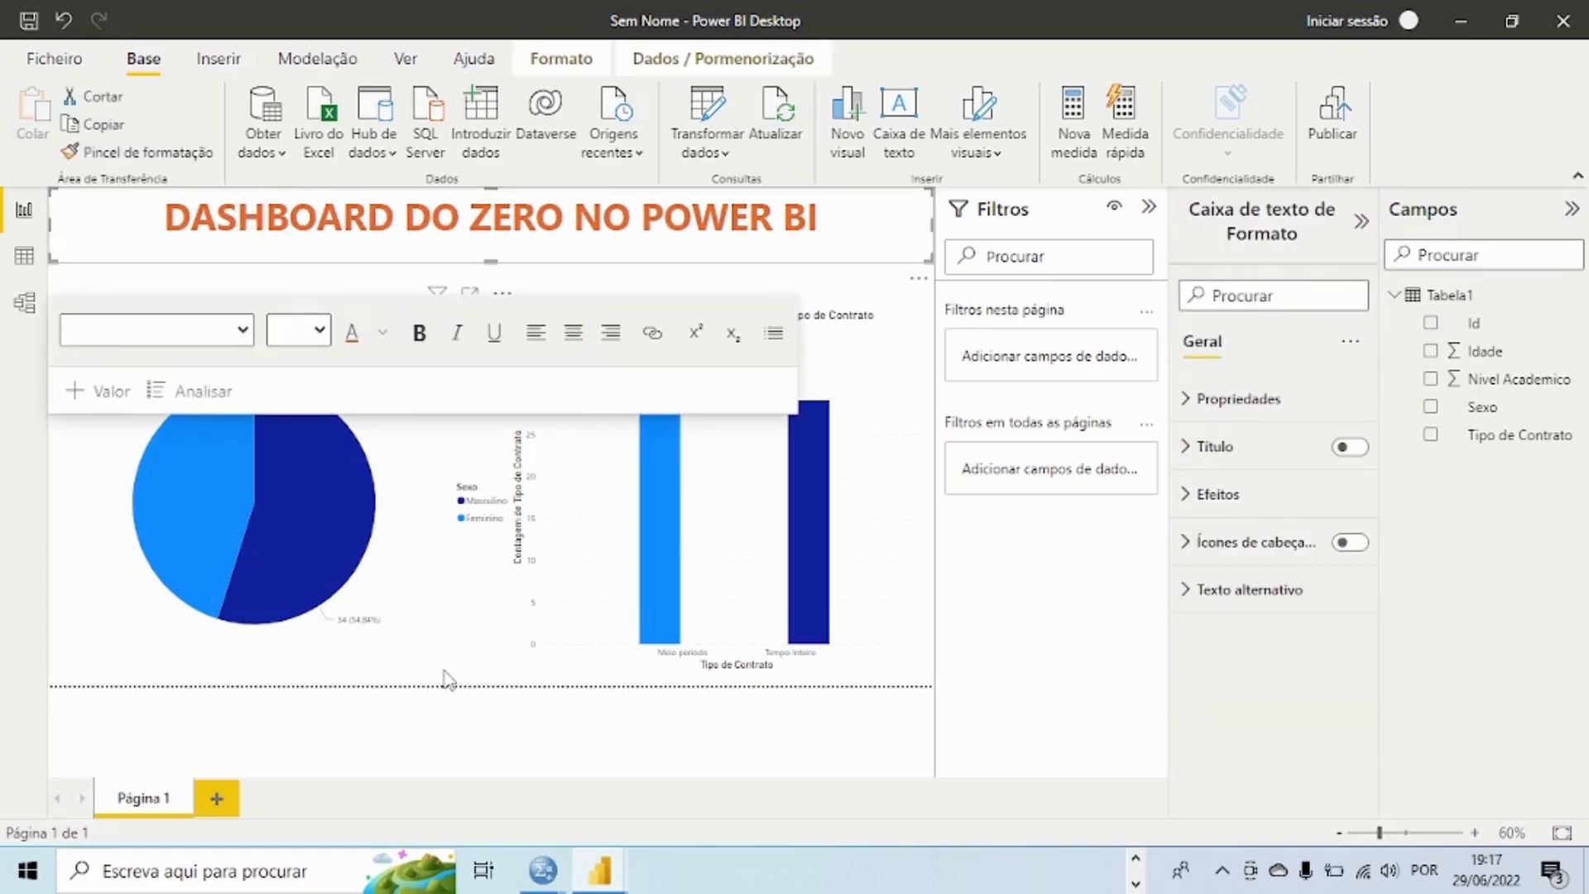
pyautogui.click(479, 706)
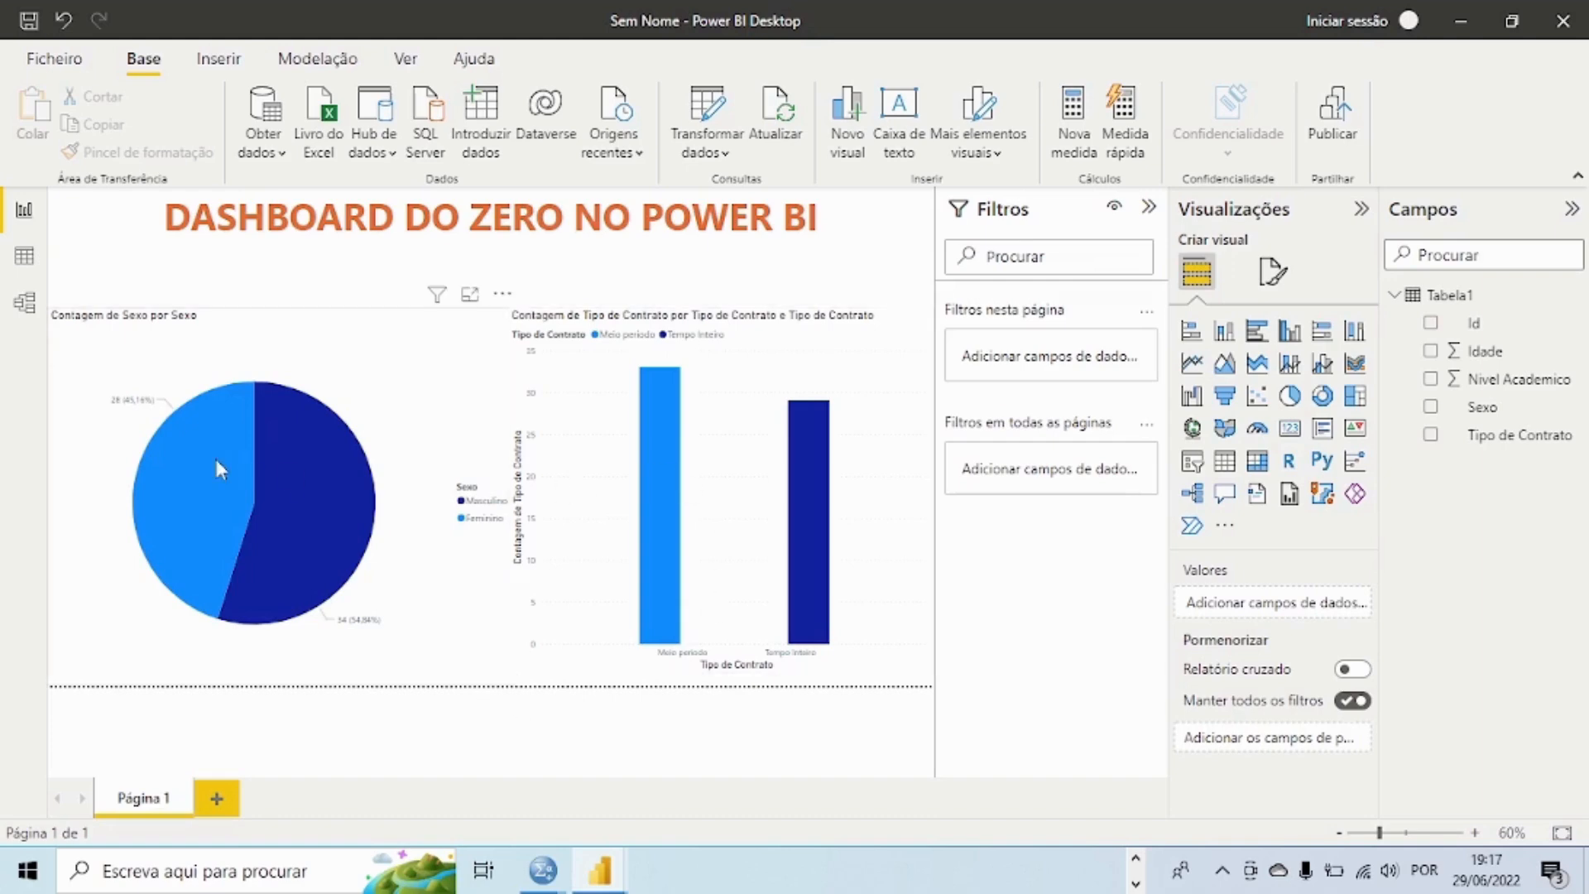
# Step: Inspect the Sexo pie chart's slice details and its visual formatting options, then return to its field settings
pyautogui.moveTo(216, 462)
pyautogui.click(466, 381)
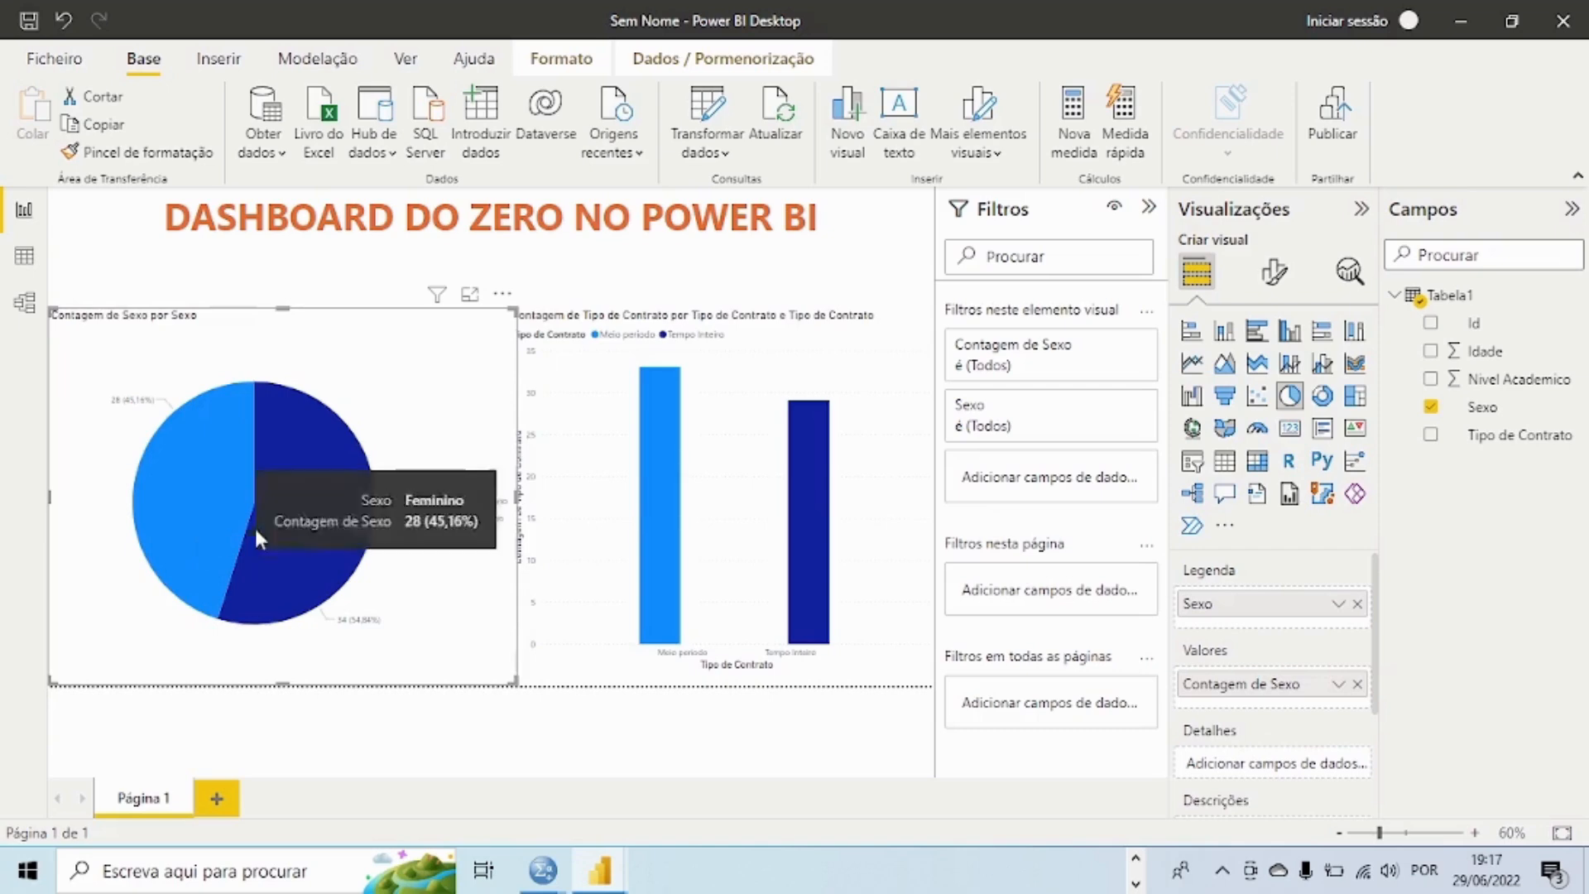
pyautogui.moveTo(213, 566)
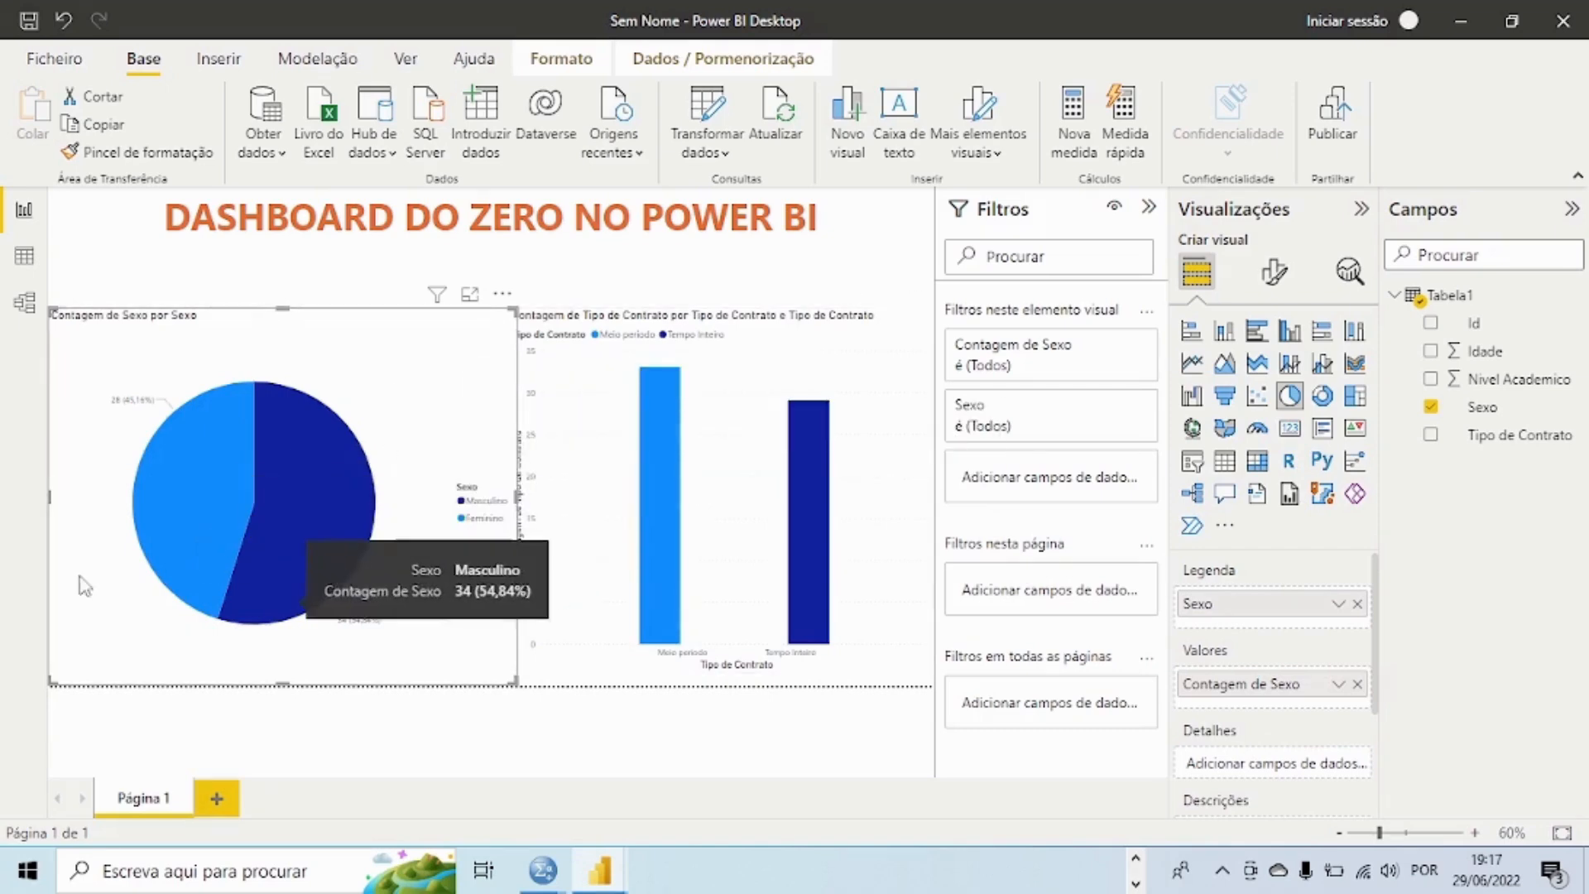
pyautogui.moveTo(792, 411)
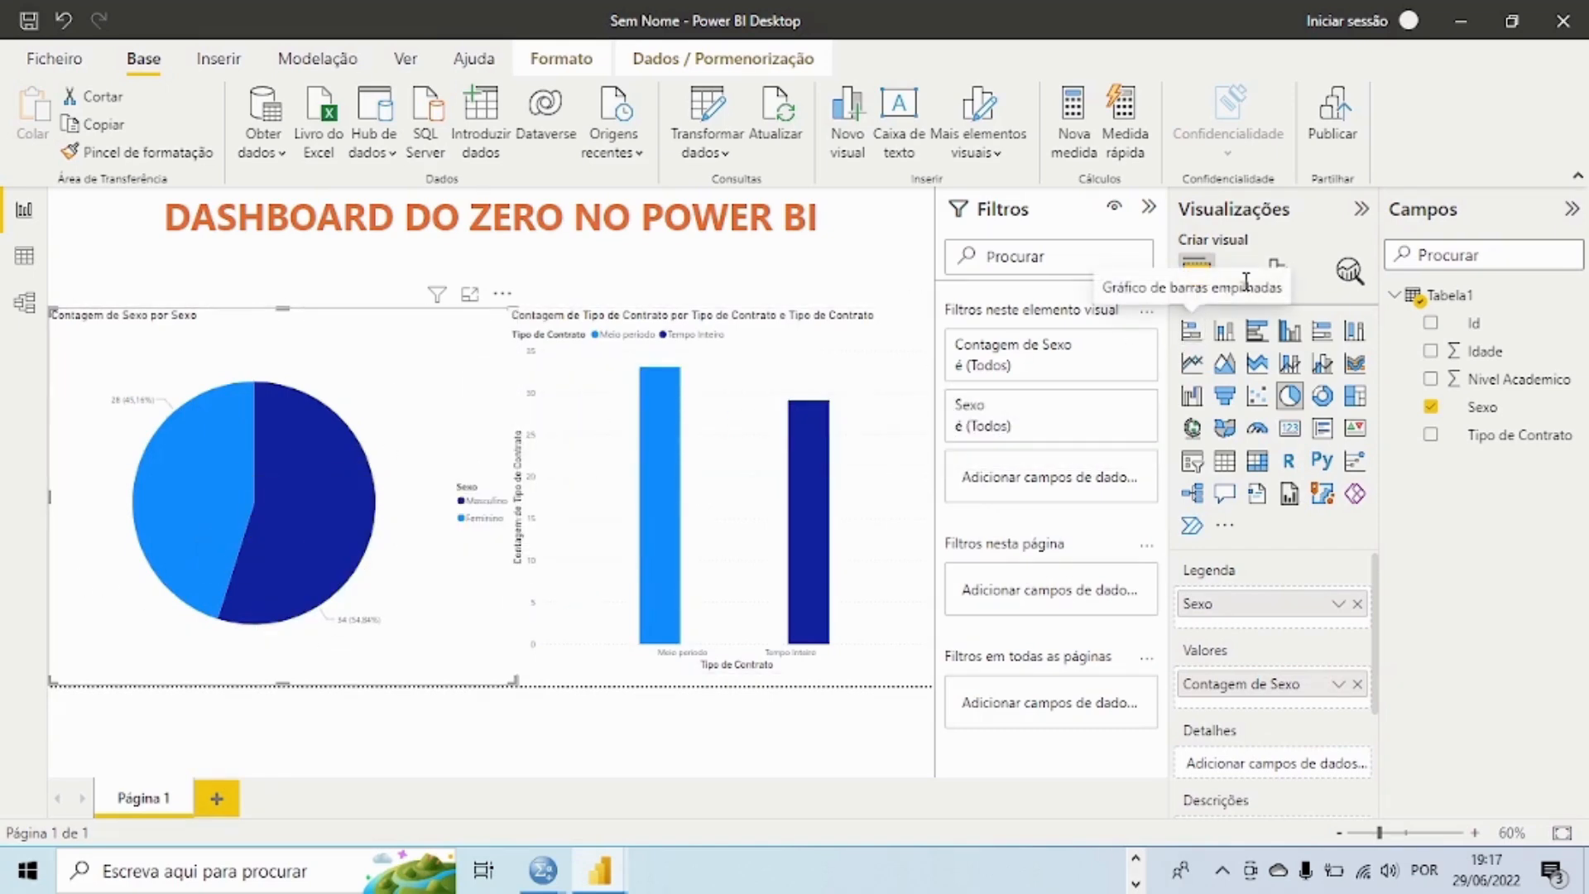
pyautogui.click(1277, 276)
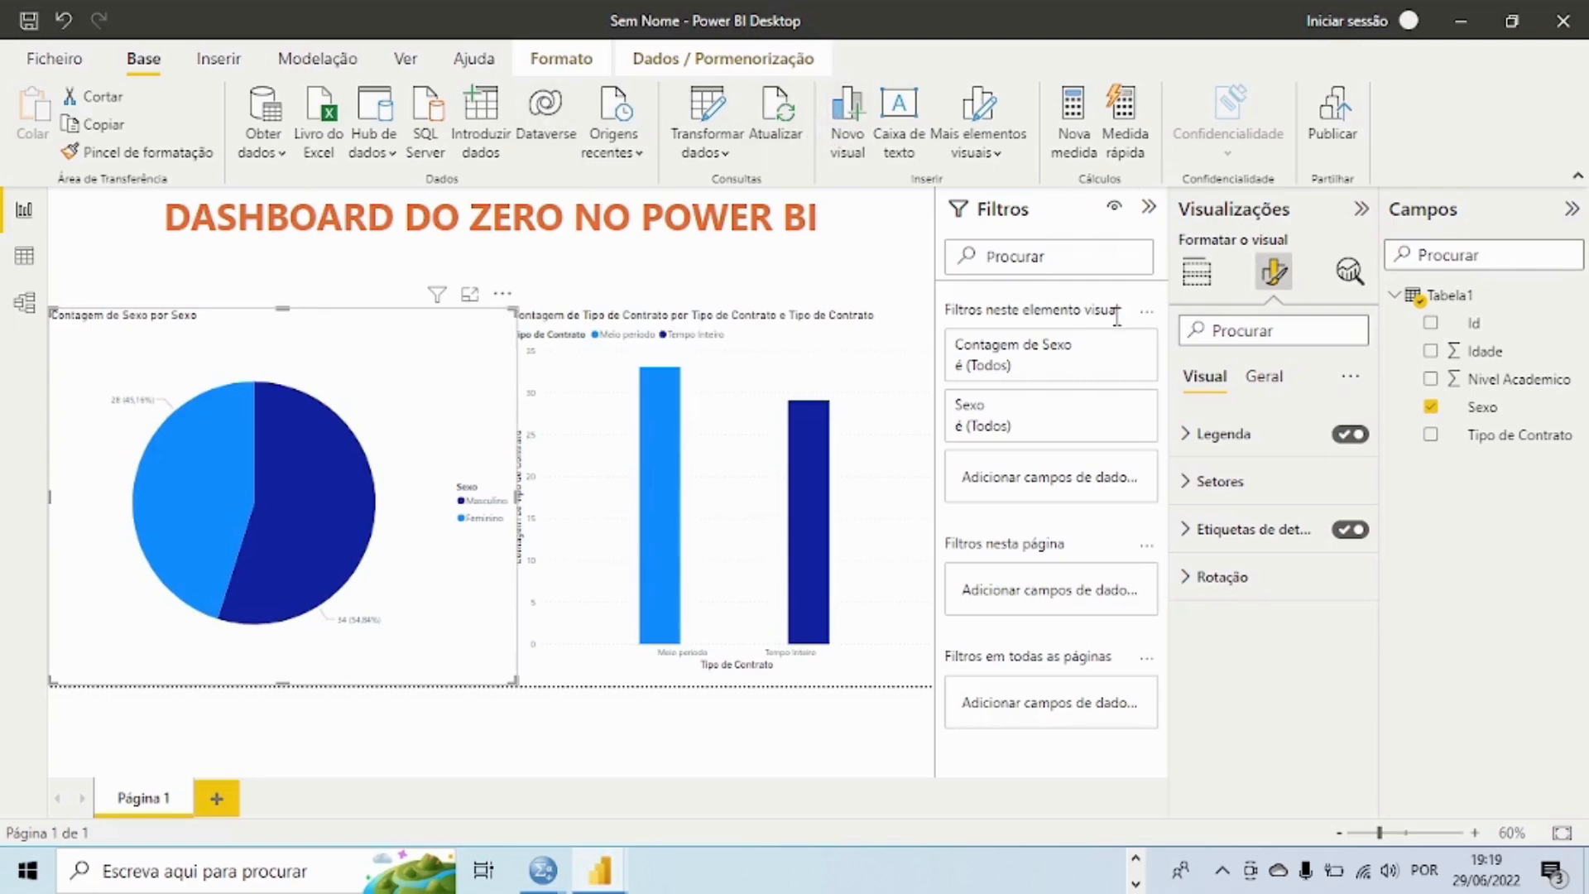
pyautogui.click(1197, 272)
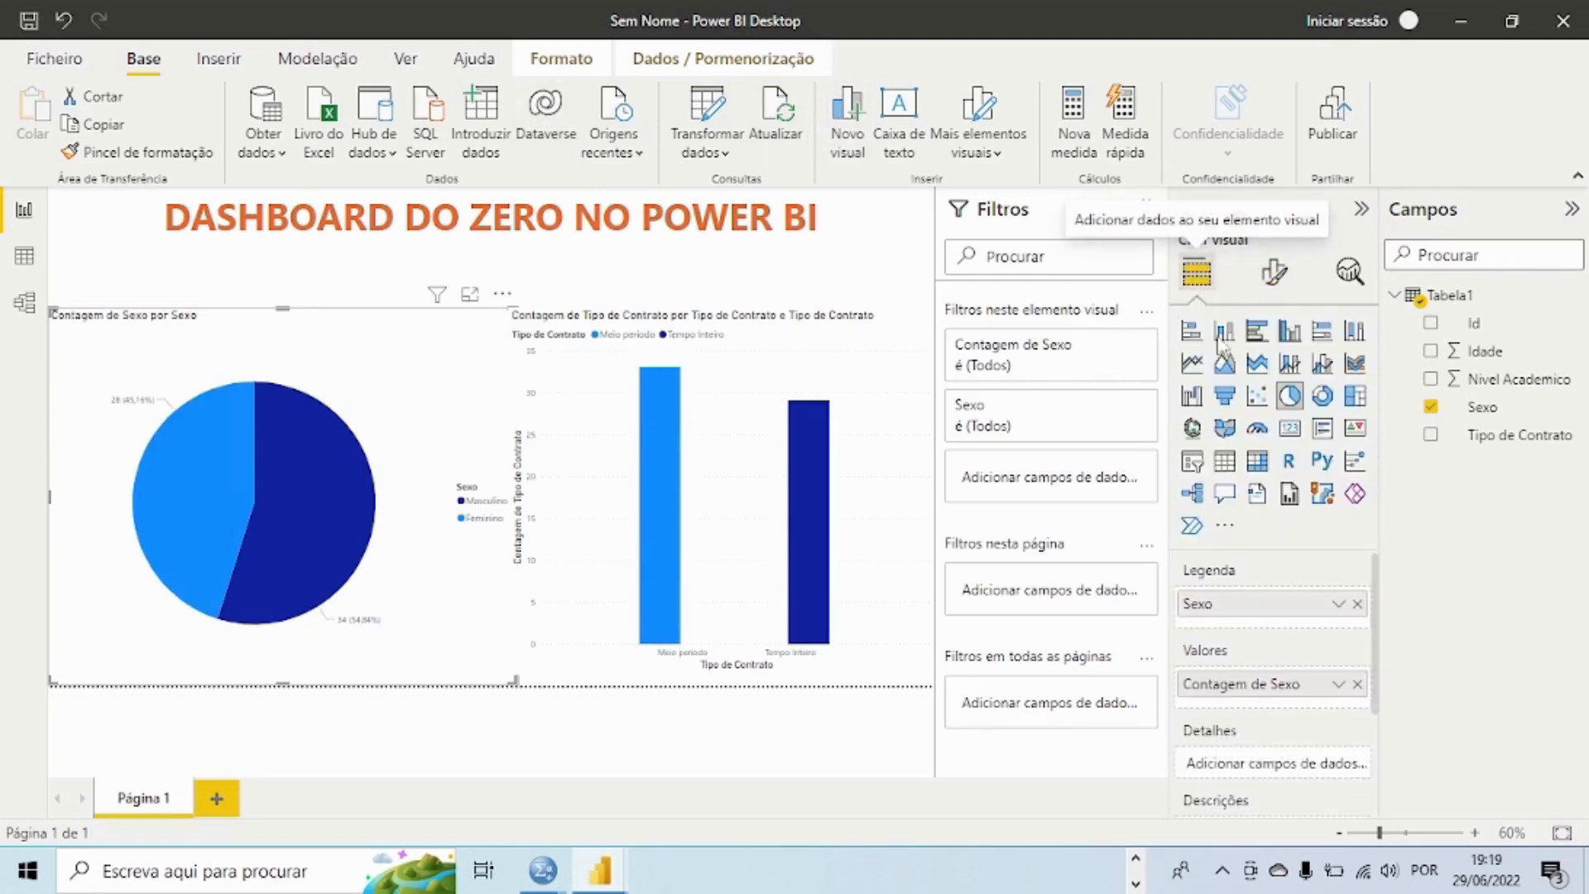